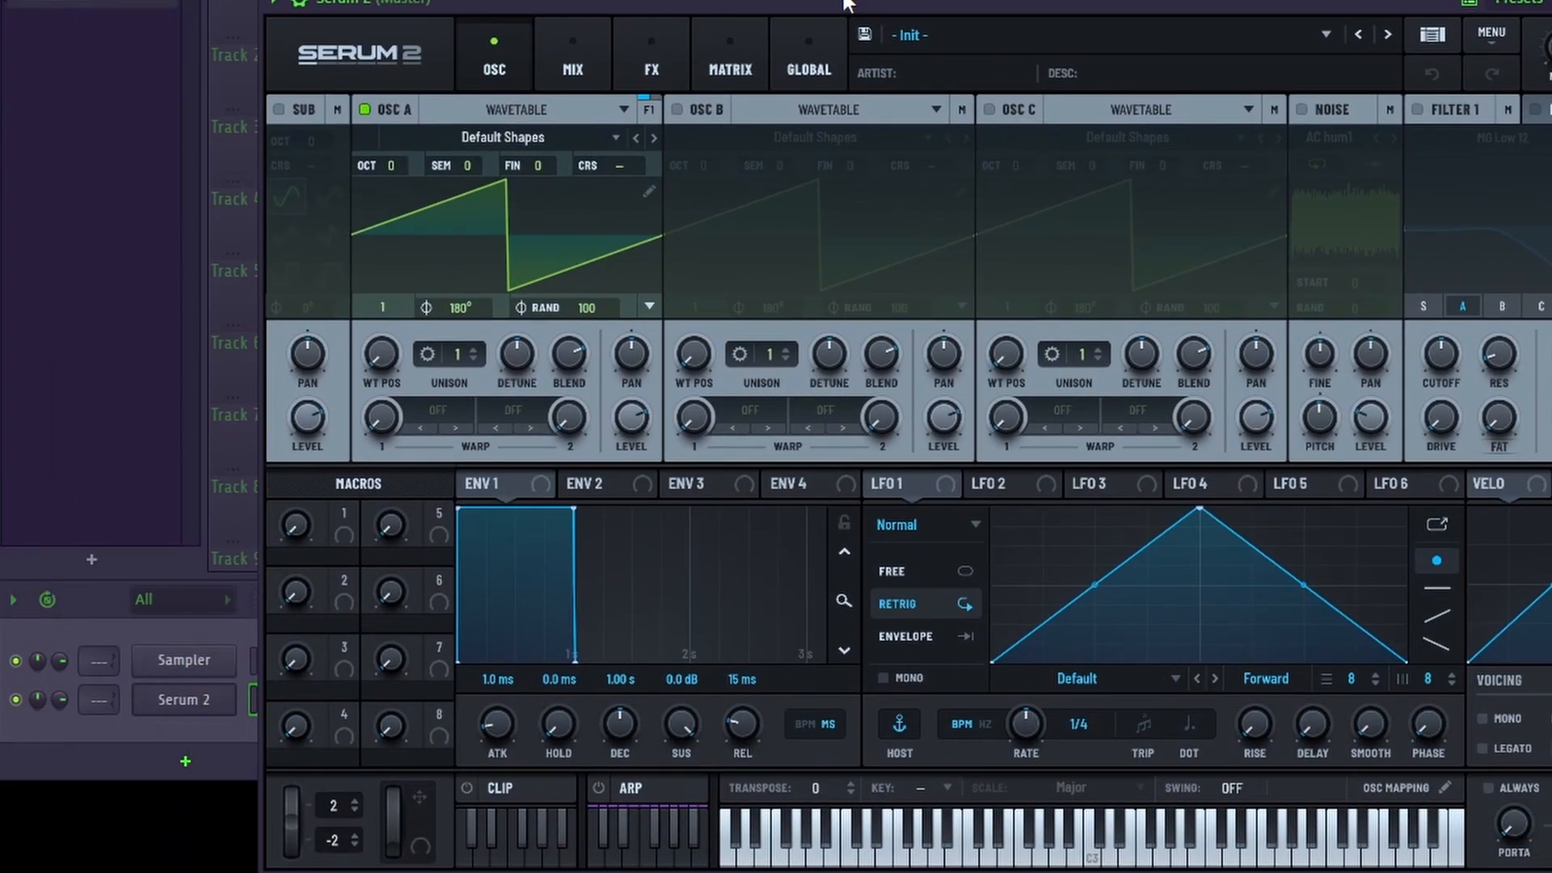
Step: Turn off oscillator A, then enable the noise oscillator and load the HP12 noise sample
left_click(110, 130)
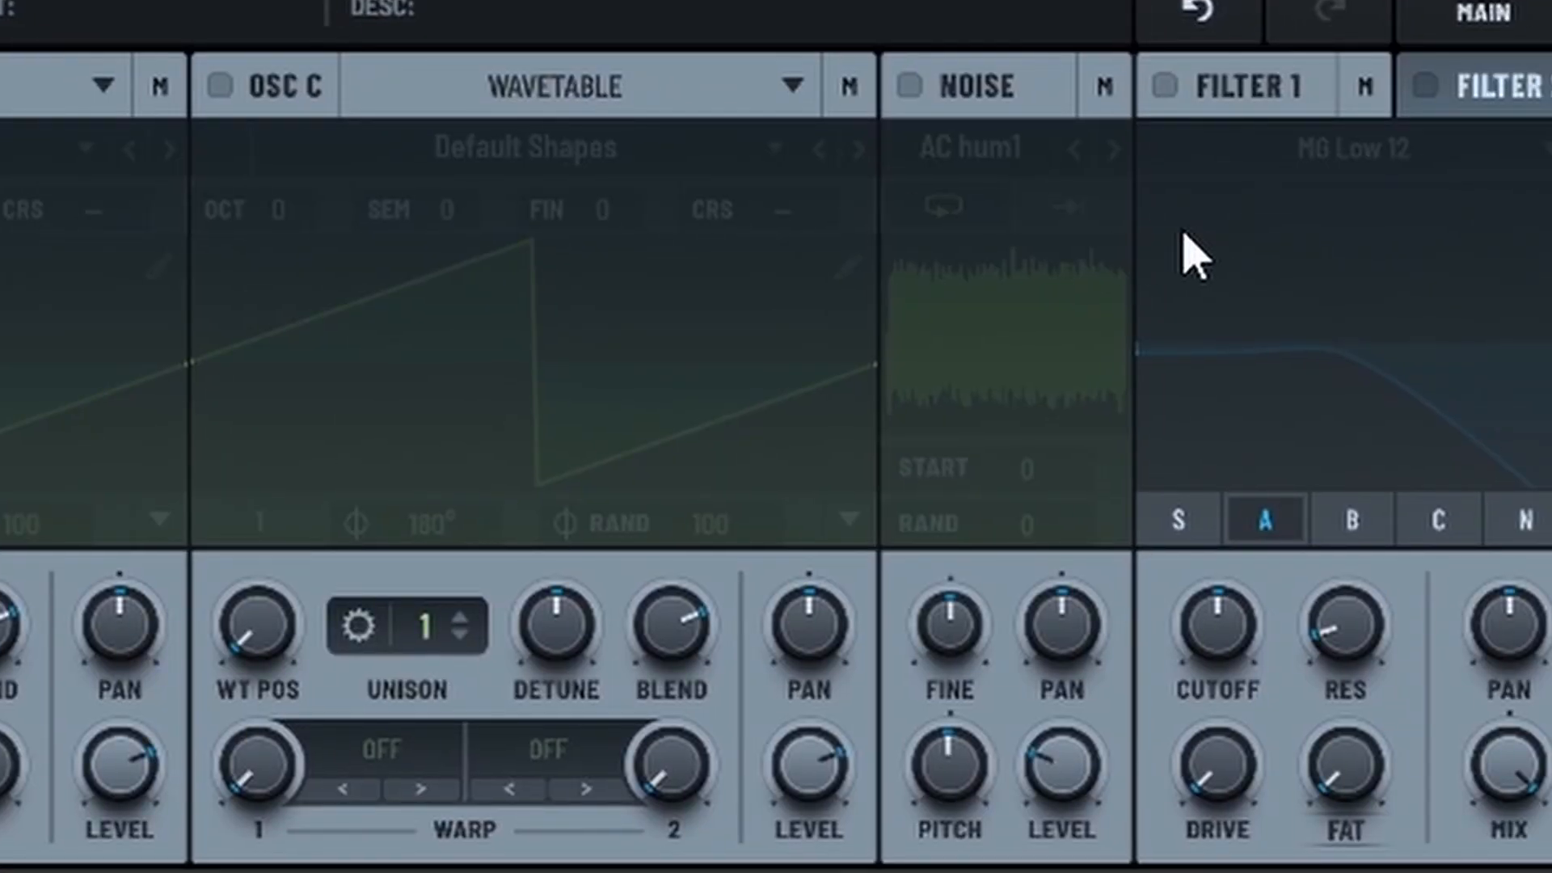
left_click(909, 85)
left_click(982, 148)
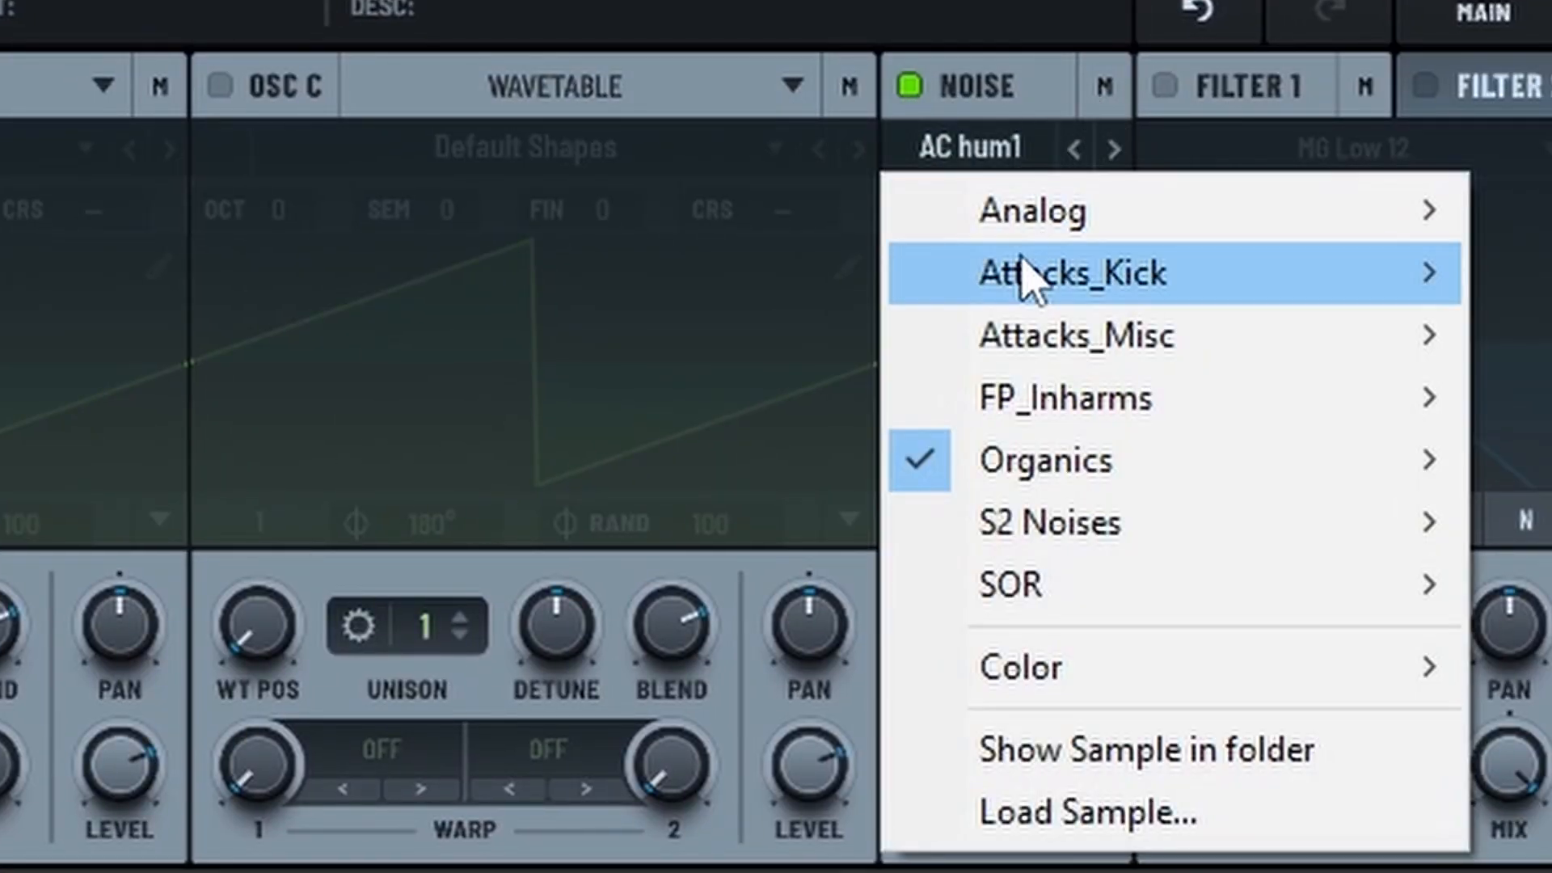
mouse_move(1043, 520)
left_click(1088, 305)
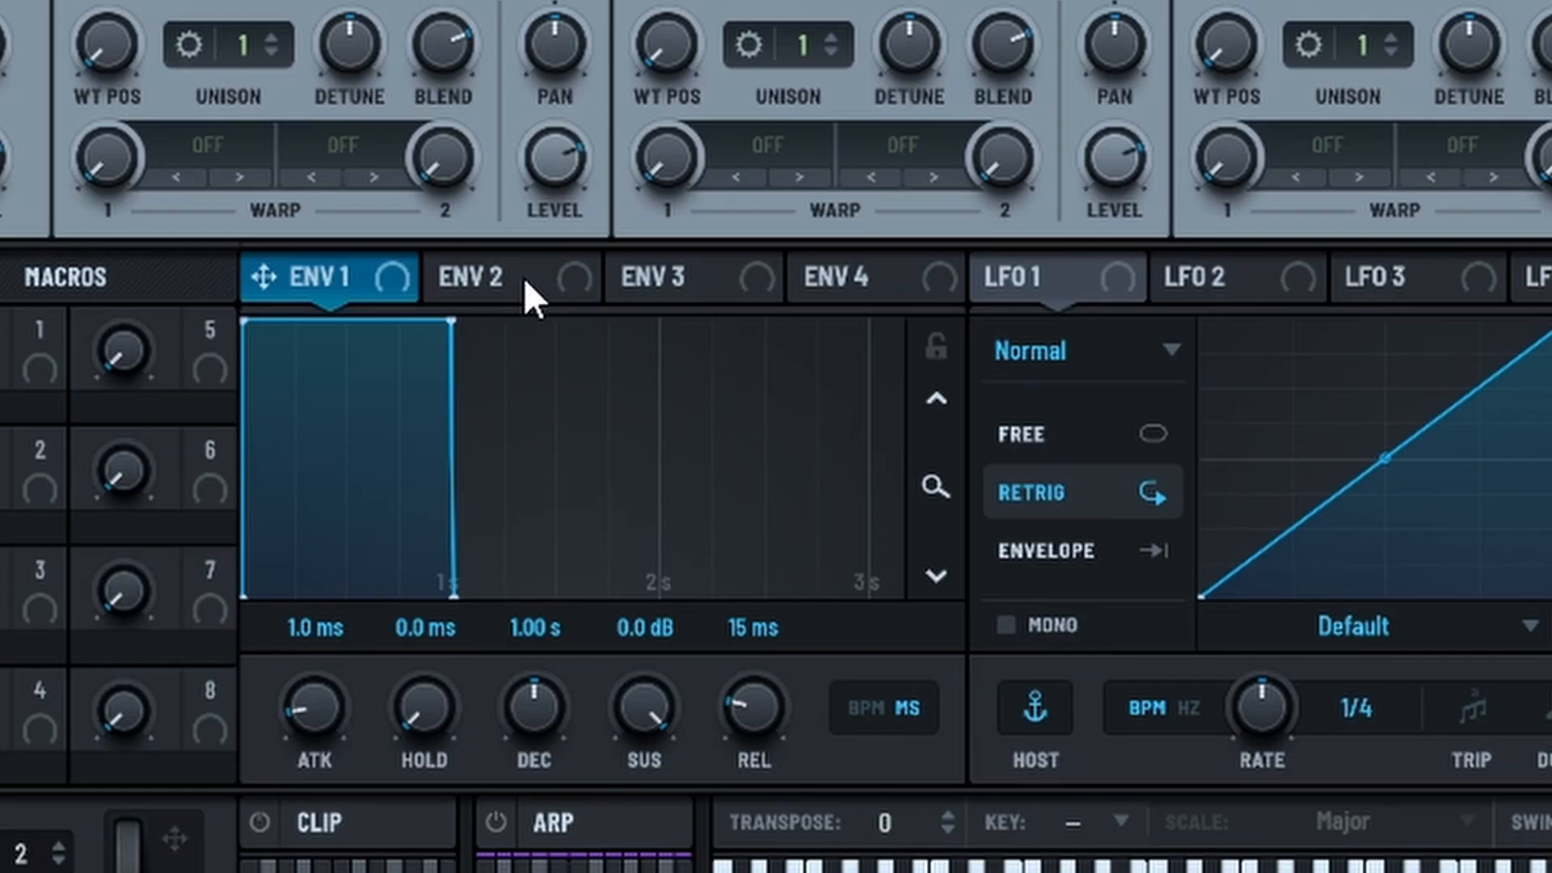
Step: Set Envelope 2 to 6 ms hold with attack, decay, sustain and release at zero, and assign it to the noise level
left_click(524, 280)
left_click_drag(755, 707, 755, 752)
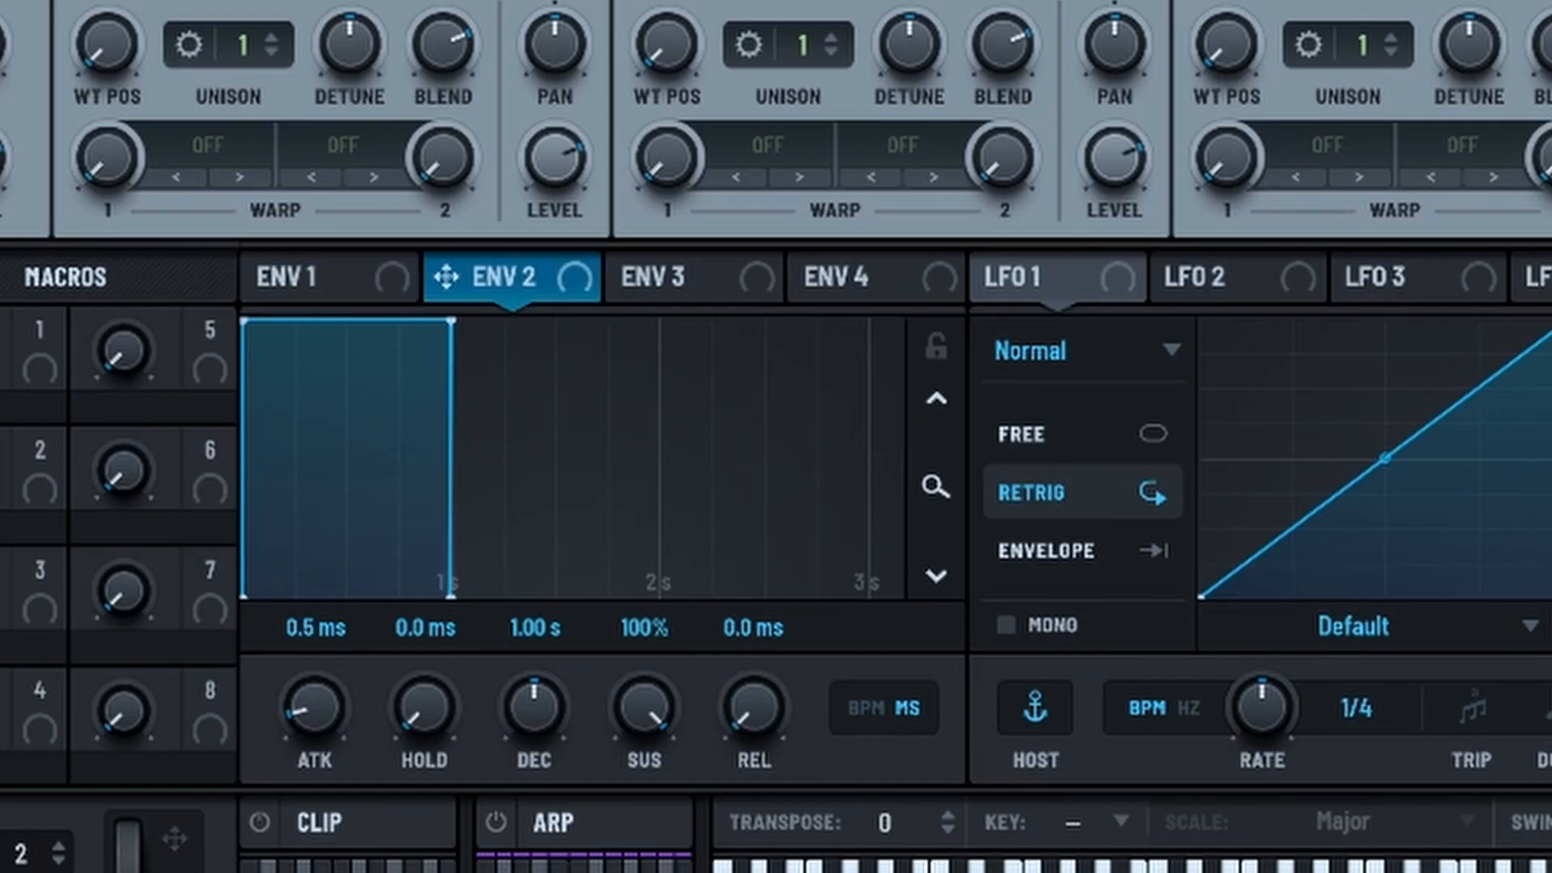
left_click_drag(535, 712, 535, 768)
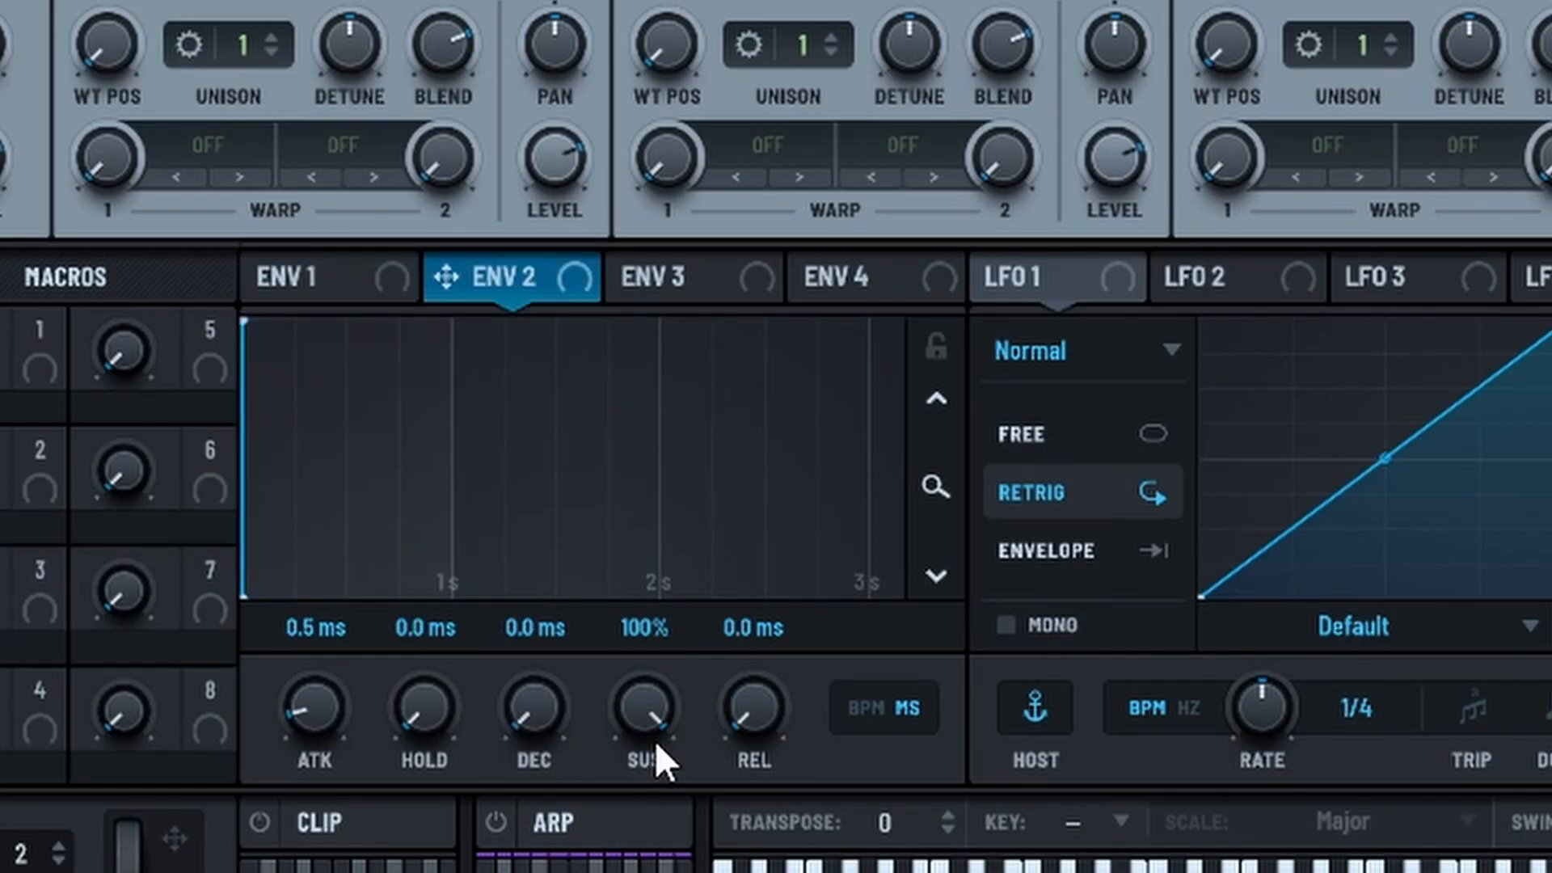
left_click_drag(659, 720, 659, 776)
left_click_drag(305, 705, 301, 711)
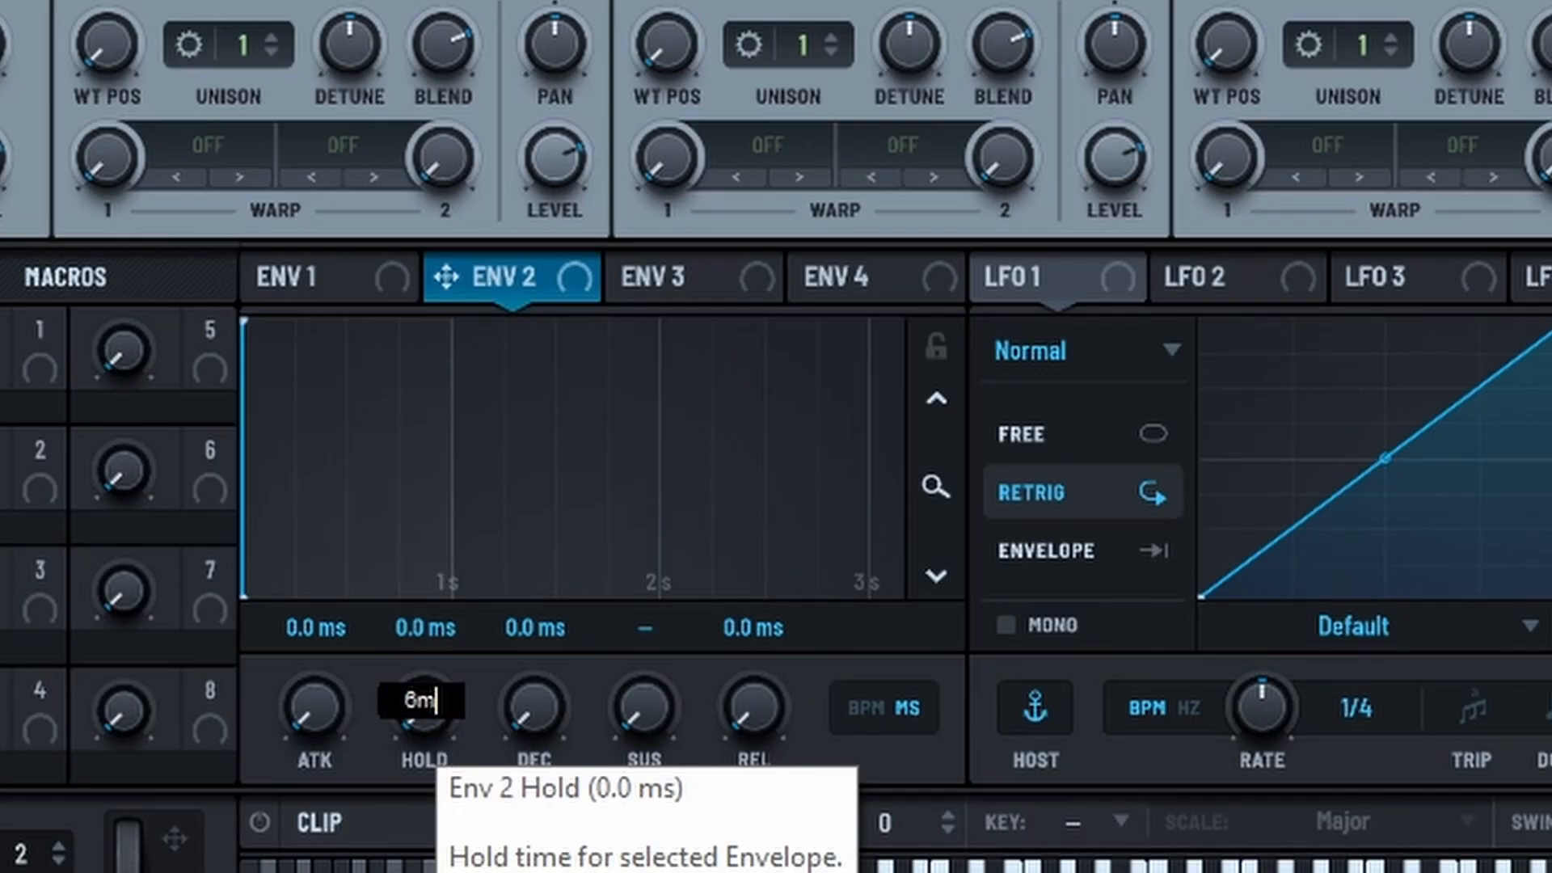
left_click(935, 488)
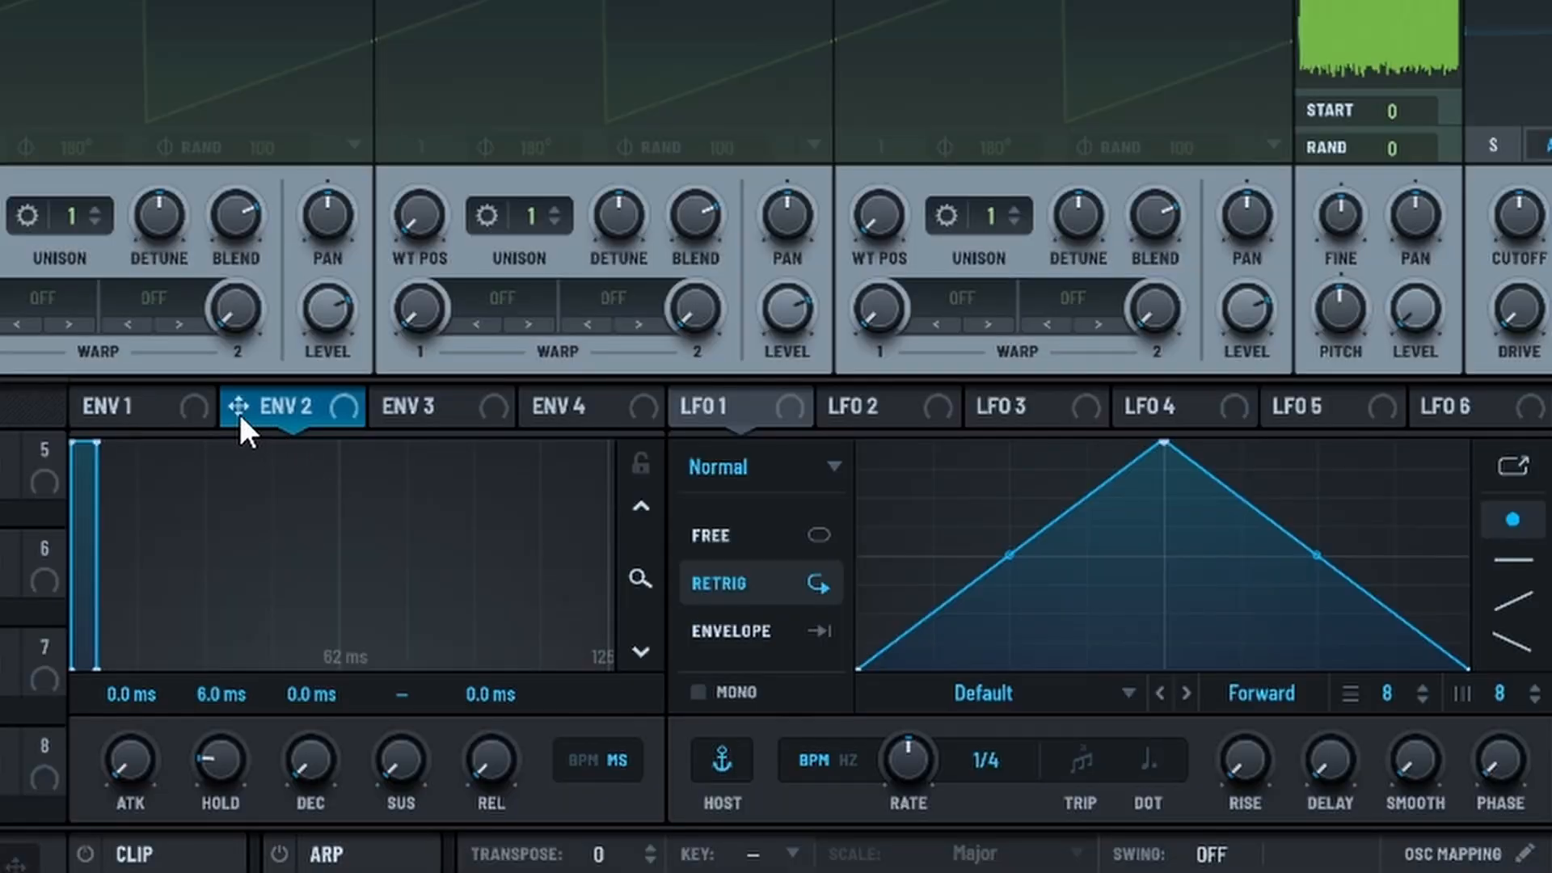
left_click_drag(238, 406, 1399, 312)
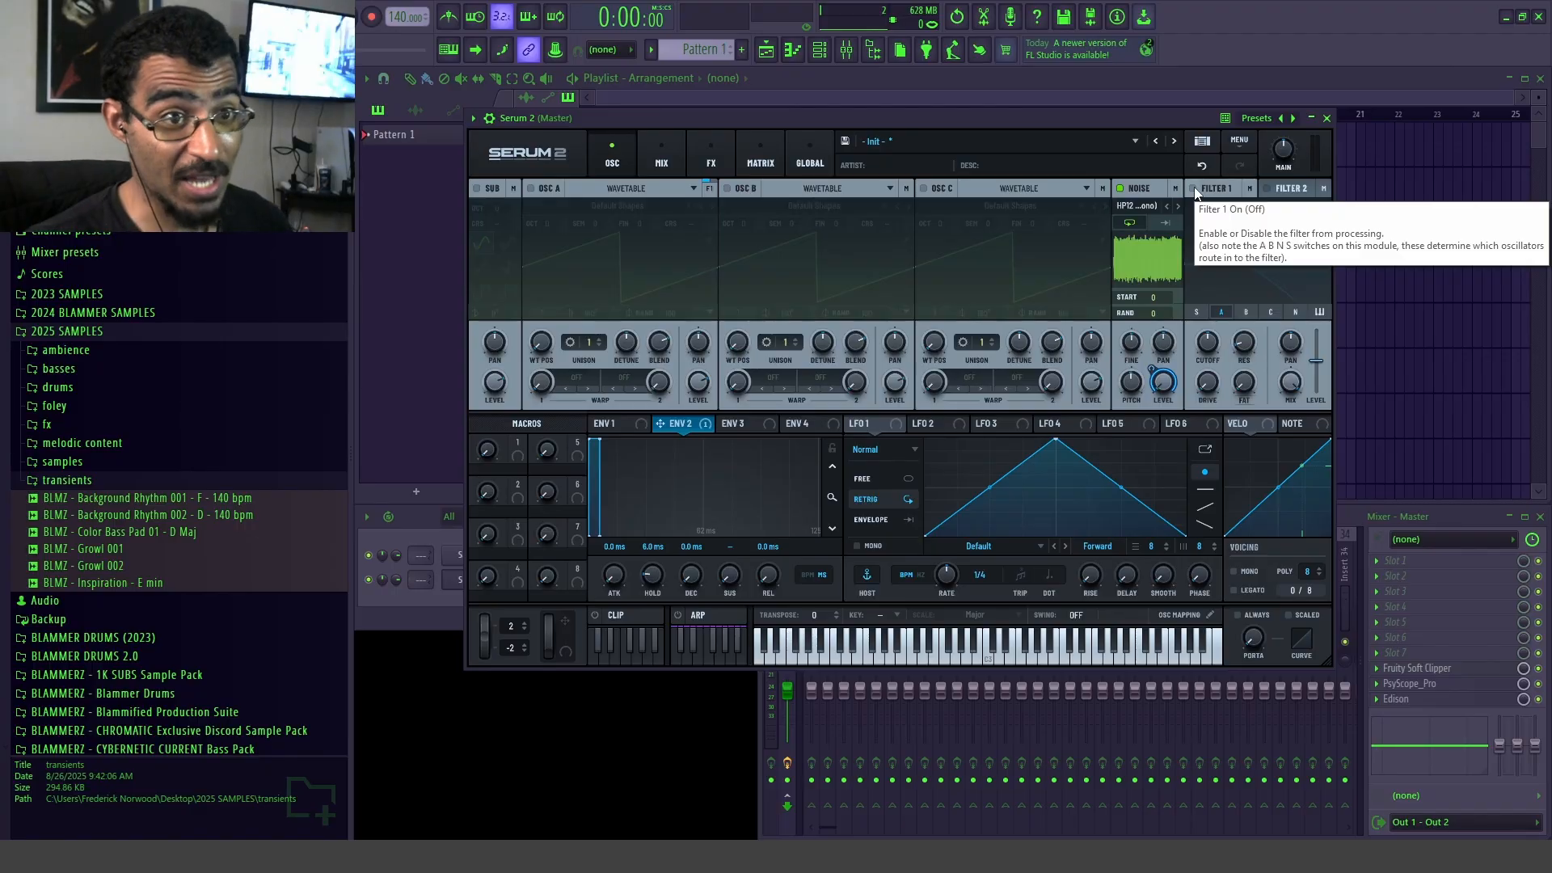
Step: Enable Filter 1 and set its type to Band 12 from the Normal filters
left_click(1246, 206)
mouse_move(1233, 225)
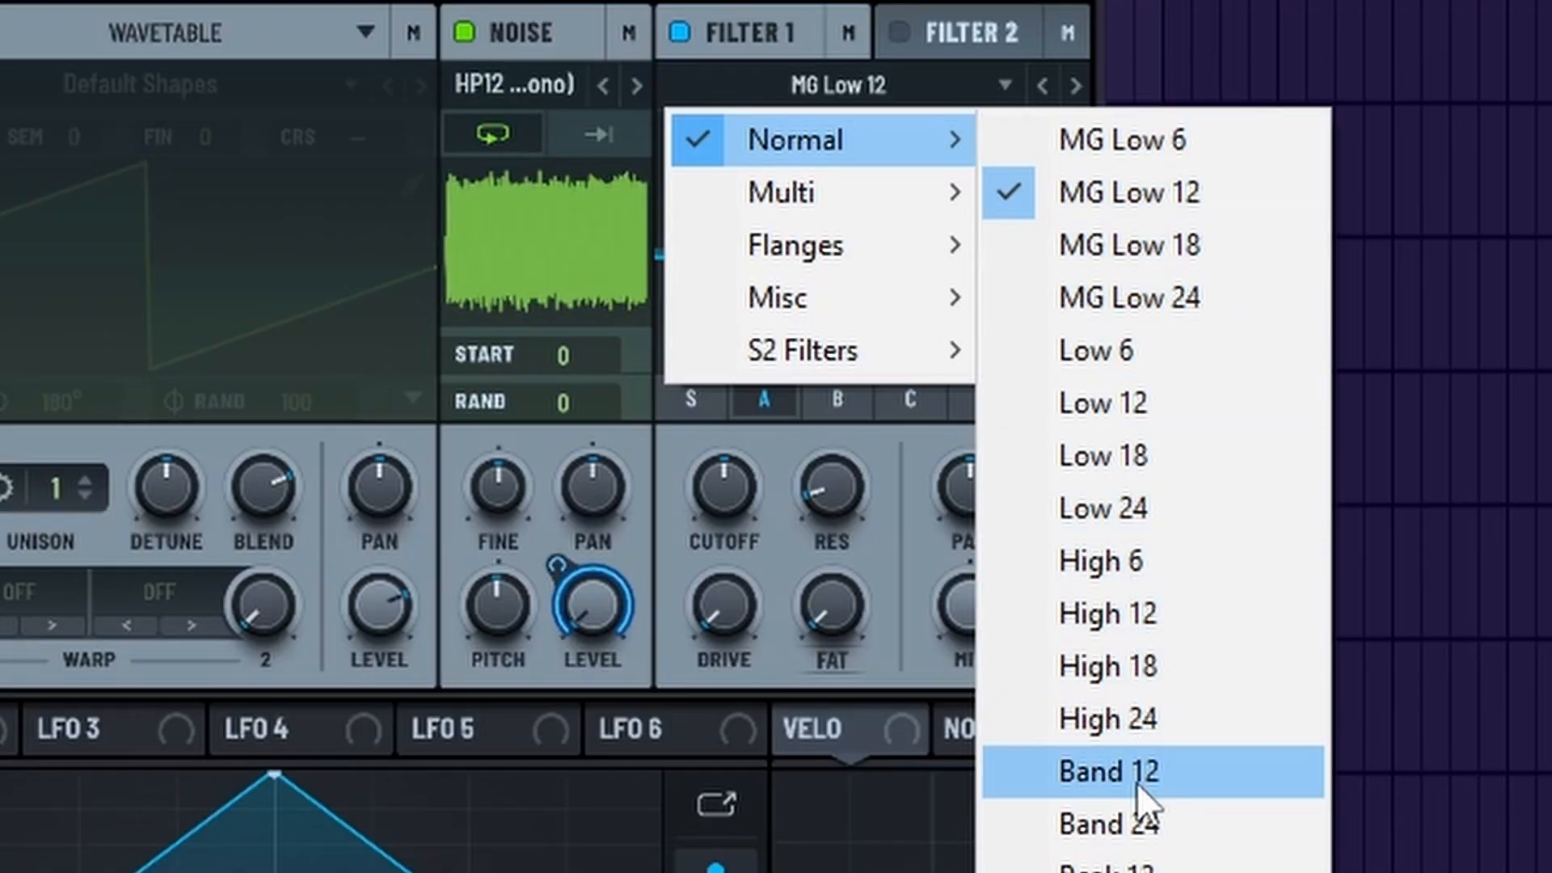
left_click(1348, 443)
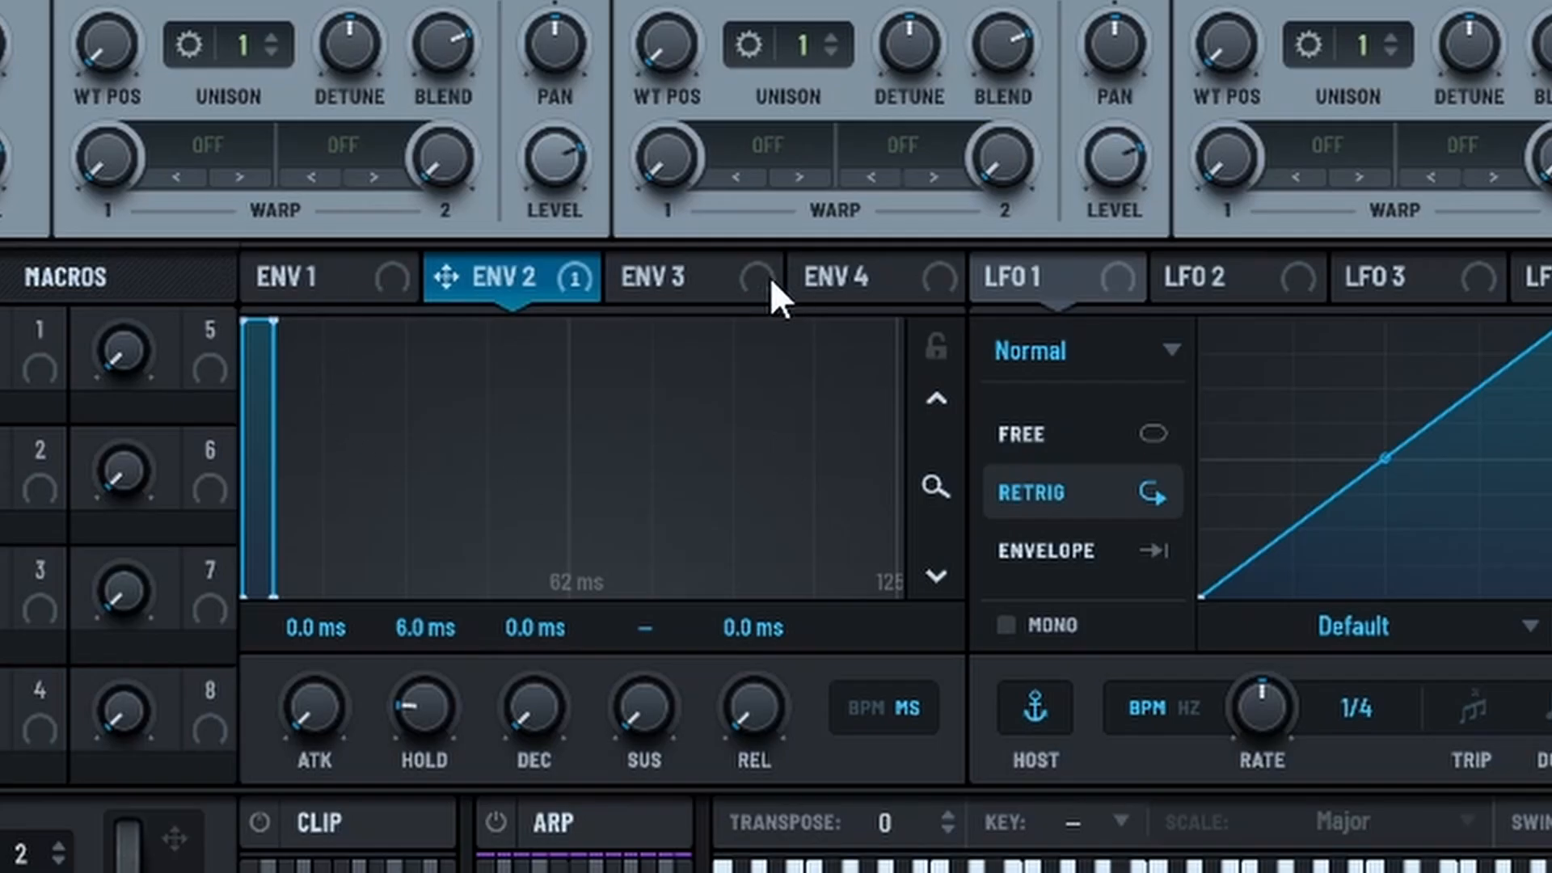
Step: Set Envelope 3 to zero attack and sustain with a 16 ms decay, and assign it to the Filter 1 cutoff
left_click(712, 276)
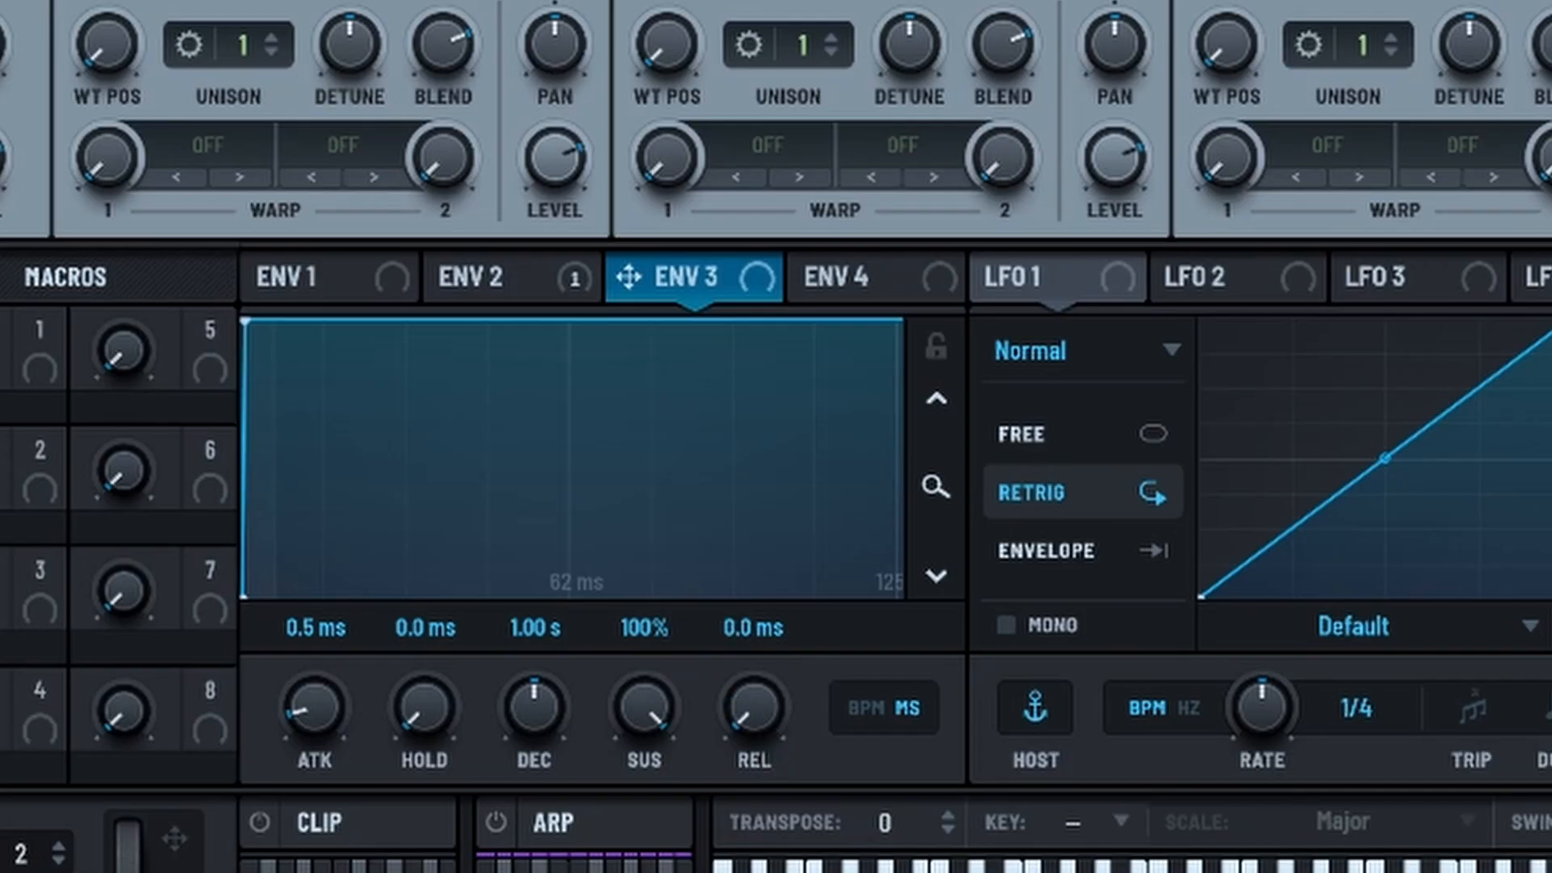
left_click_drag(645, 707, 644, 788)
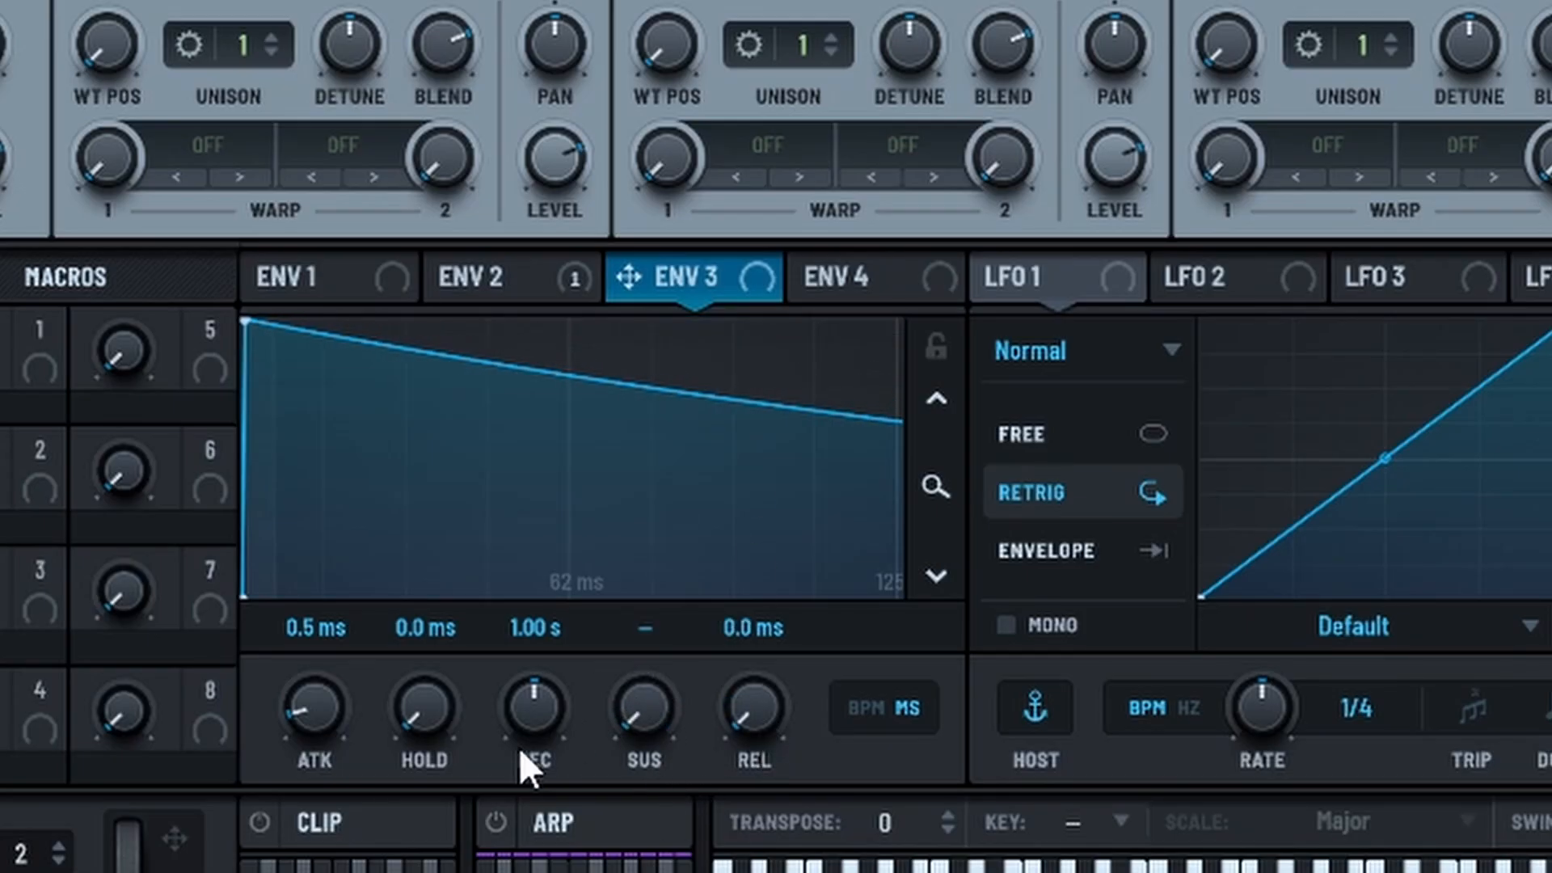
left_click_drag(519, 747, 518, 853)
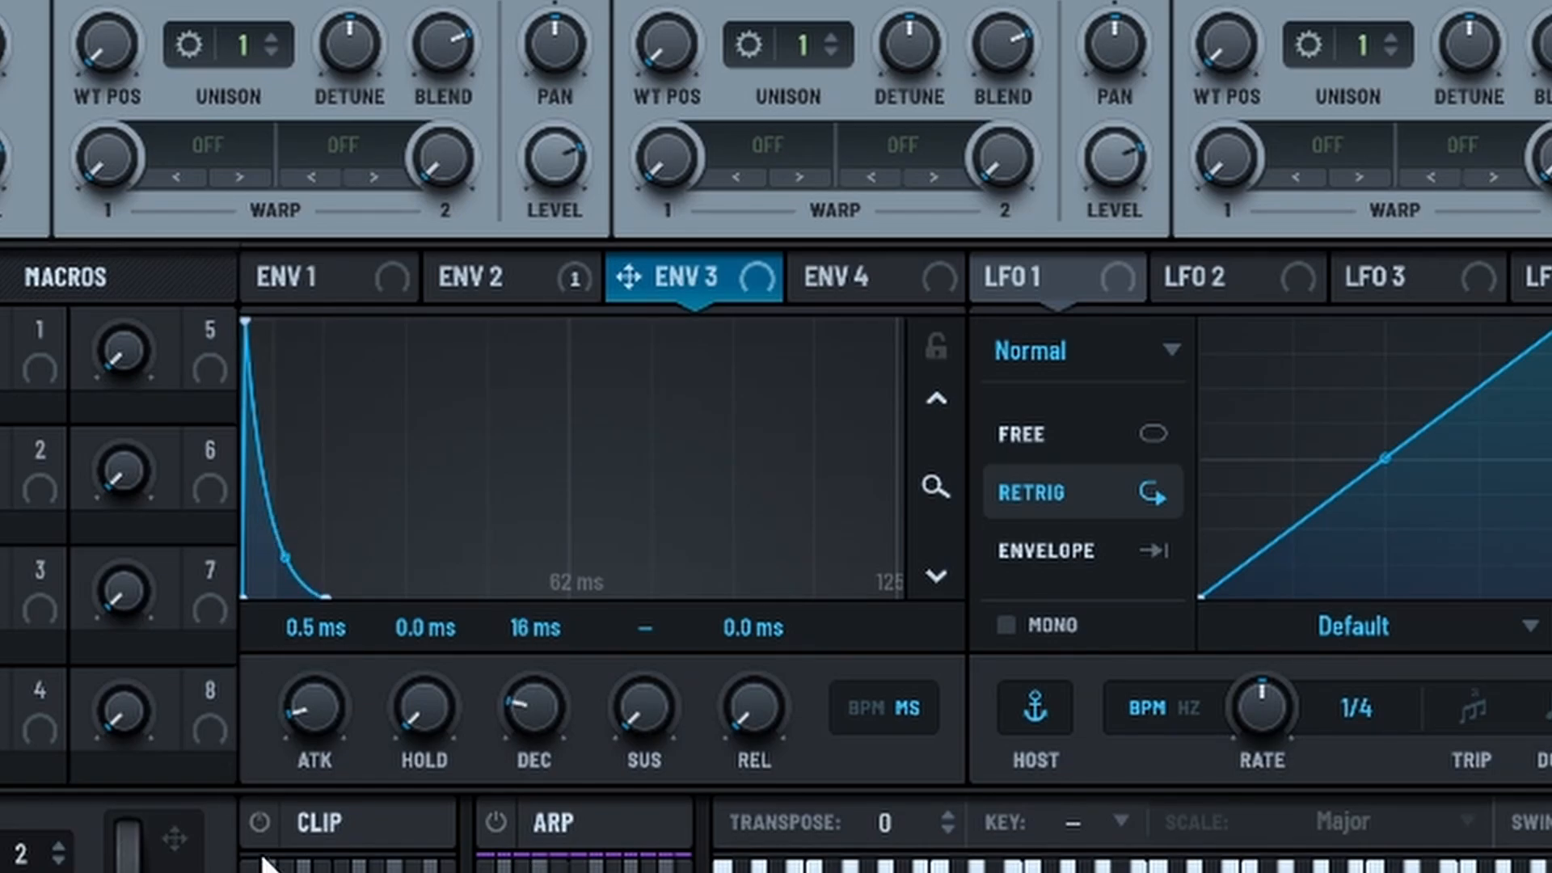
left_click_drag(263, 857, 267, 869)
left_click_drag(632, 273, 793, 687)
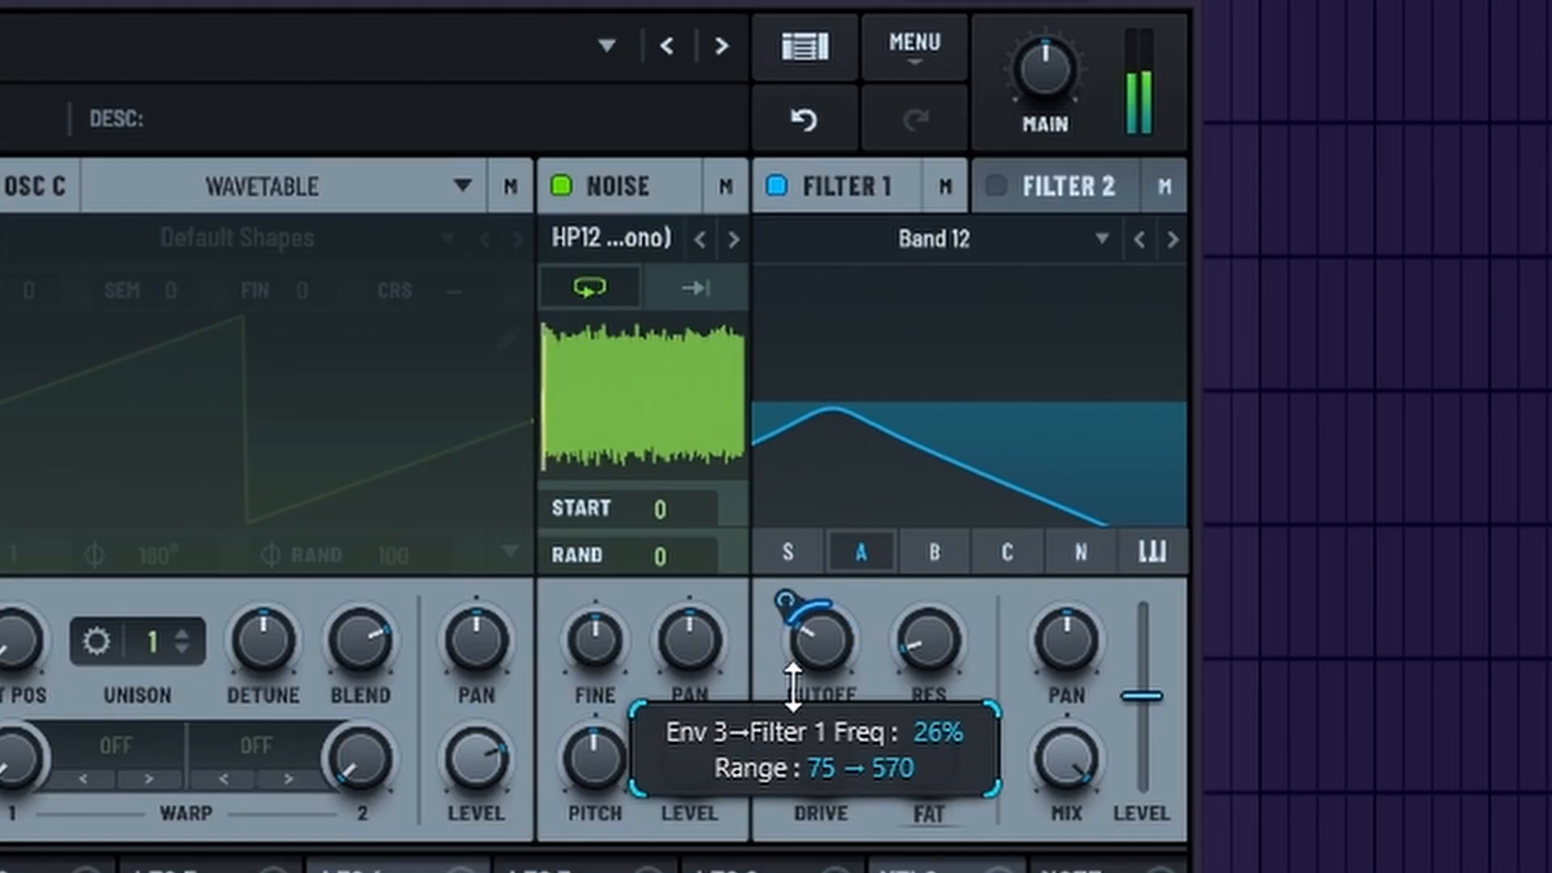
Step: Route the noise oscillator's output into Filter 1
left_click(722, 184)
left_click(635, 242)
left_click(631, 297)
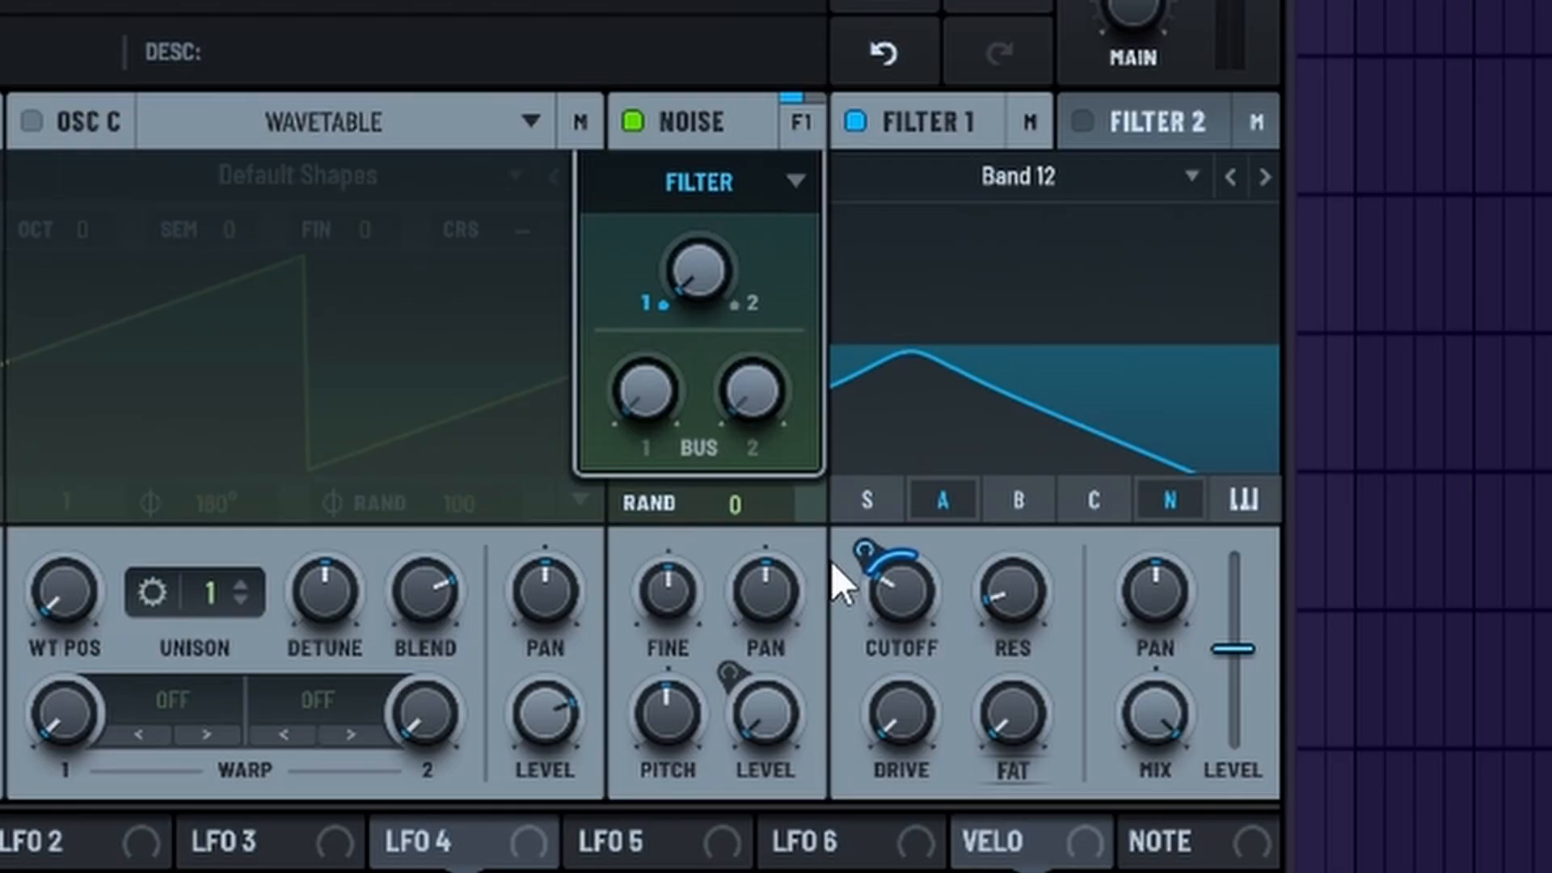
Step: Increase Envelope 3's modulation depth on the Filter 1 cutoff and raise the Filter 1 level to its maximum
left_click_drag(860, 541, 872, 534)
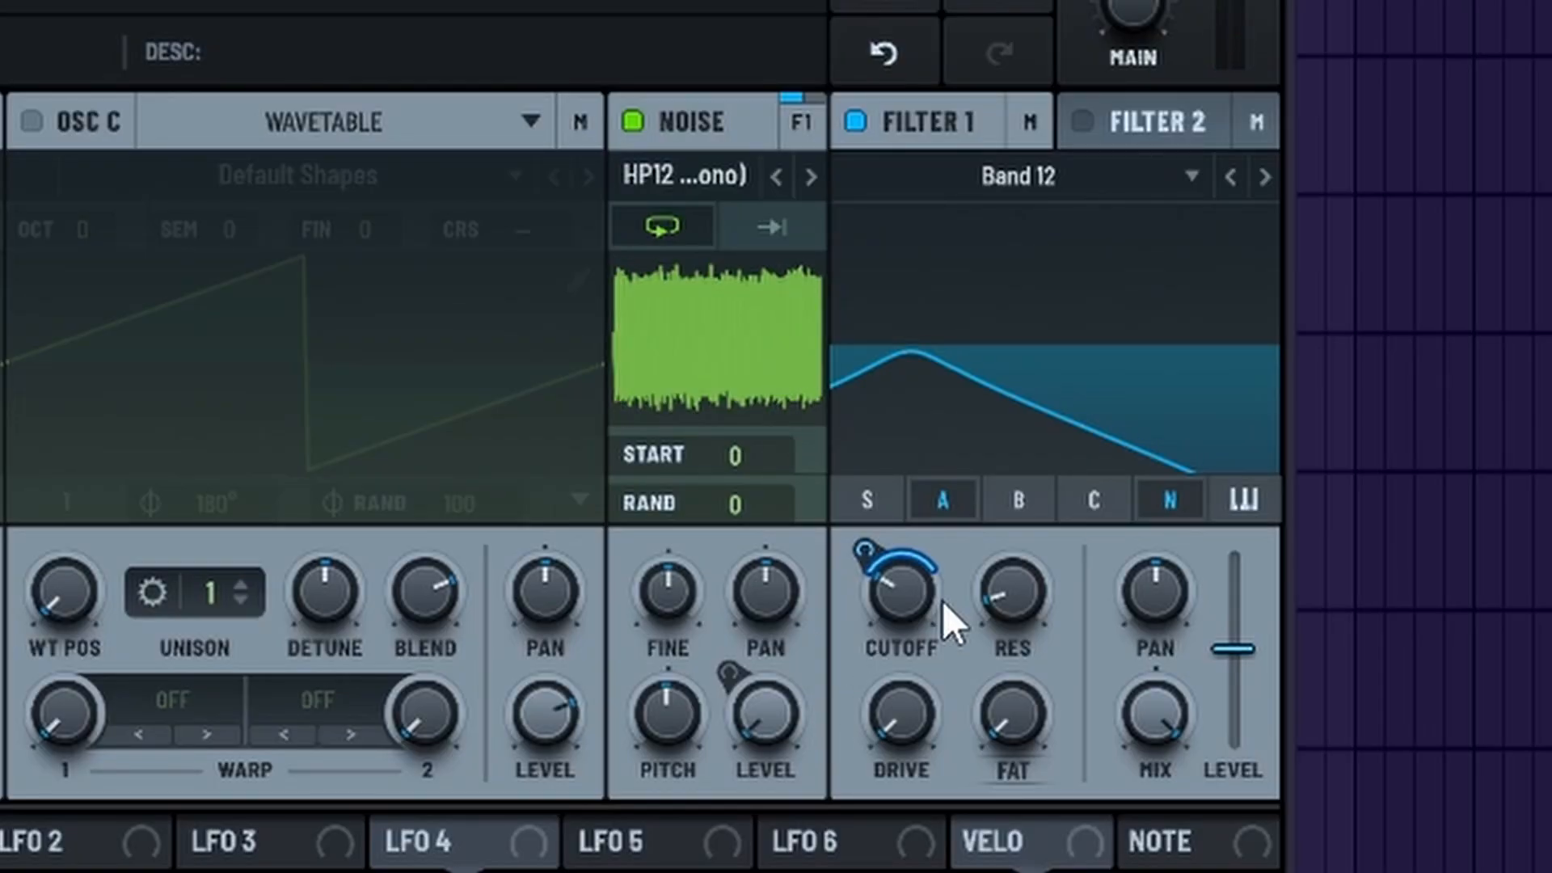
left_click_drag(875, 550, 869, 530)
mouse_move(1239, 654)
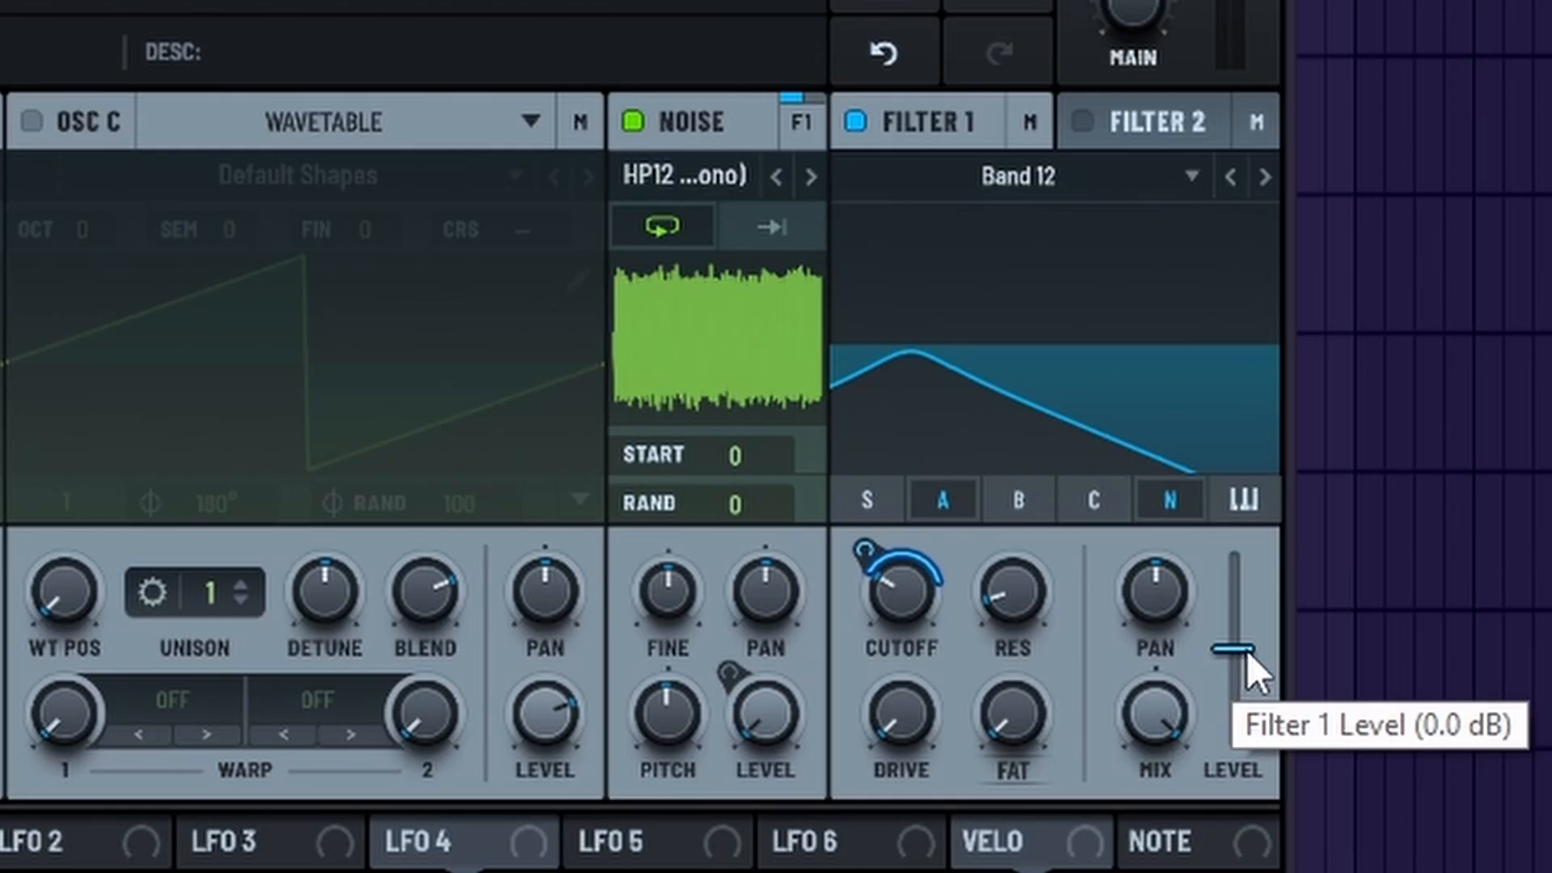
left_click_drag(1248, 652, 1313, 446)
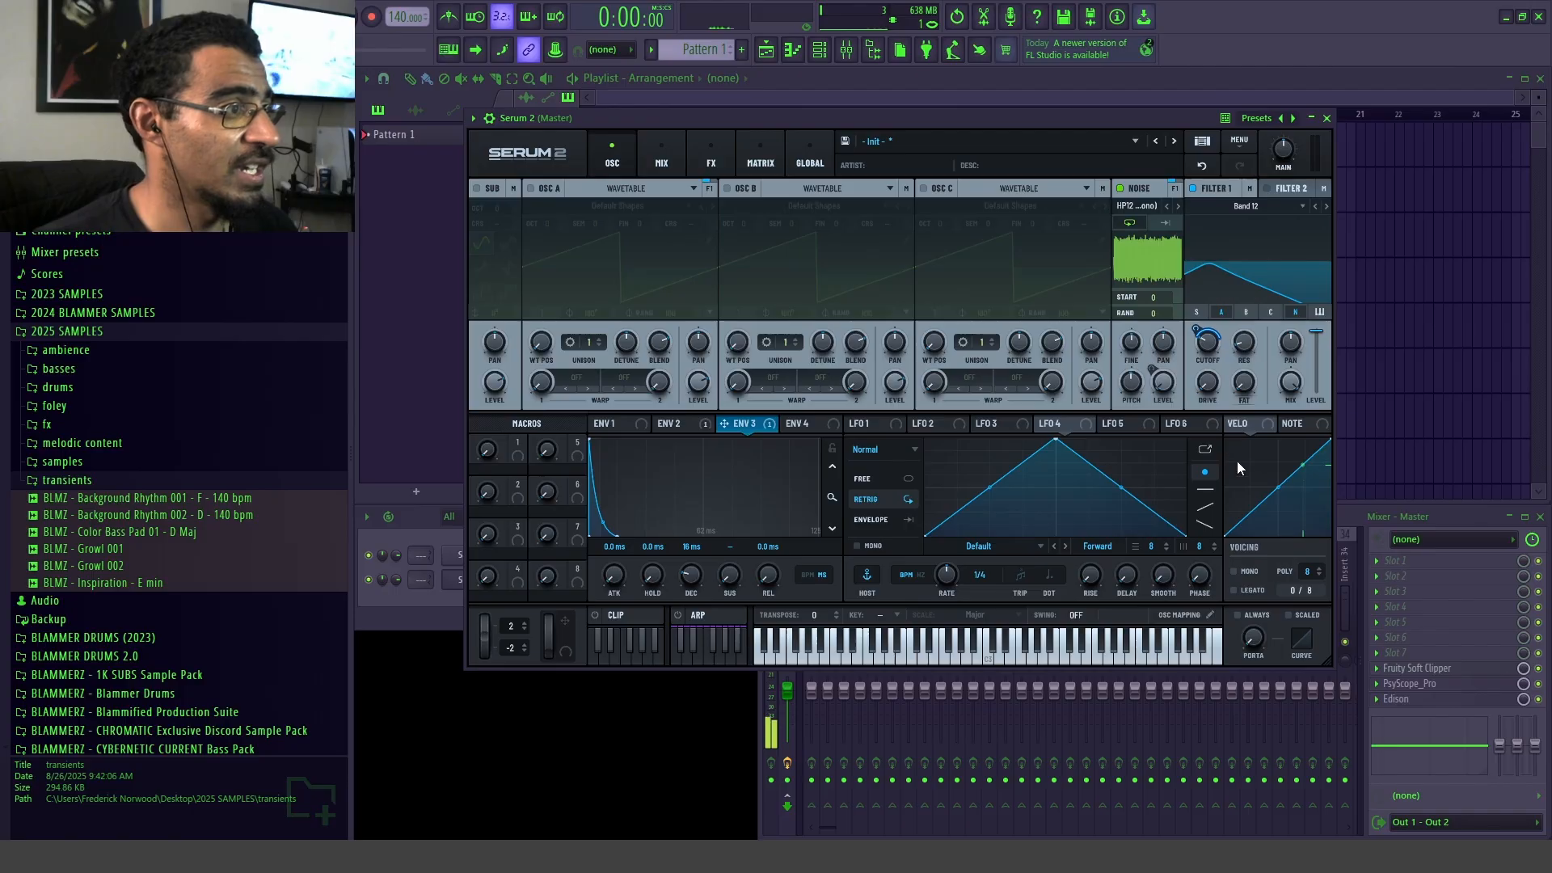
Step: Tune the Filter 1 cutoff frequency to about 81 Hz
mouse_move(1220, 348)
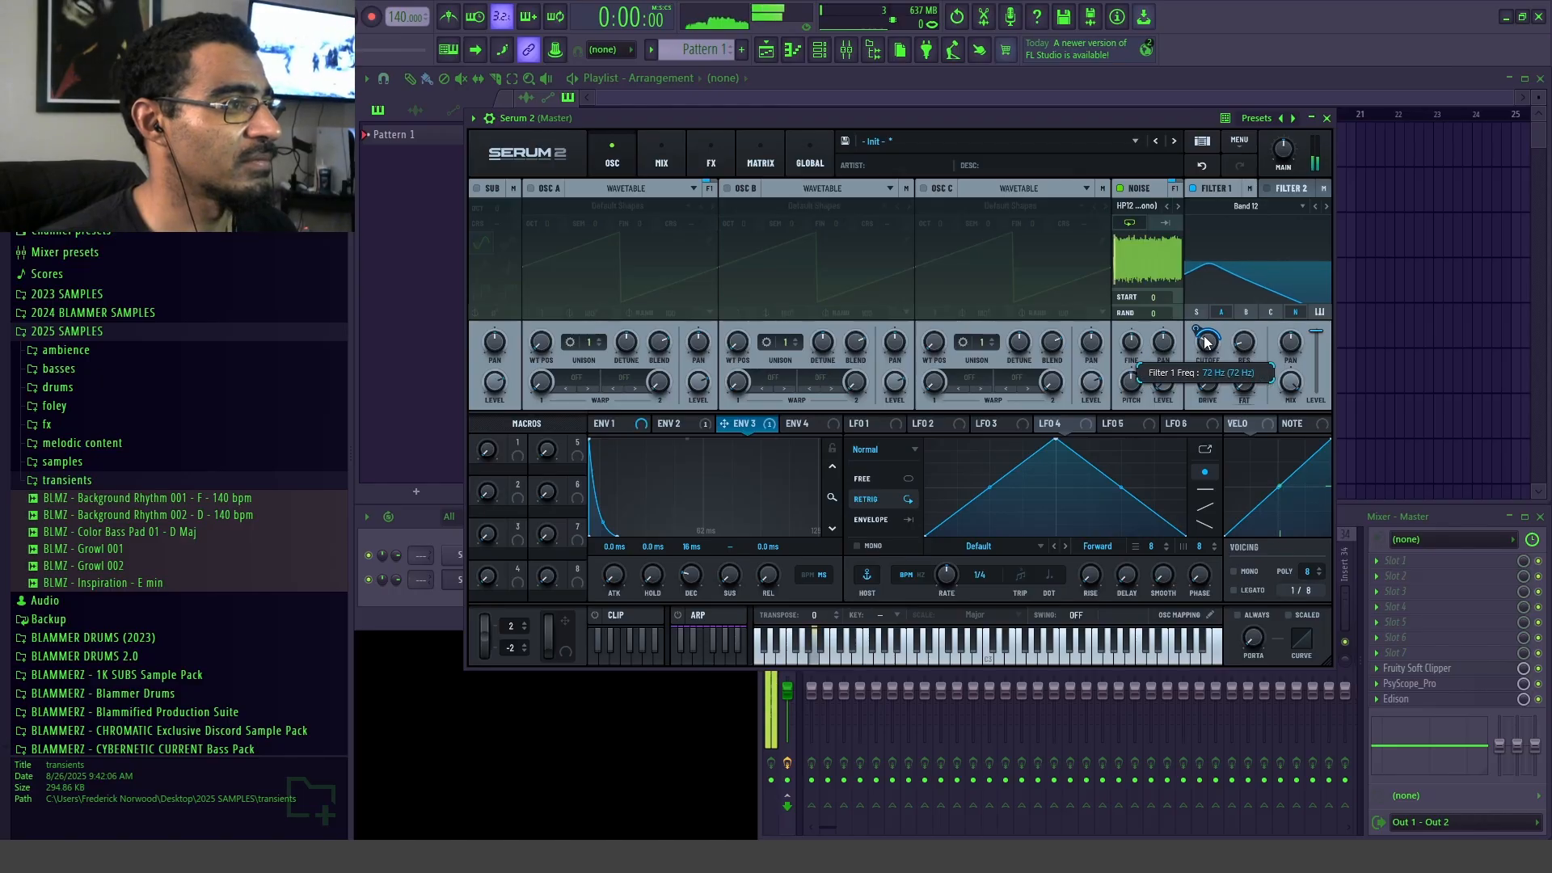
left_click_drag(1210, 346, 1210, 340)
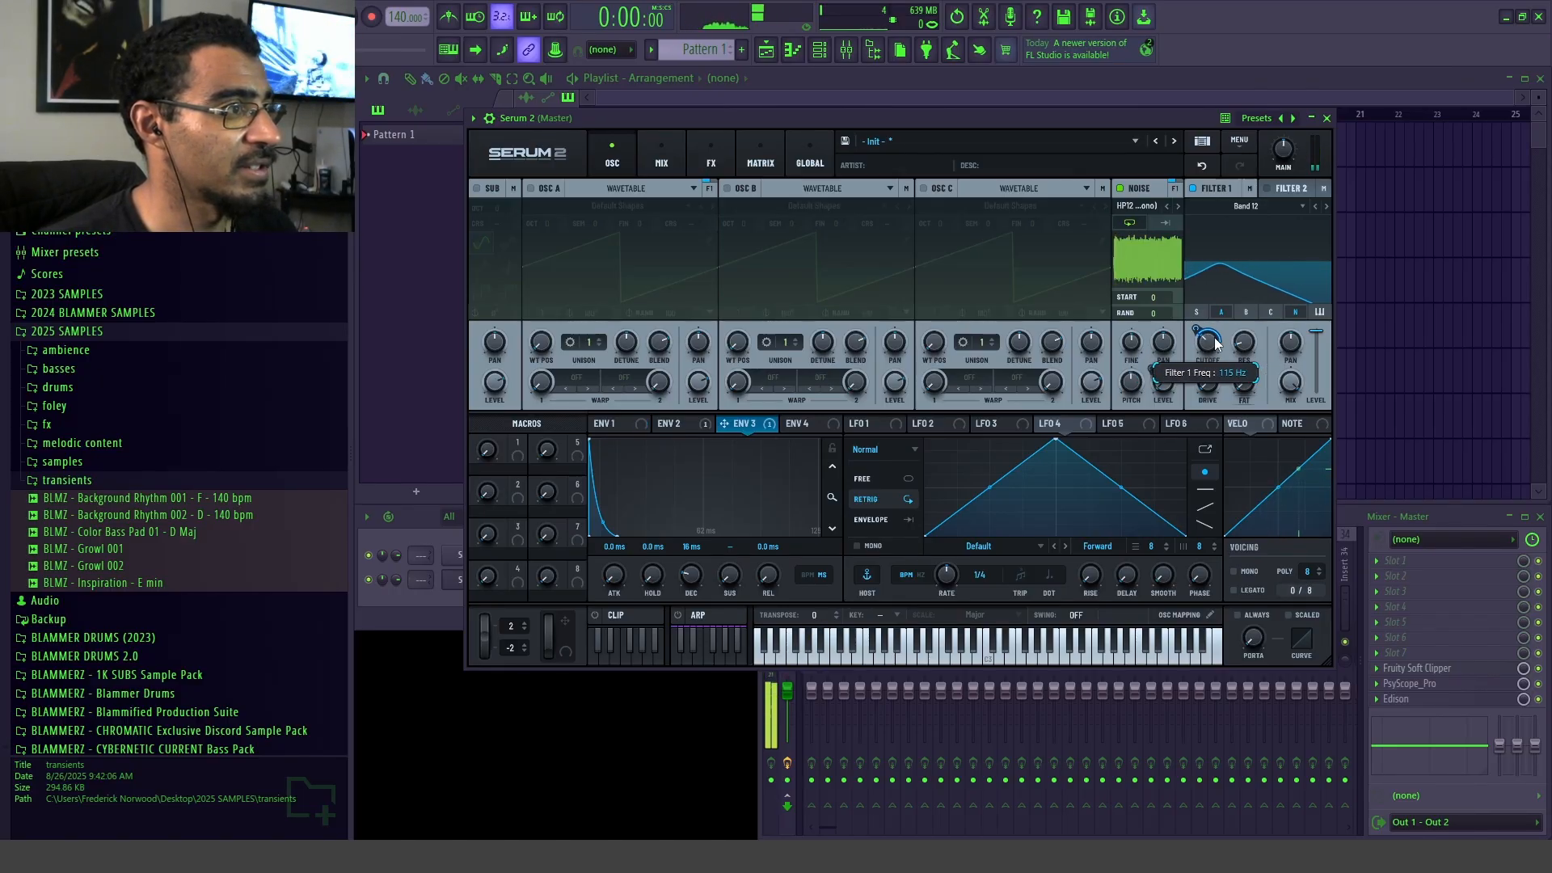
left_click_drag(1216, 344, 1220, 348)
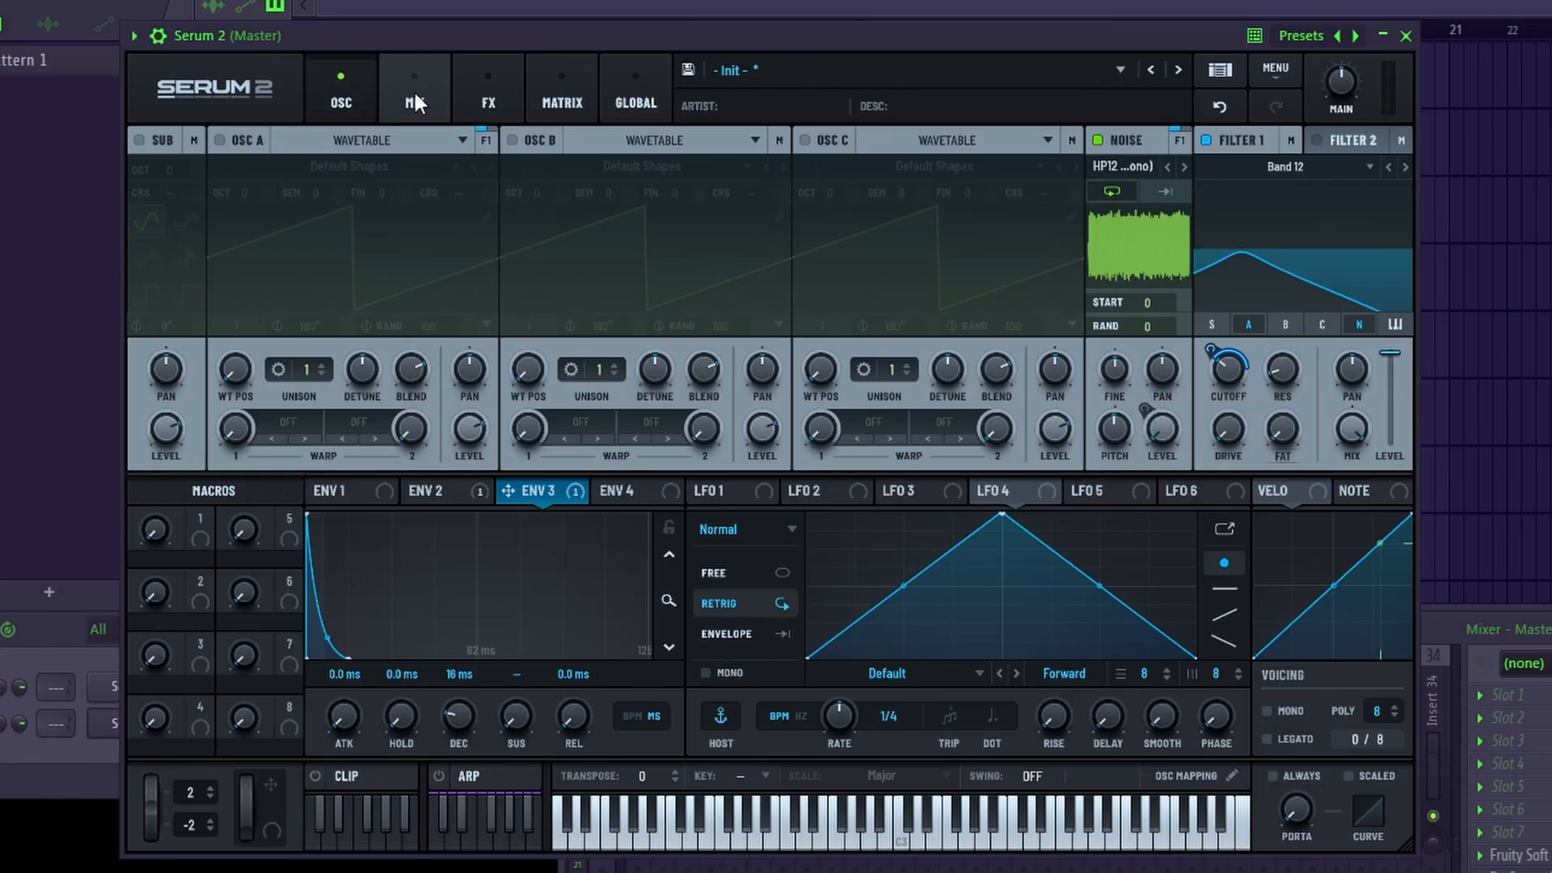
Step: Add a Distortion effect to the main effects bus
left_click(414, 101)
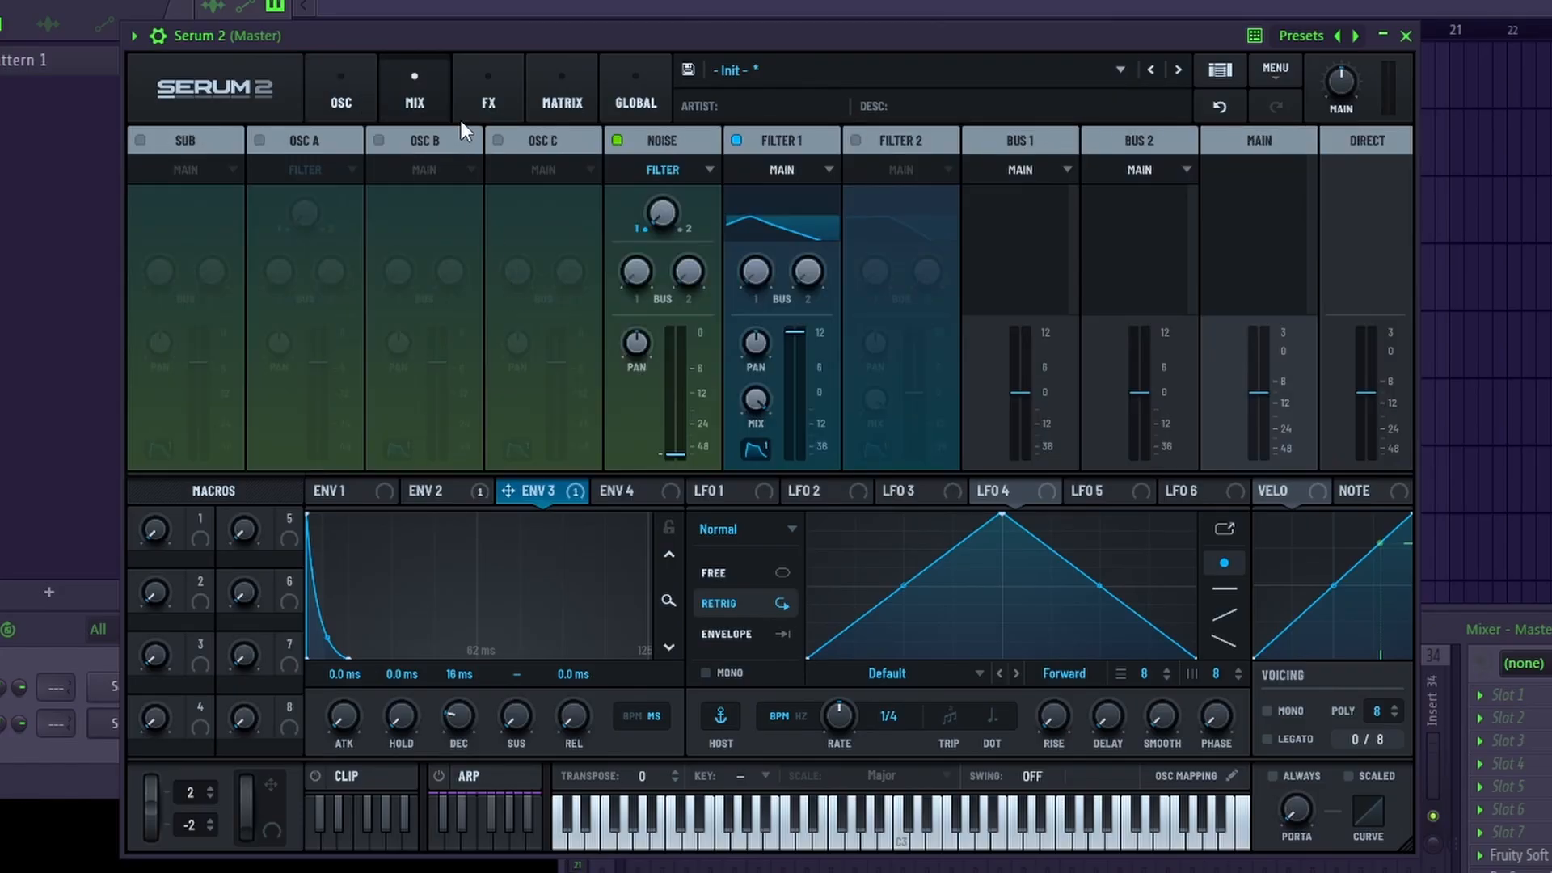
left_click(477, 104)
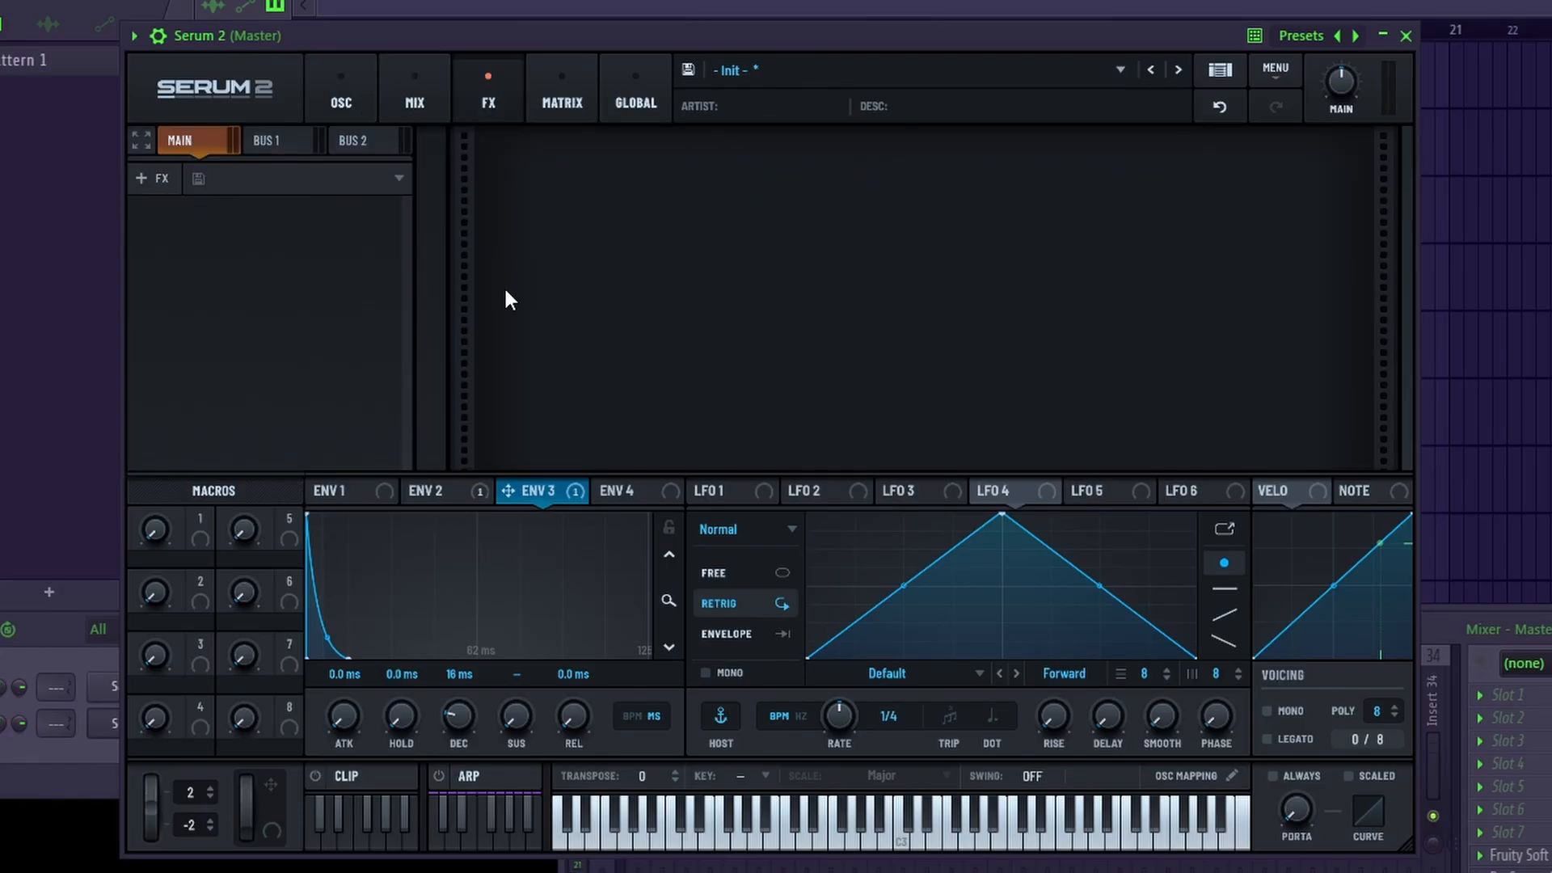
left_click(162, 177)
left_click(198, 342)
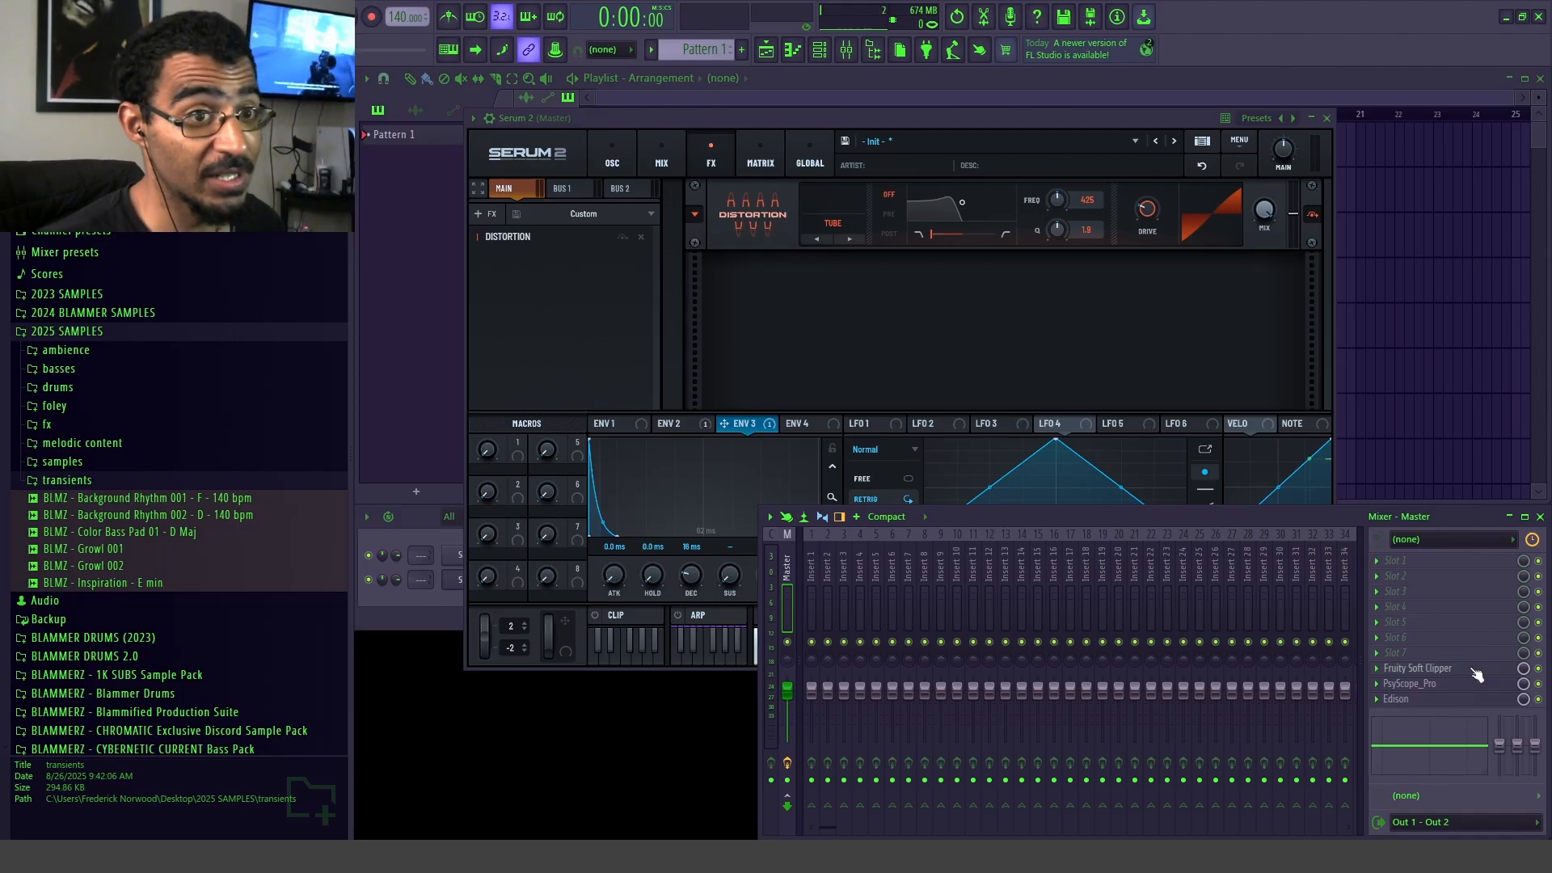
Step: Open the PsyScope_Pro oscilloscope on the master channel and select the time range of the short A#4 note in the piano roll
left_click(1415, 683)
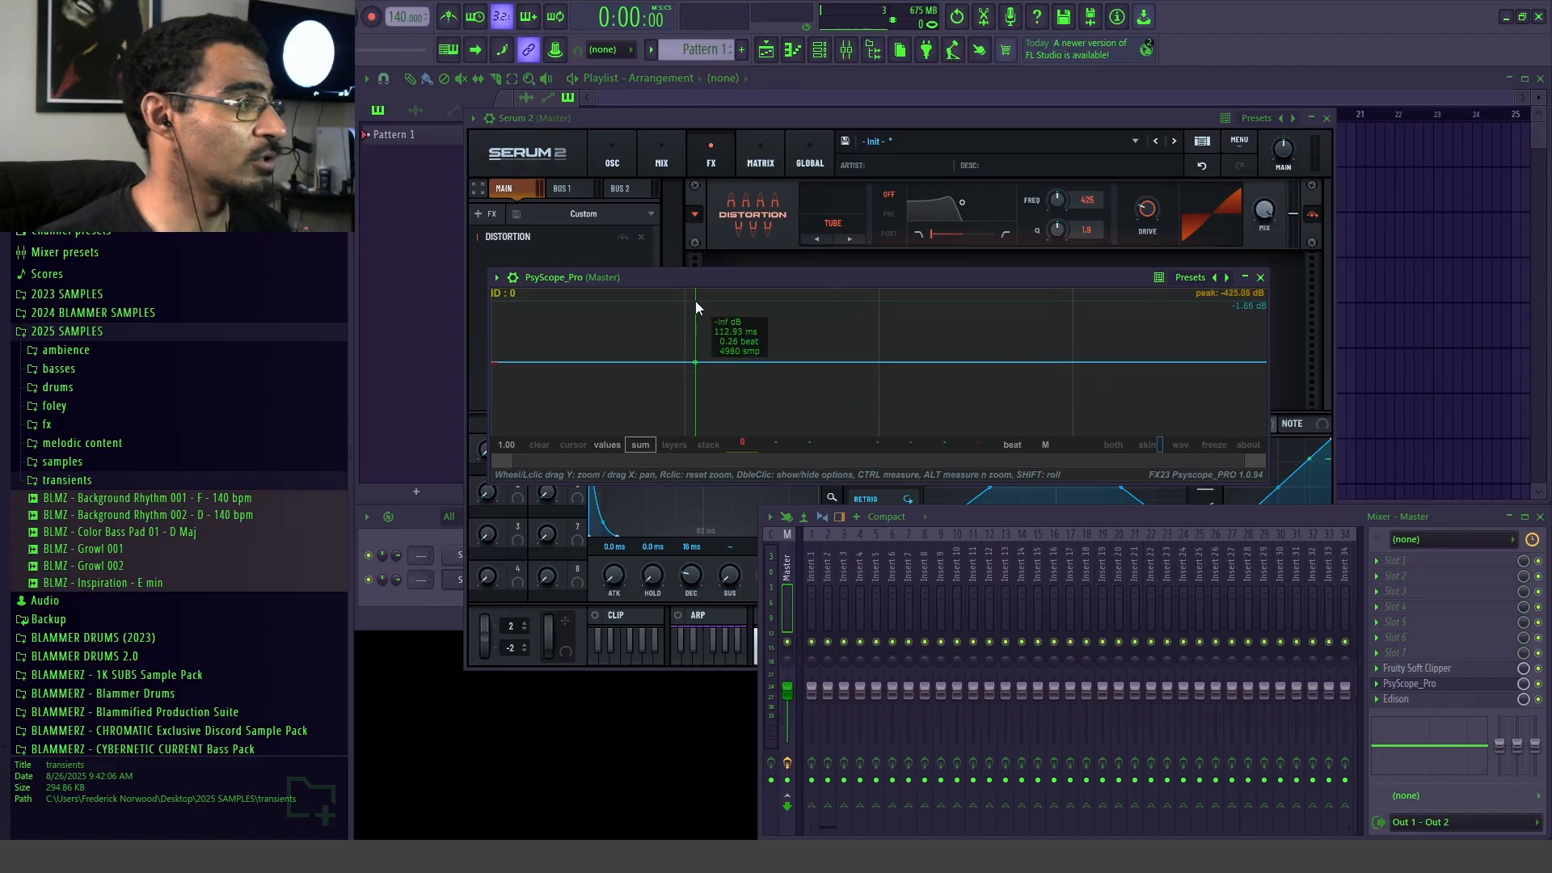
left_click_drag(635, 260, 570, 86)
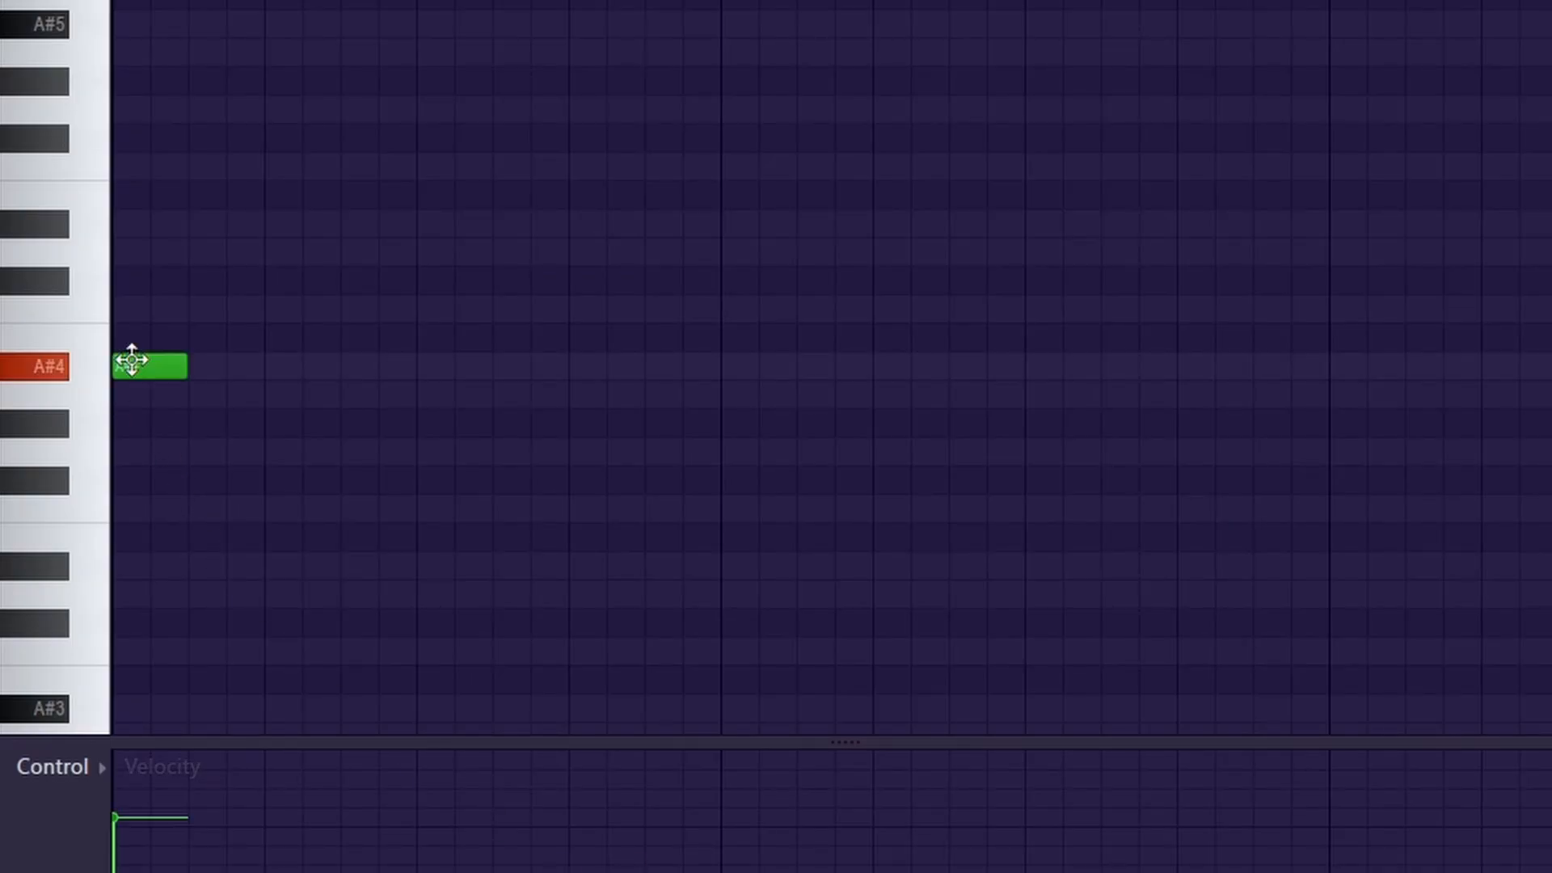
left_click_drag(184, 368, 595, 488)
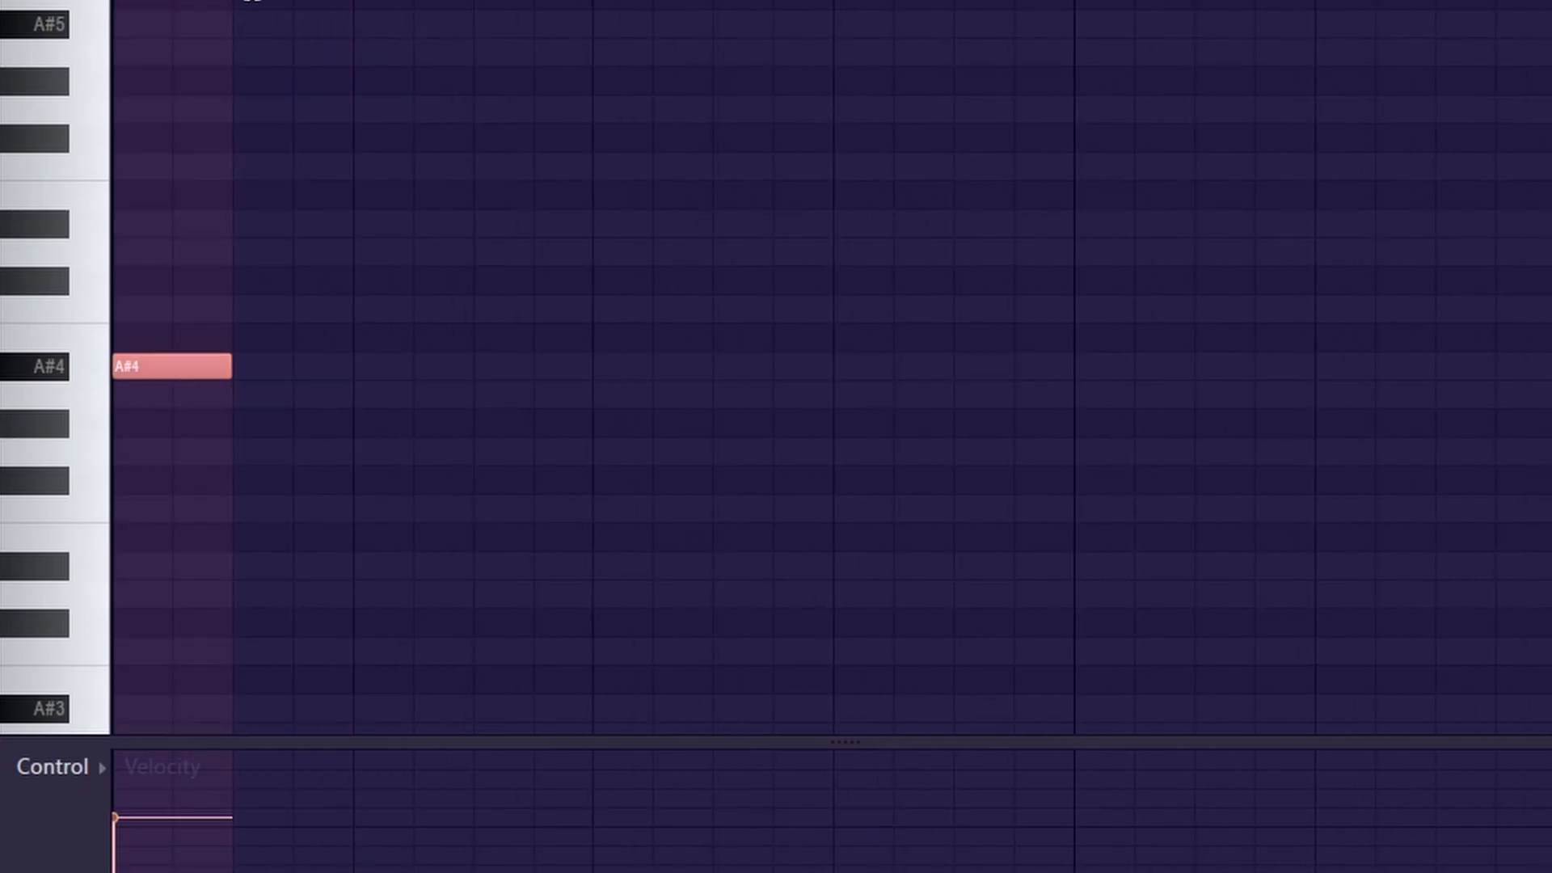
Step: Play the selected note and adjust the oscilloscope's zoom to examine the transient's waveform
key("space")
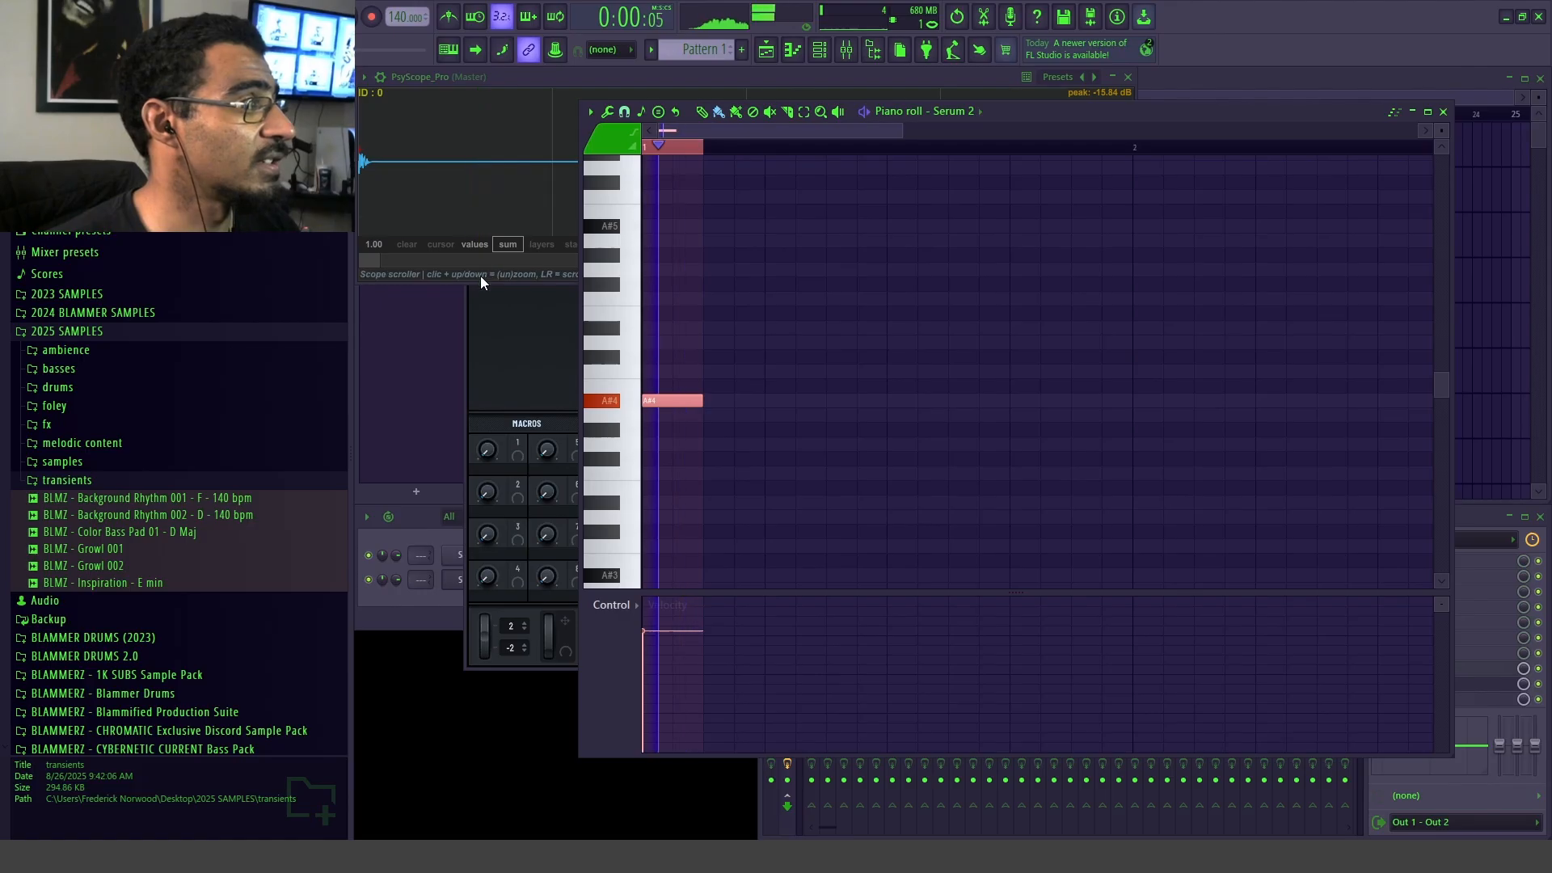
left_click(480, 274)
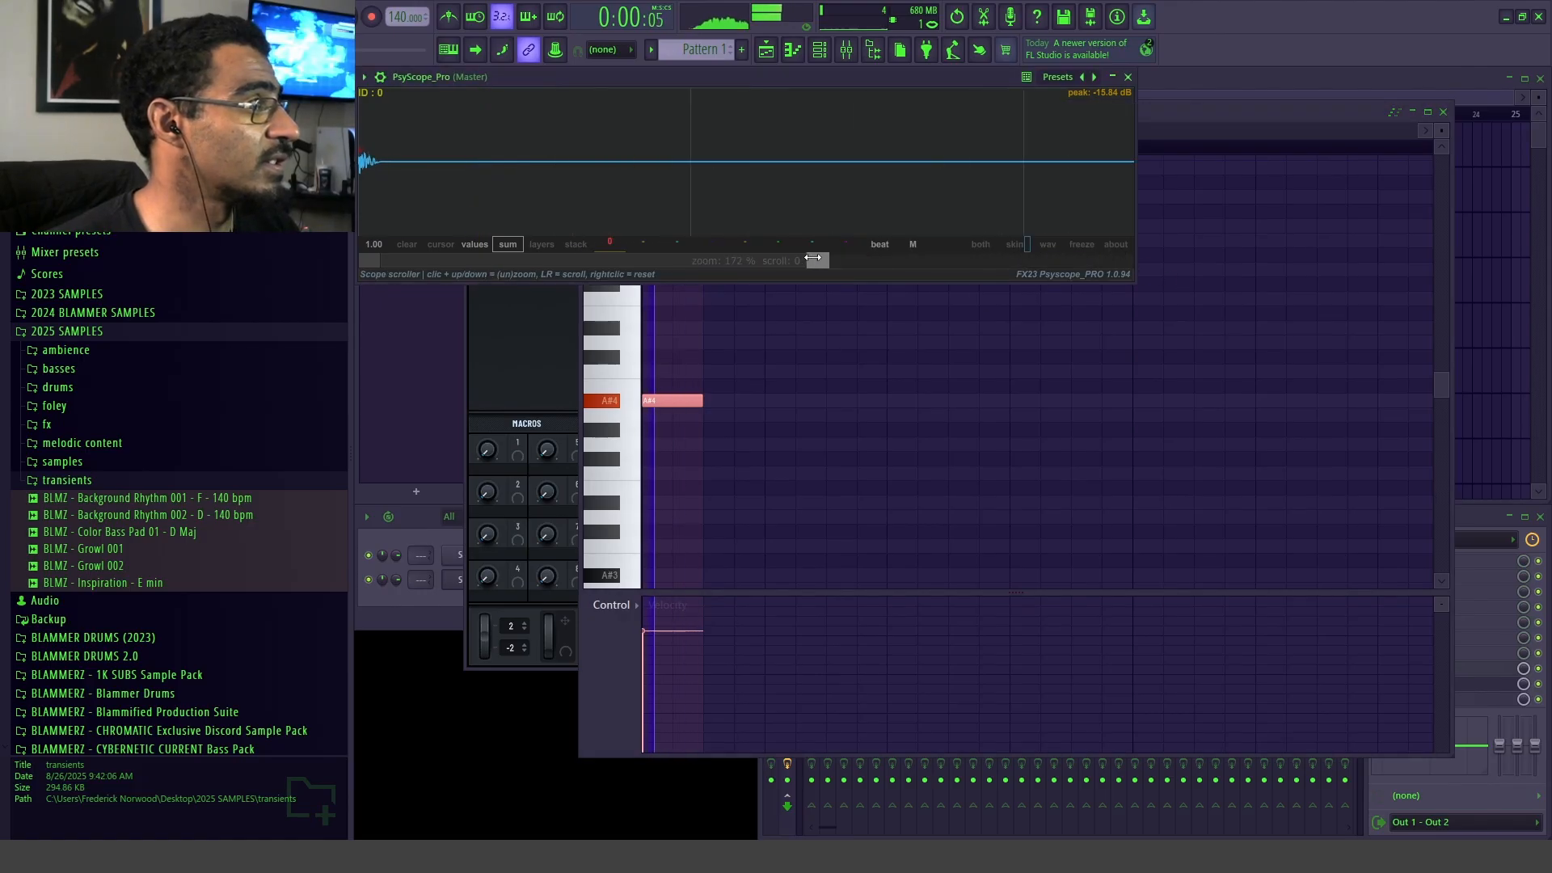
key("space")
left_click_drag(454, 76, 692, 116)
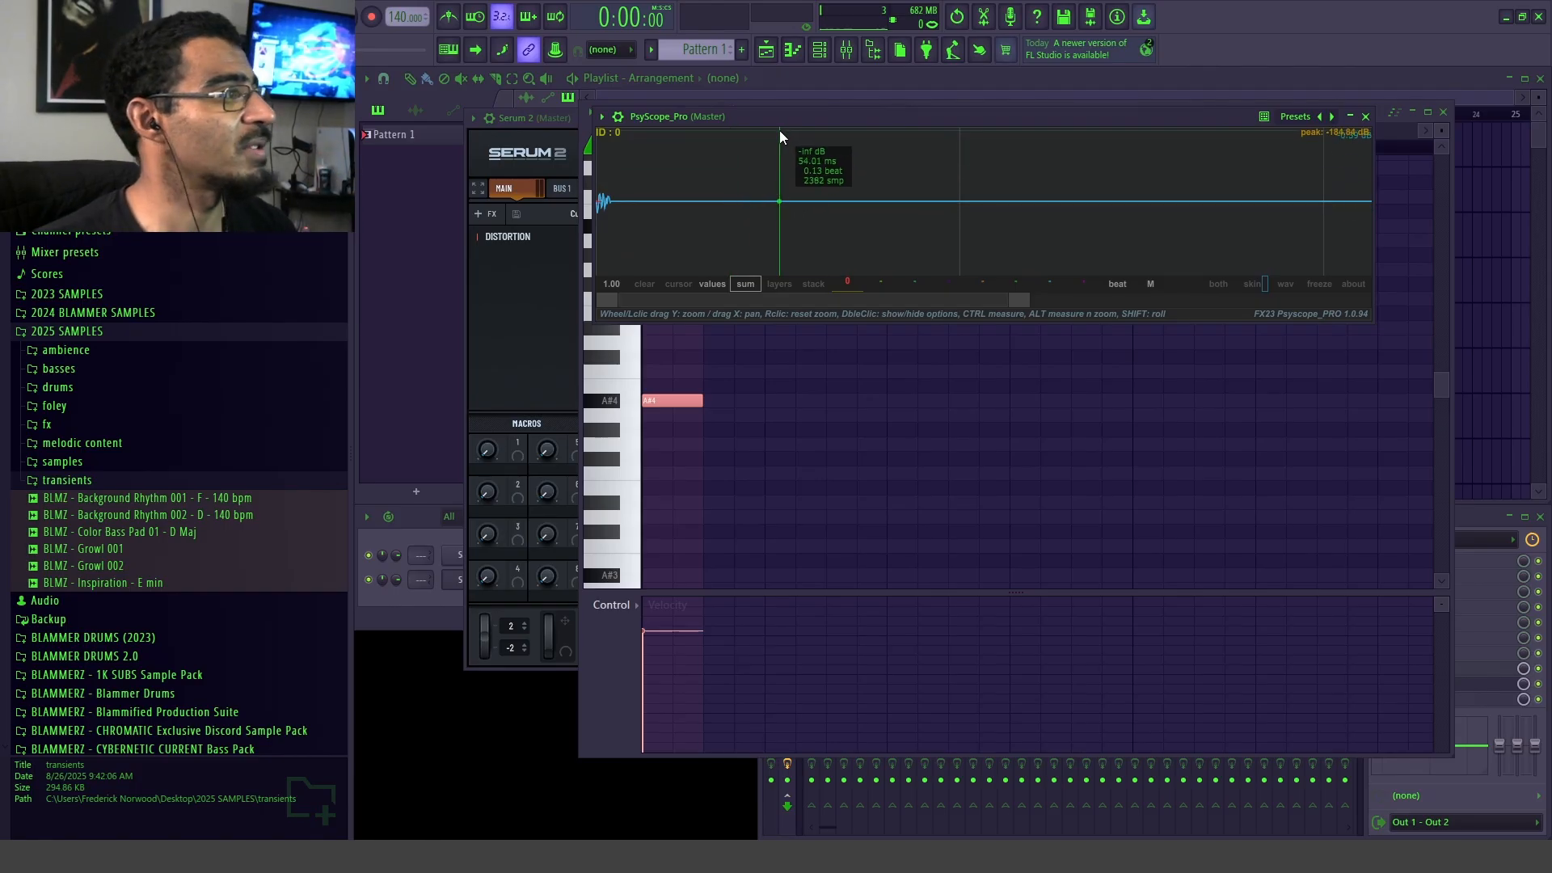
left_click_drag(568, 93, 532, 76)
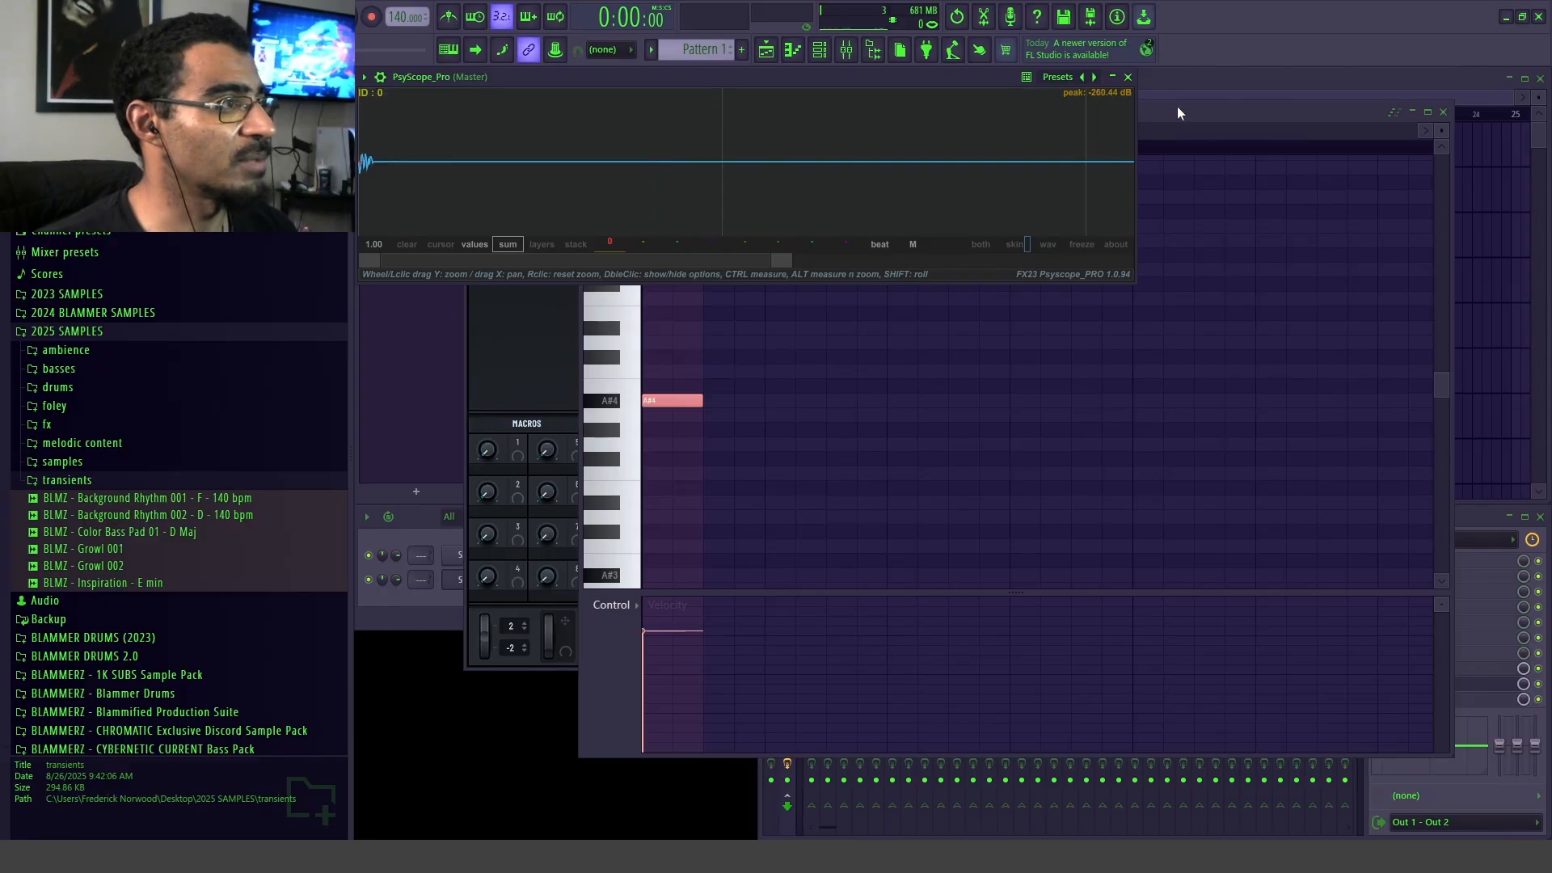
Step: Place the Serum 2 window below the oscilloscope, then set the distortion drive to 100% and raise its output level to maximum
left_click(498, 396)
left_click_drag(812, 113, 937, 266)
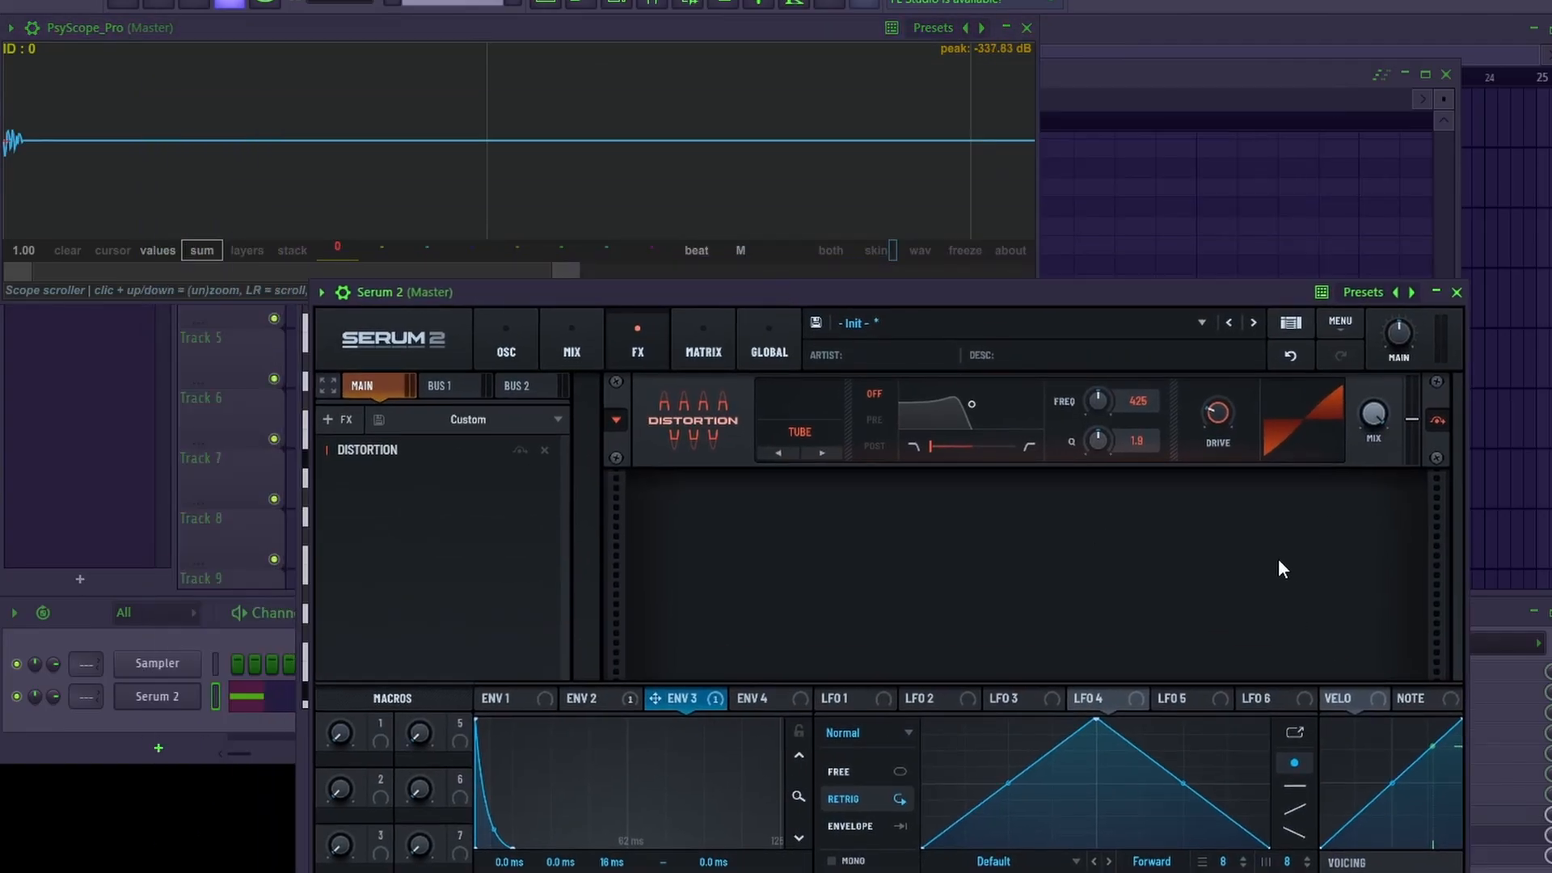
left_click_drag(1225, 414, 1331, 133)
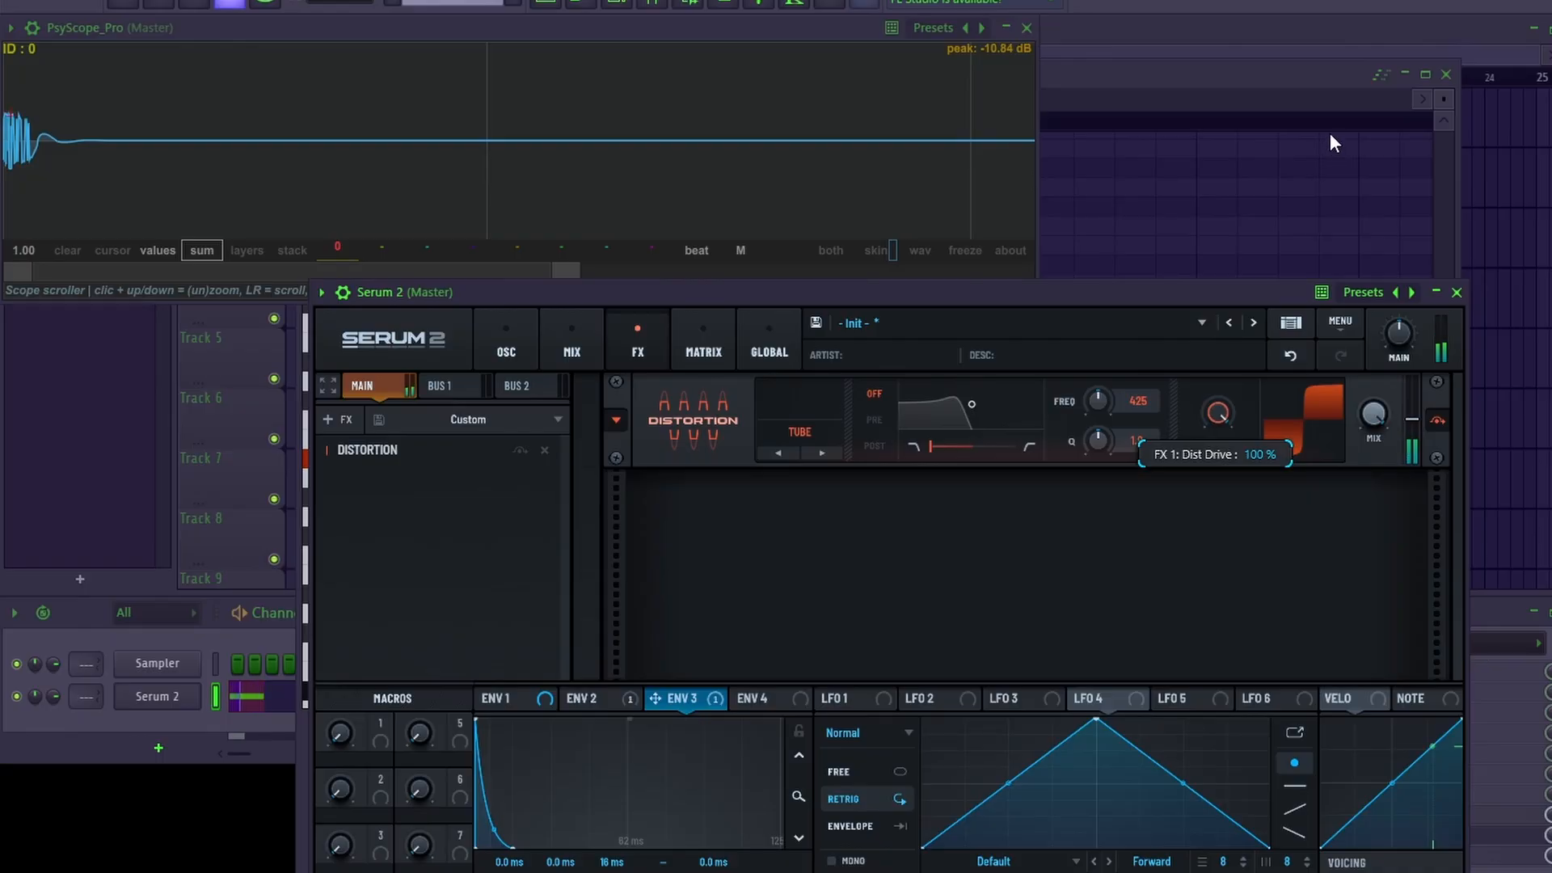
left_click_drag(1412, 419, 1413, 239)
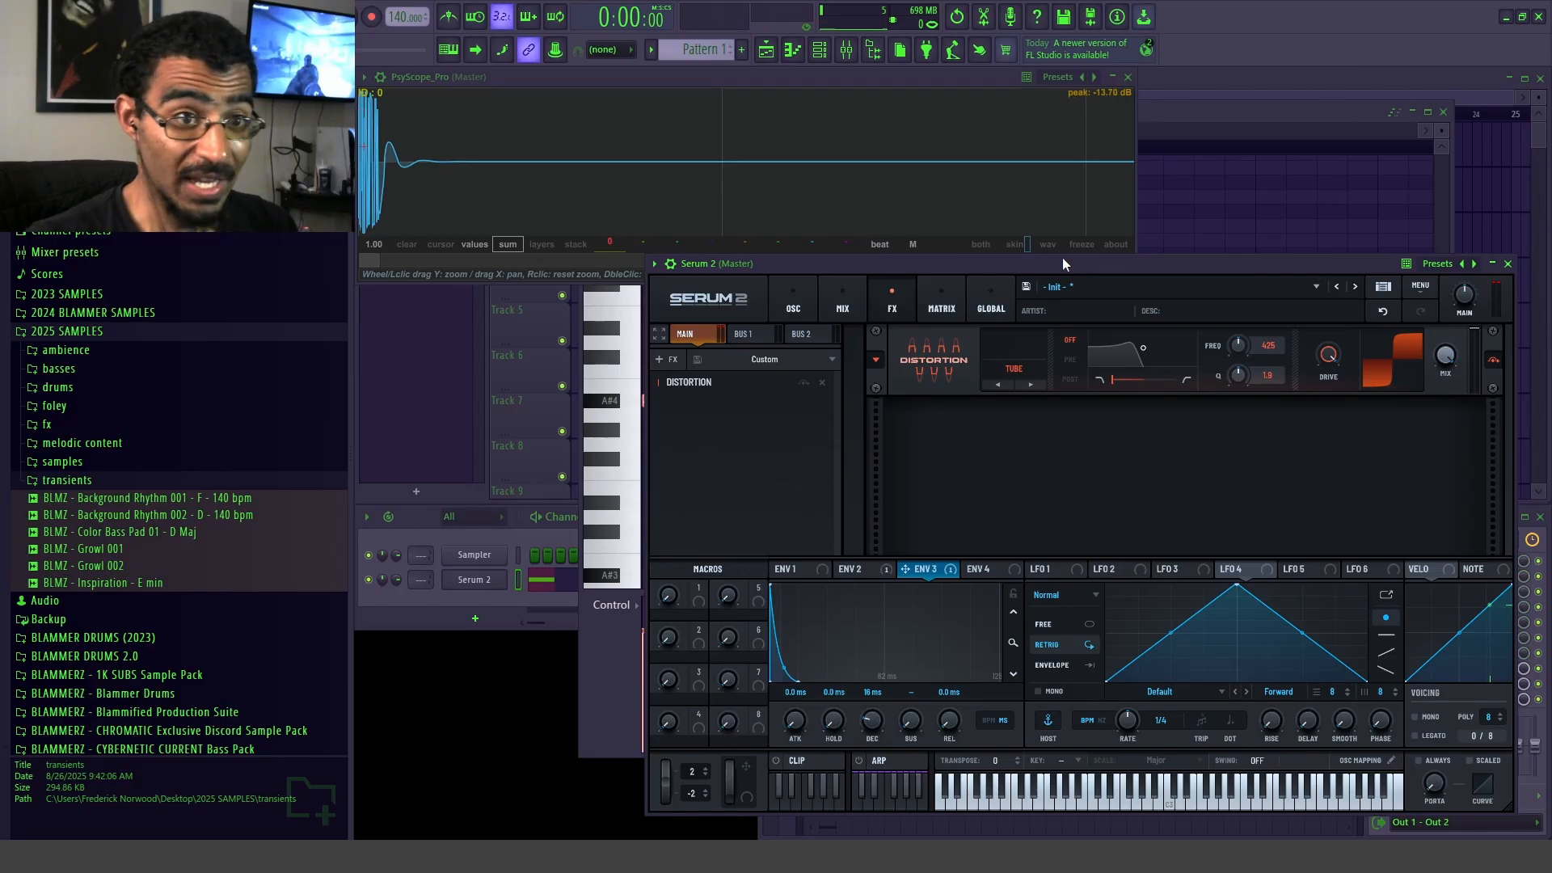
left_click_drag(794, 273, 745, 259)
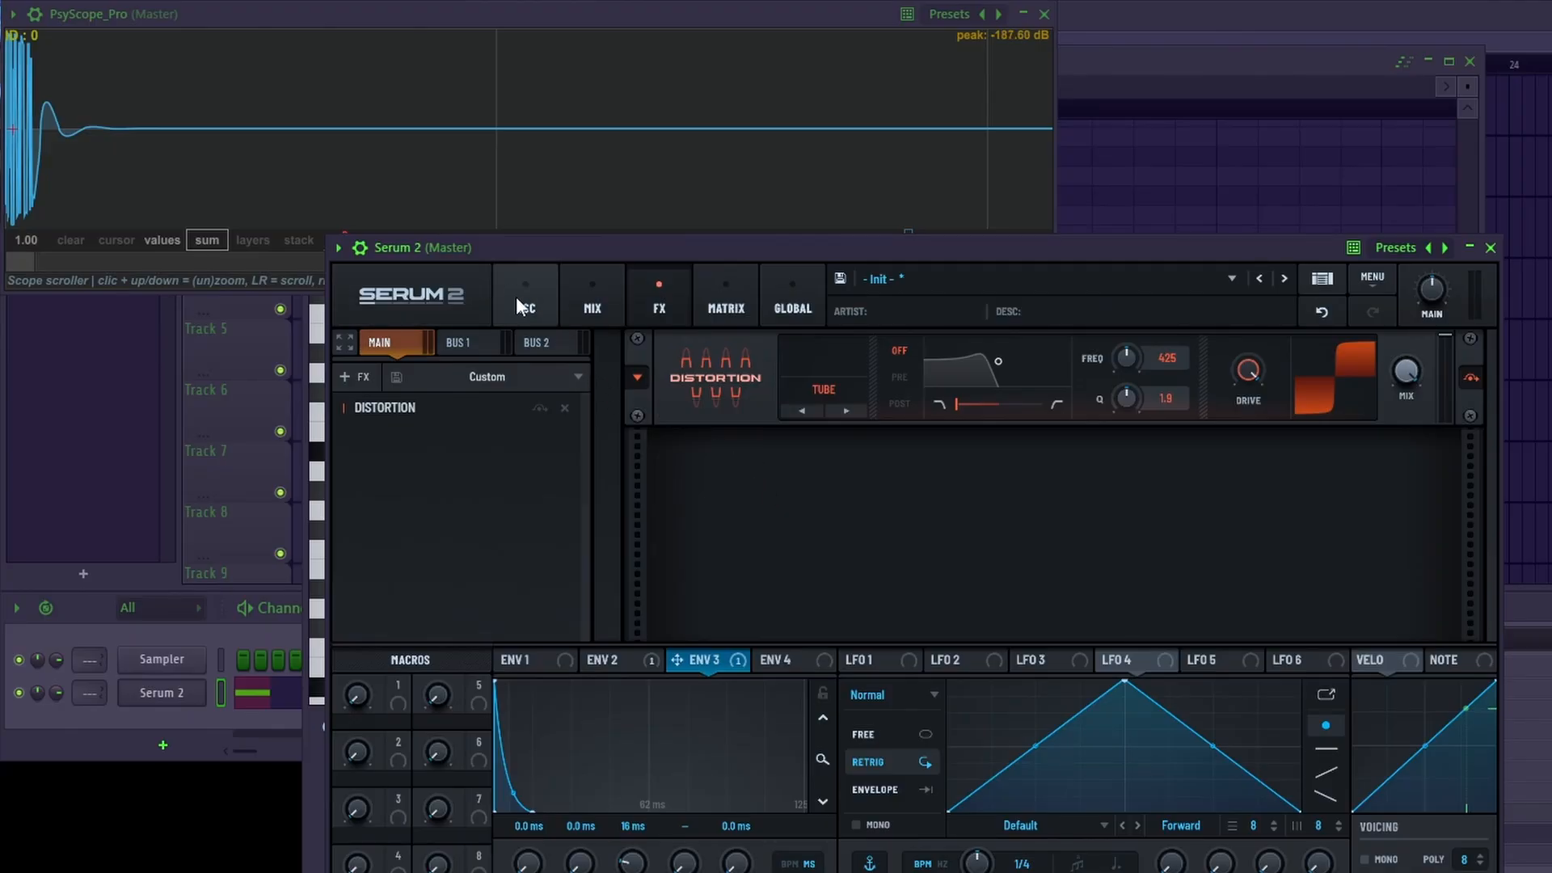
Step: Adjust Filter 1's cutoff and fine-tune Env 3's decay on the oscillator page while auditioning the note on the oscilloscope
left_click(522, 300)
left_click_drag(1074, 259, 979, 222)
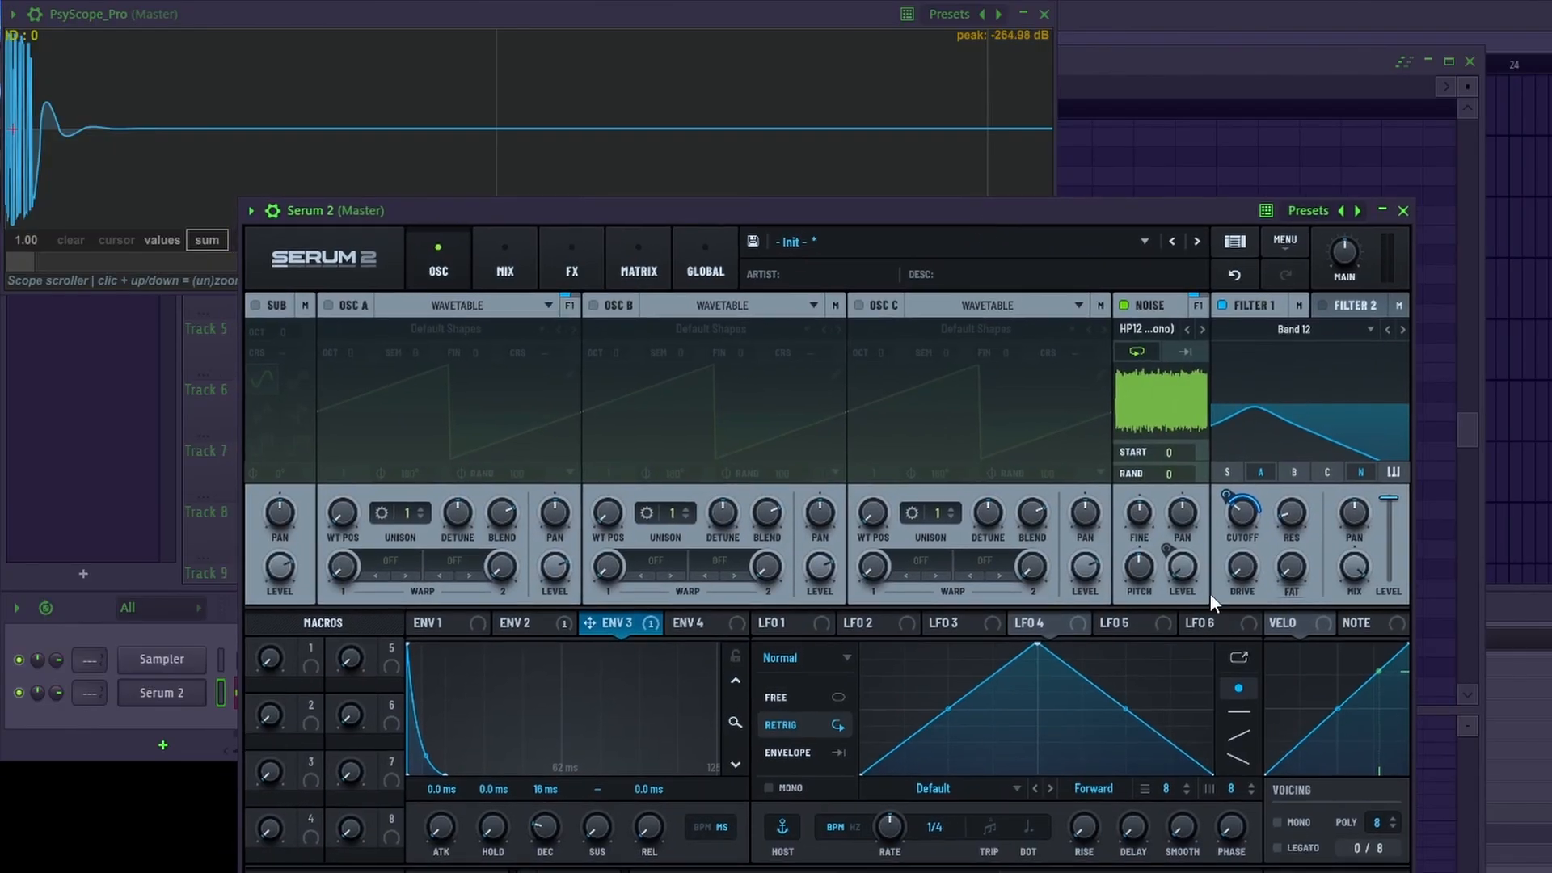
left_click_drag(1237, 517, 1245, 546)
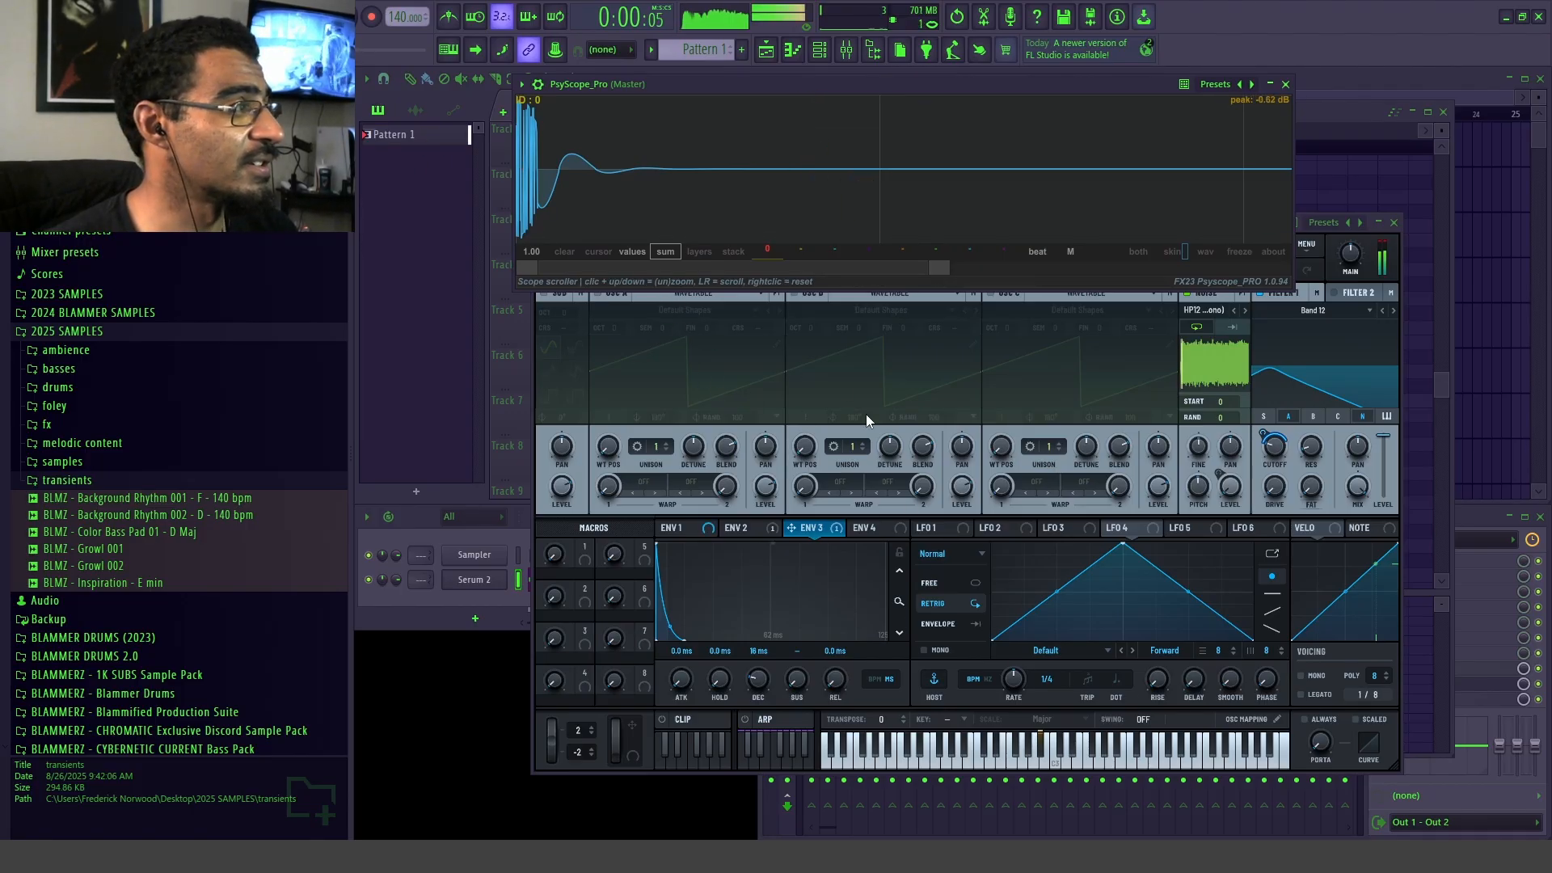
key("space")
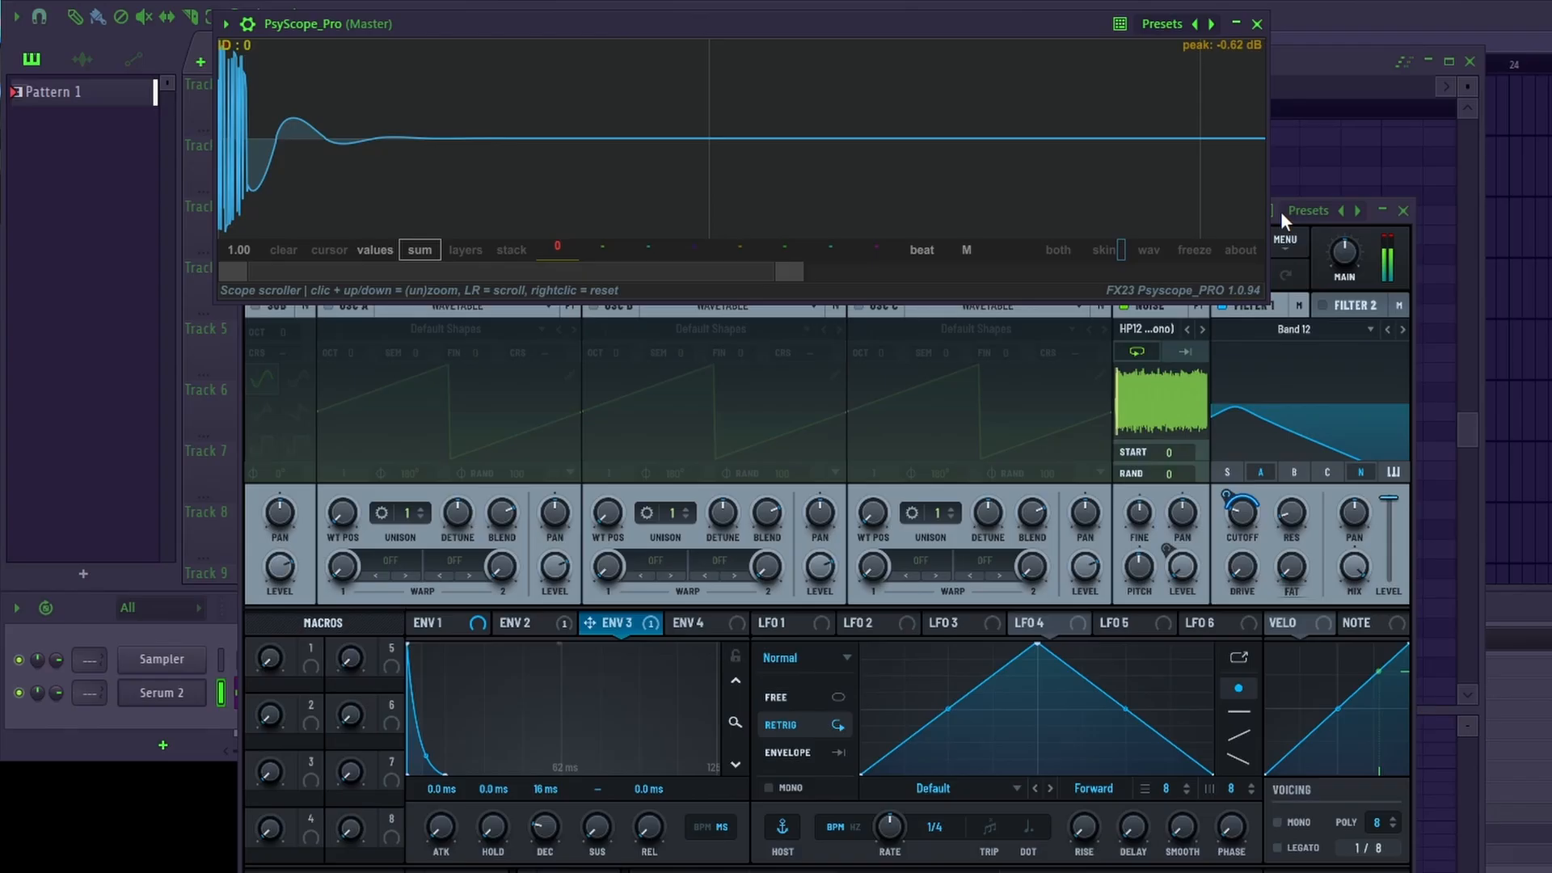
left_click(1281, 214)
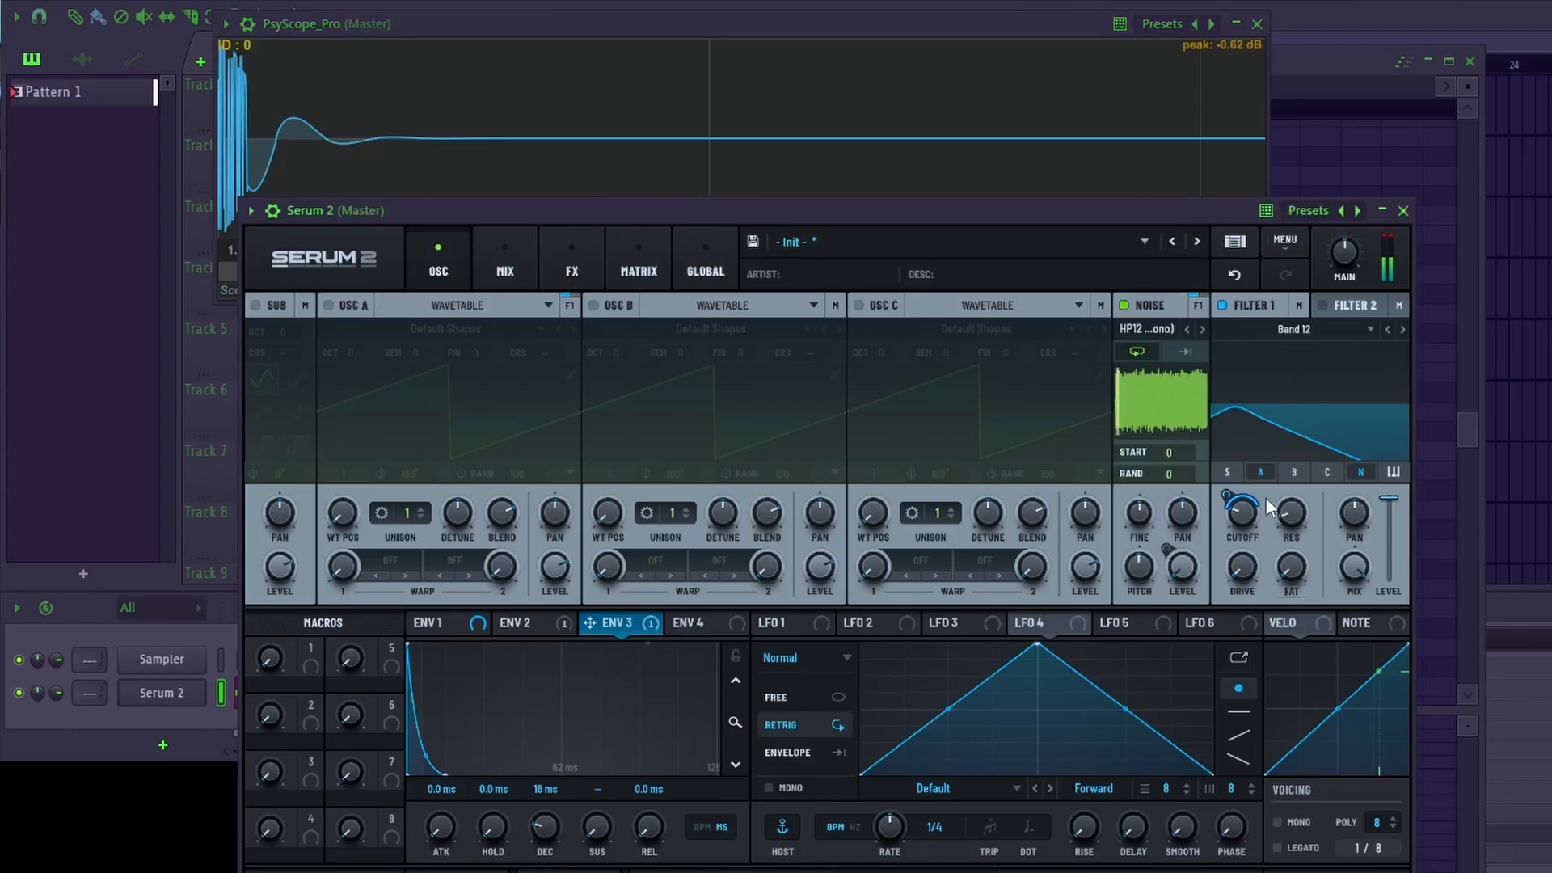
mouse_move(1245, 522)
left_mouse_down()
mouse_move(1250, 548)
mouse_move(1246, 523)
left_mouse_up()
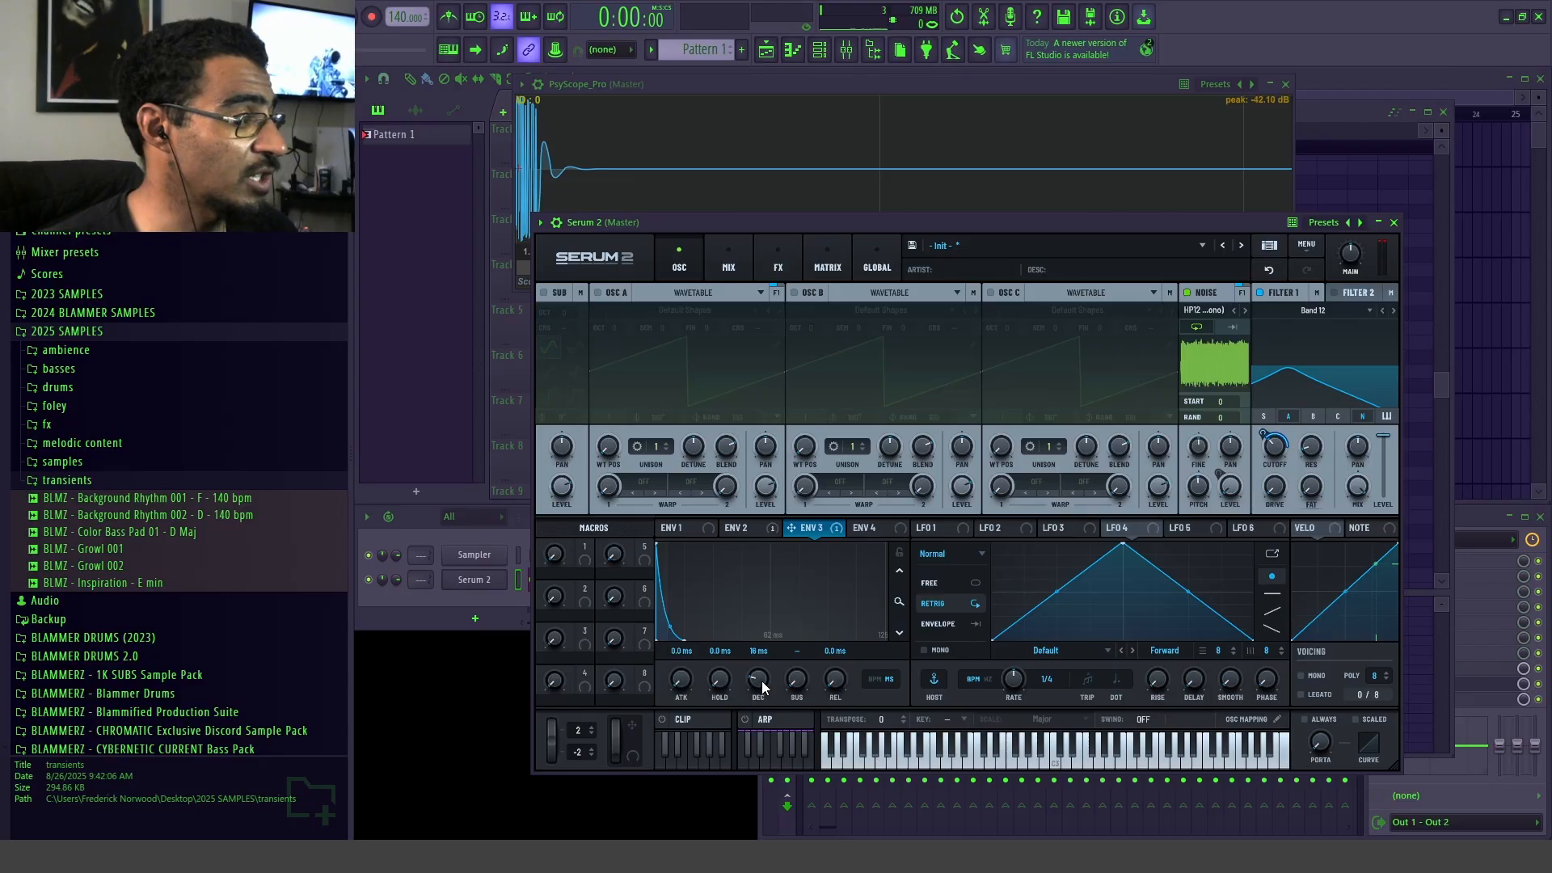
left_click_drag(763, 688, 756, 679)
key("space")
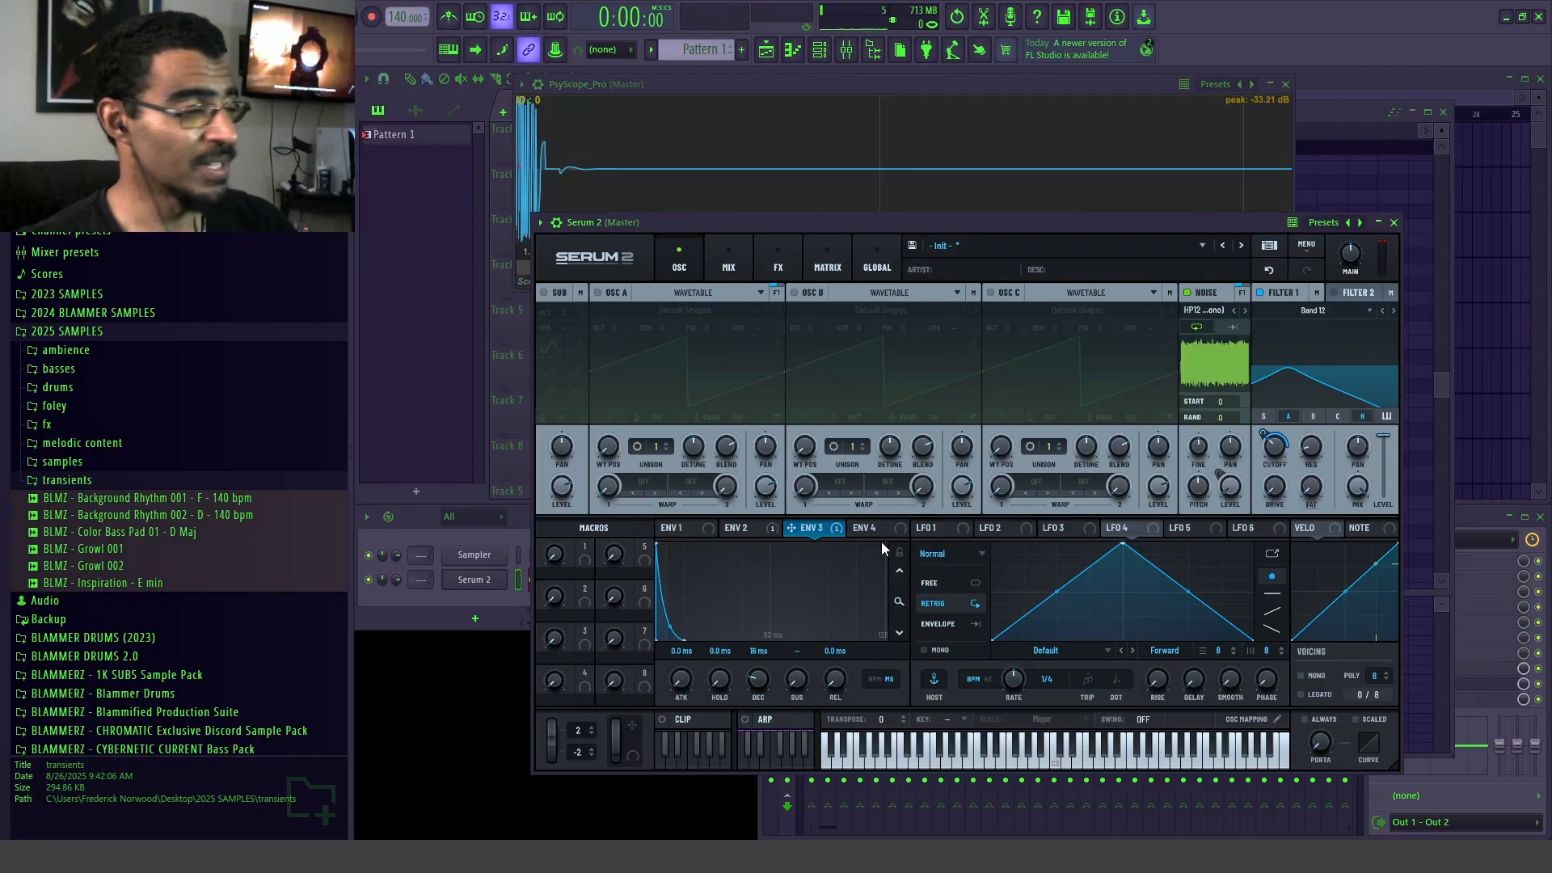
Step: Place Pattern 1 on Track 1 of the playlist and consolidate its selected one-bar range into a 24-bit stereo WAV clip
left_click(1329, 89)
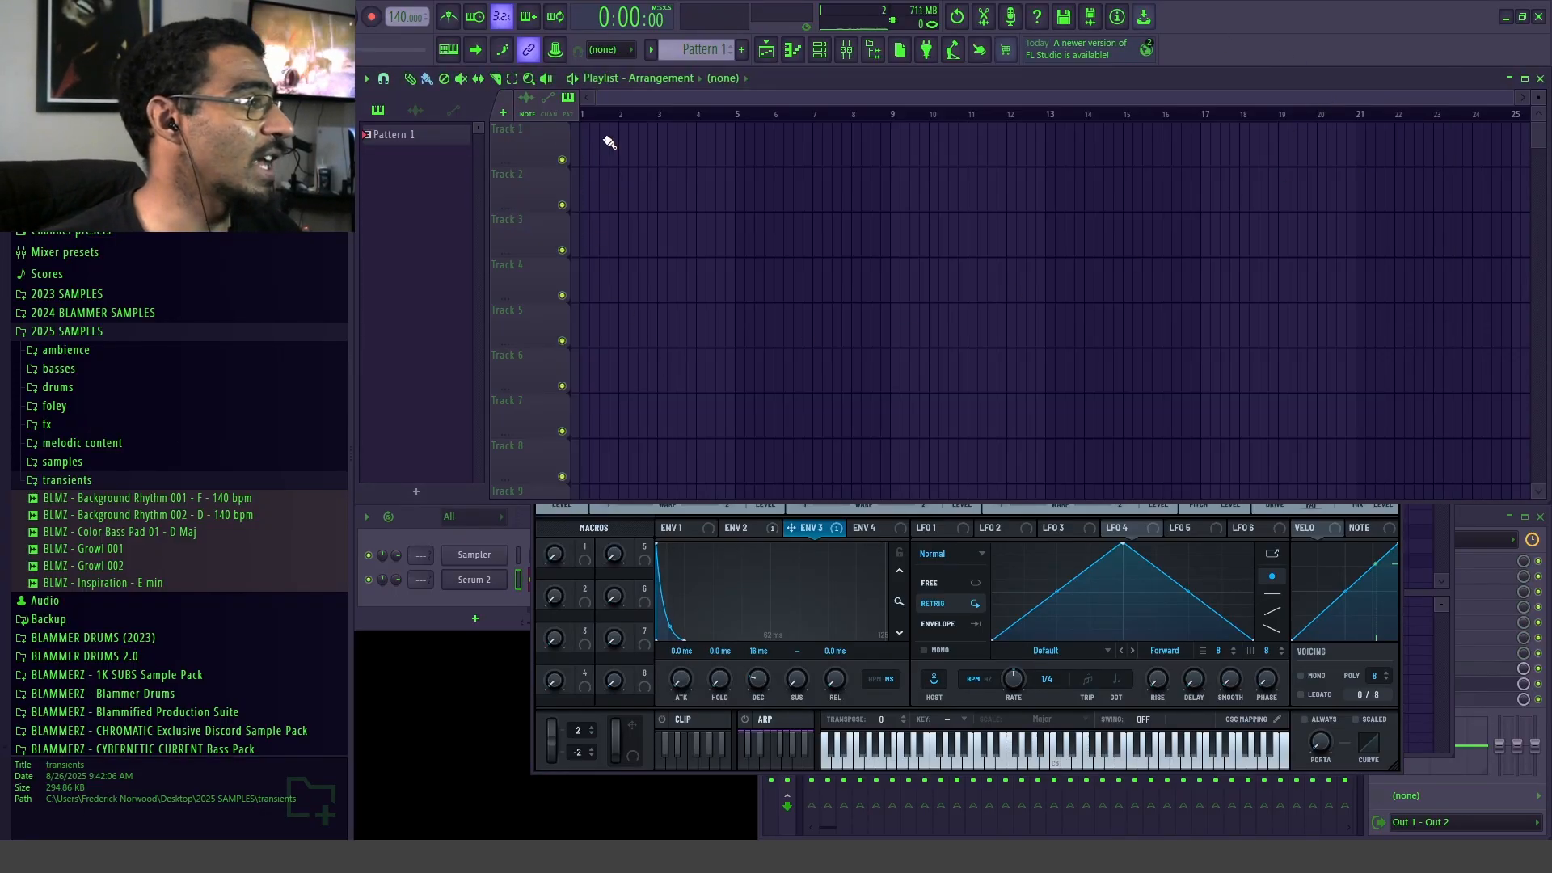
left_click_drag(324, 68, 722, 106)
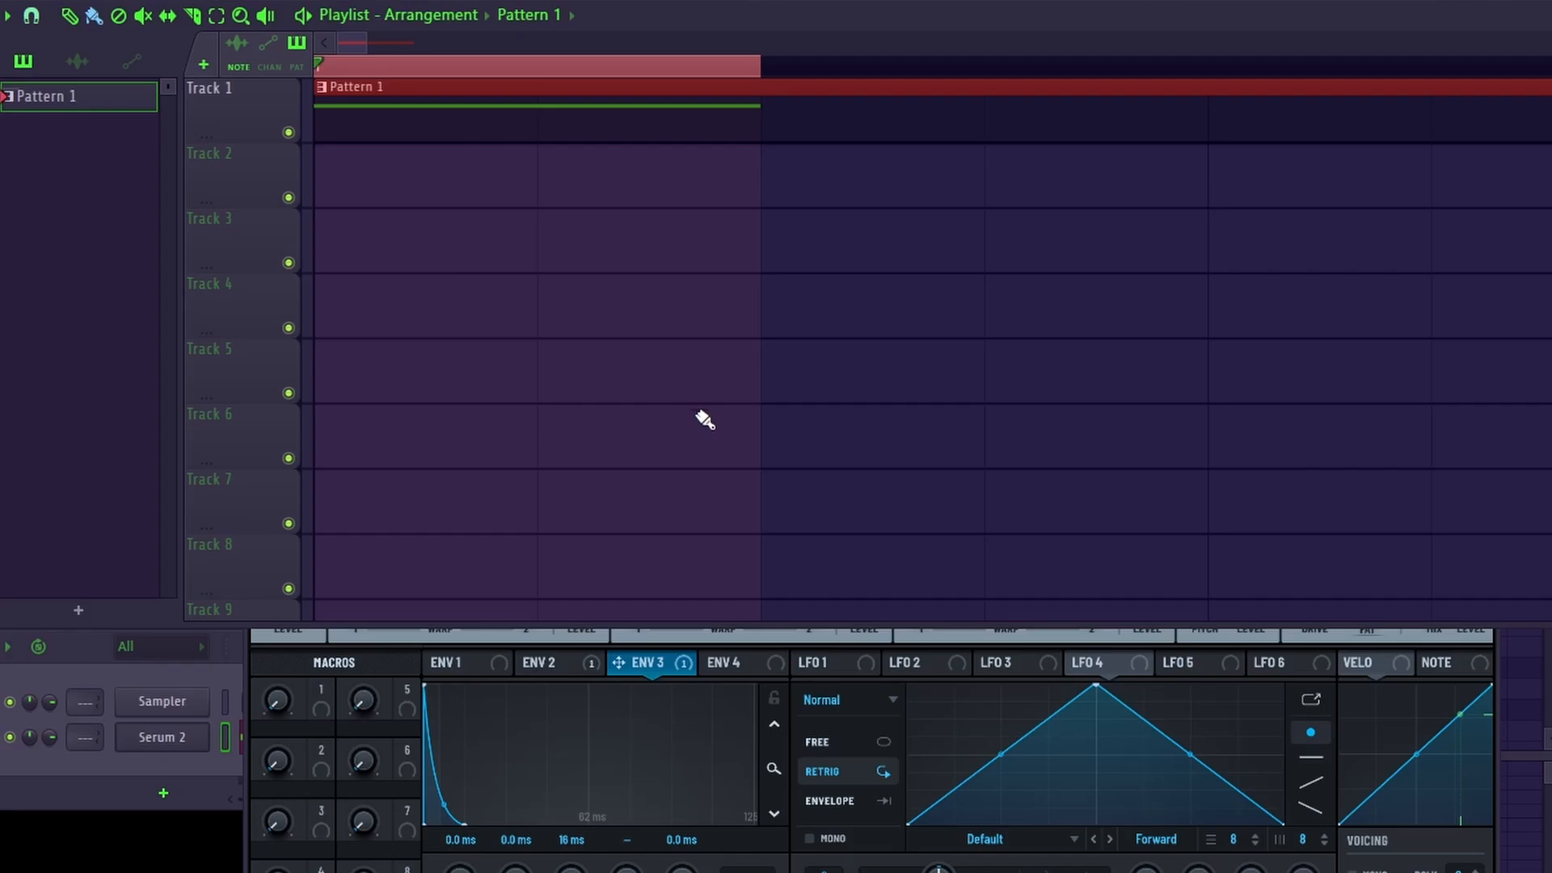
key("ctrl+alt+c")
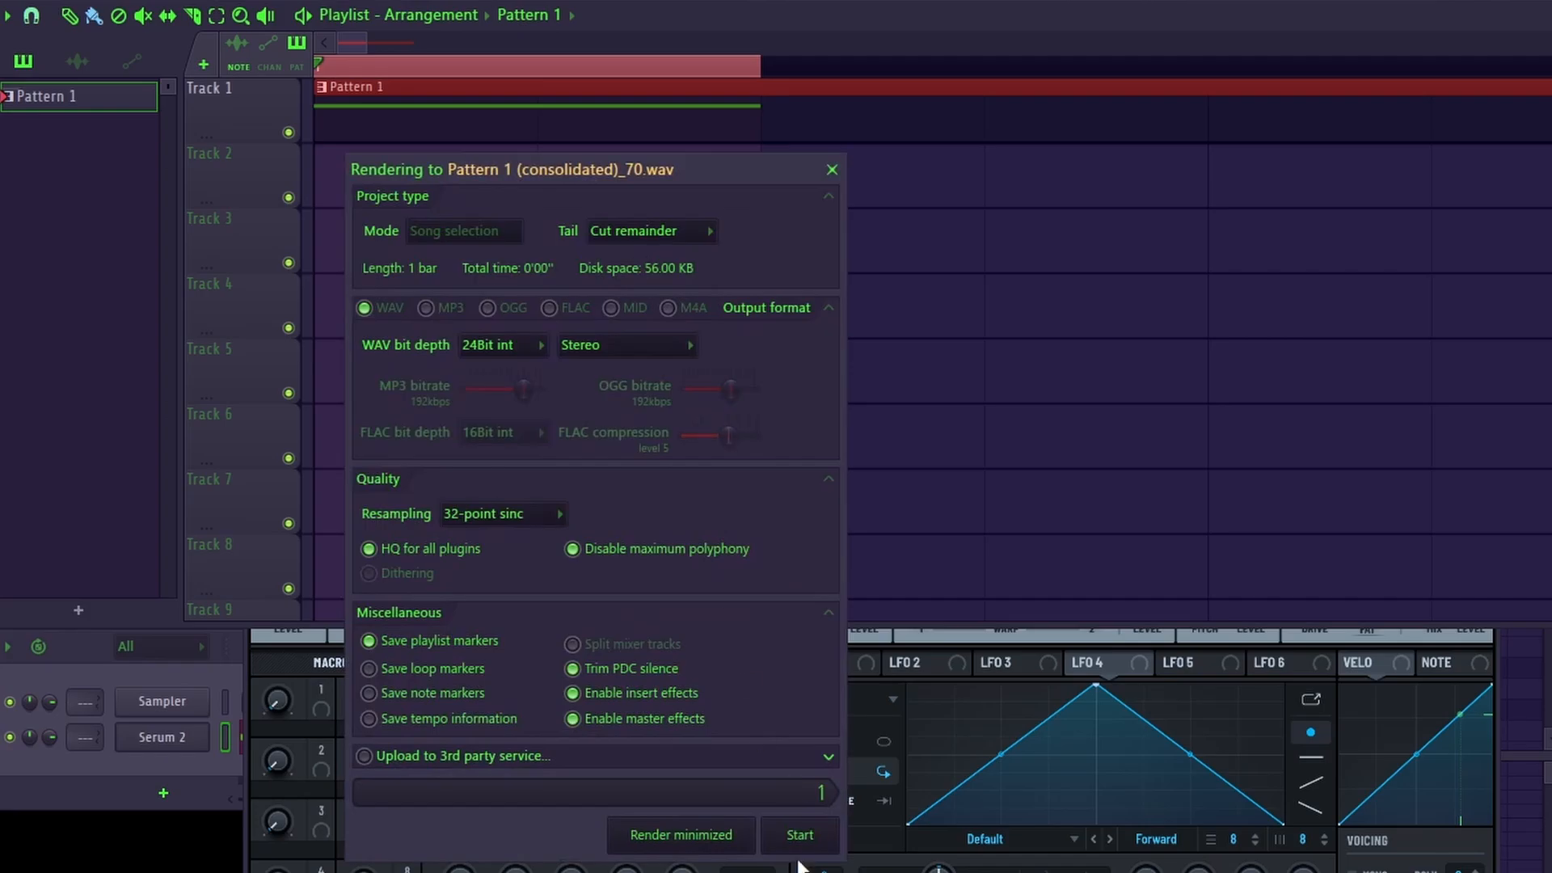
left_click(801, 836)
left_click(1489, 26)
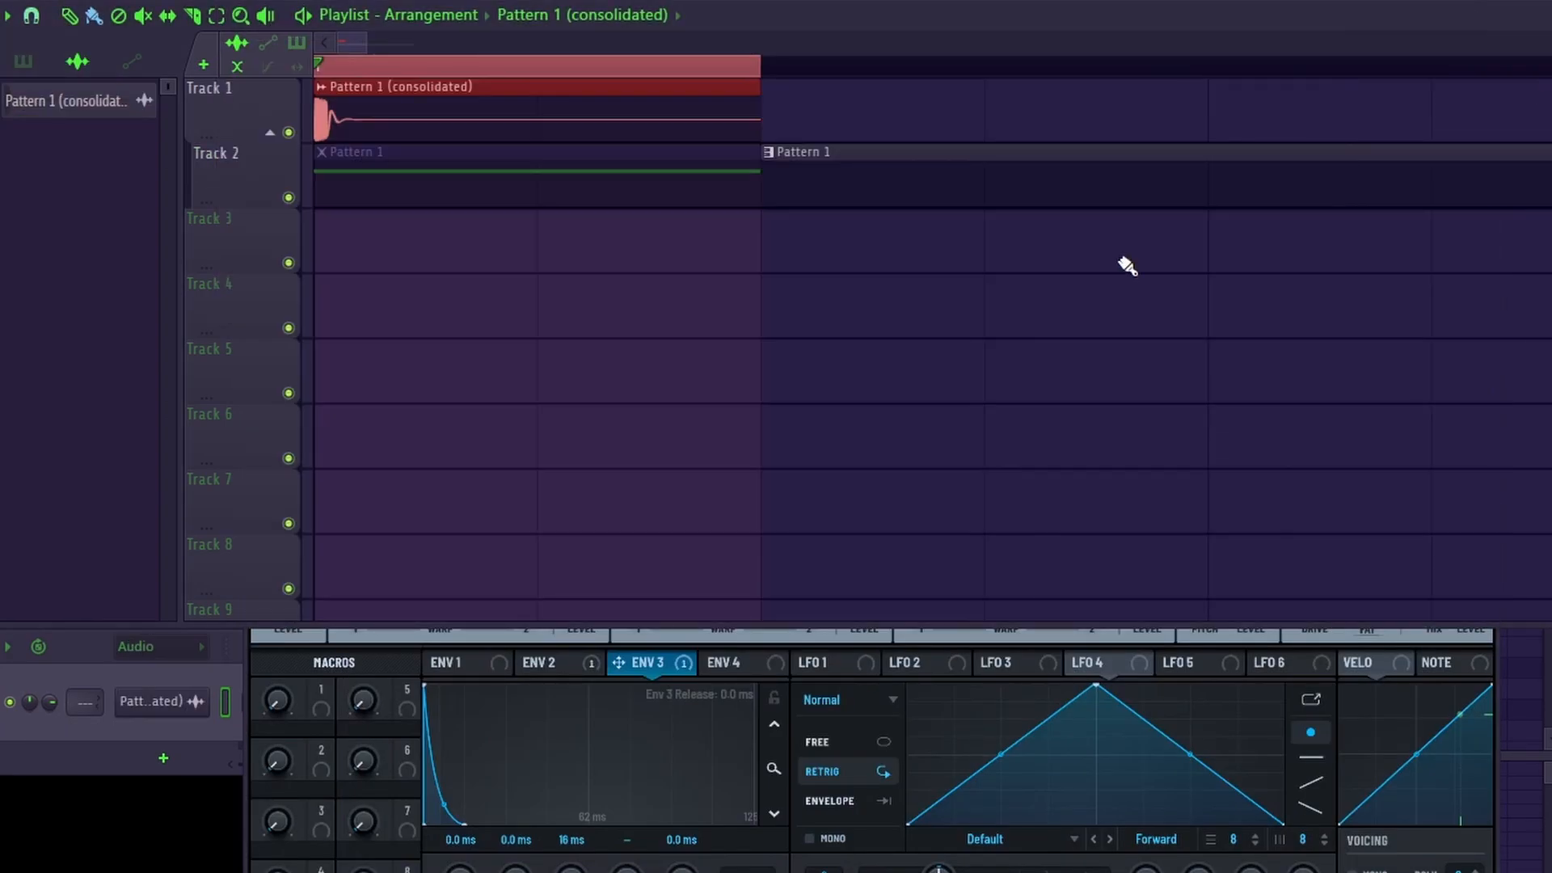
Step: Move the consolidated transient clip to Track 6, preview snare samples and place the MILLIONS snare at the start of Track 4
left_click_drag(443, 110, 479, 452)
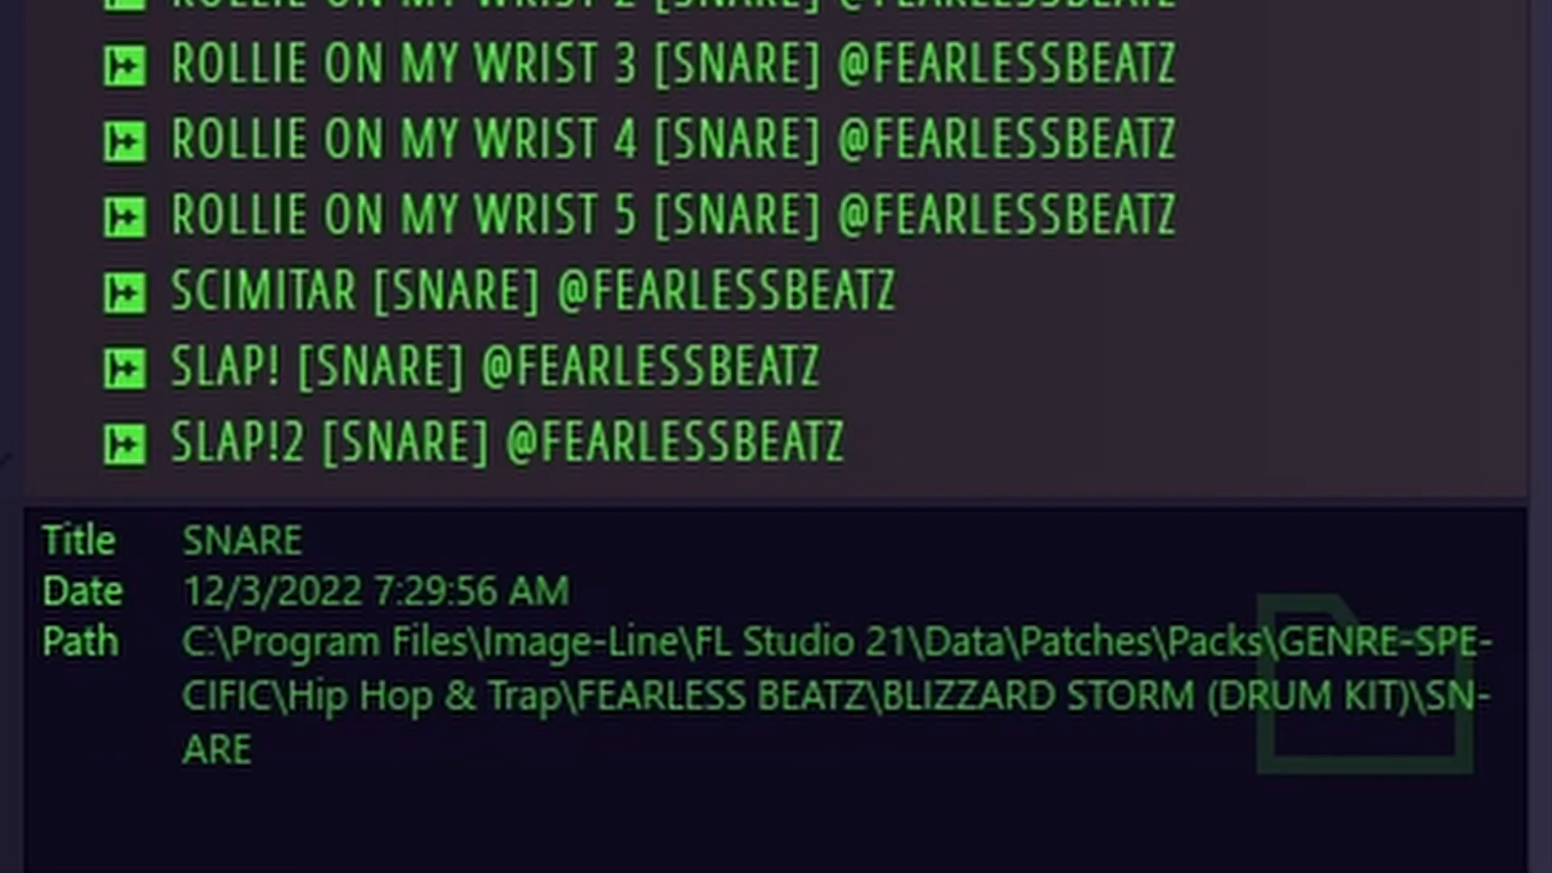
key("Down")
key("Down")
key("Down")
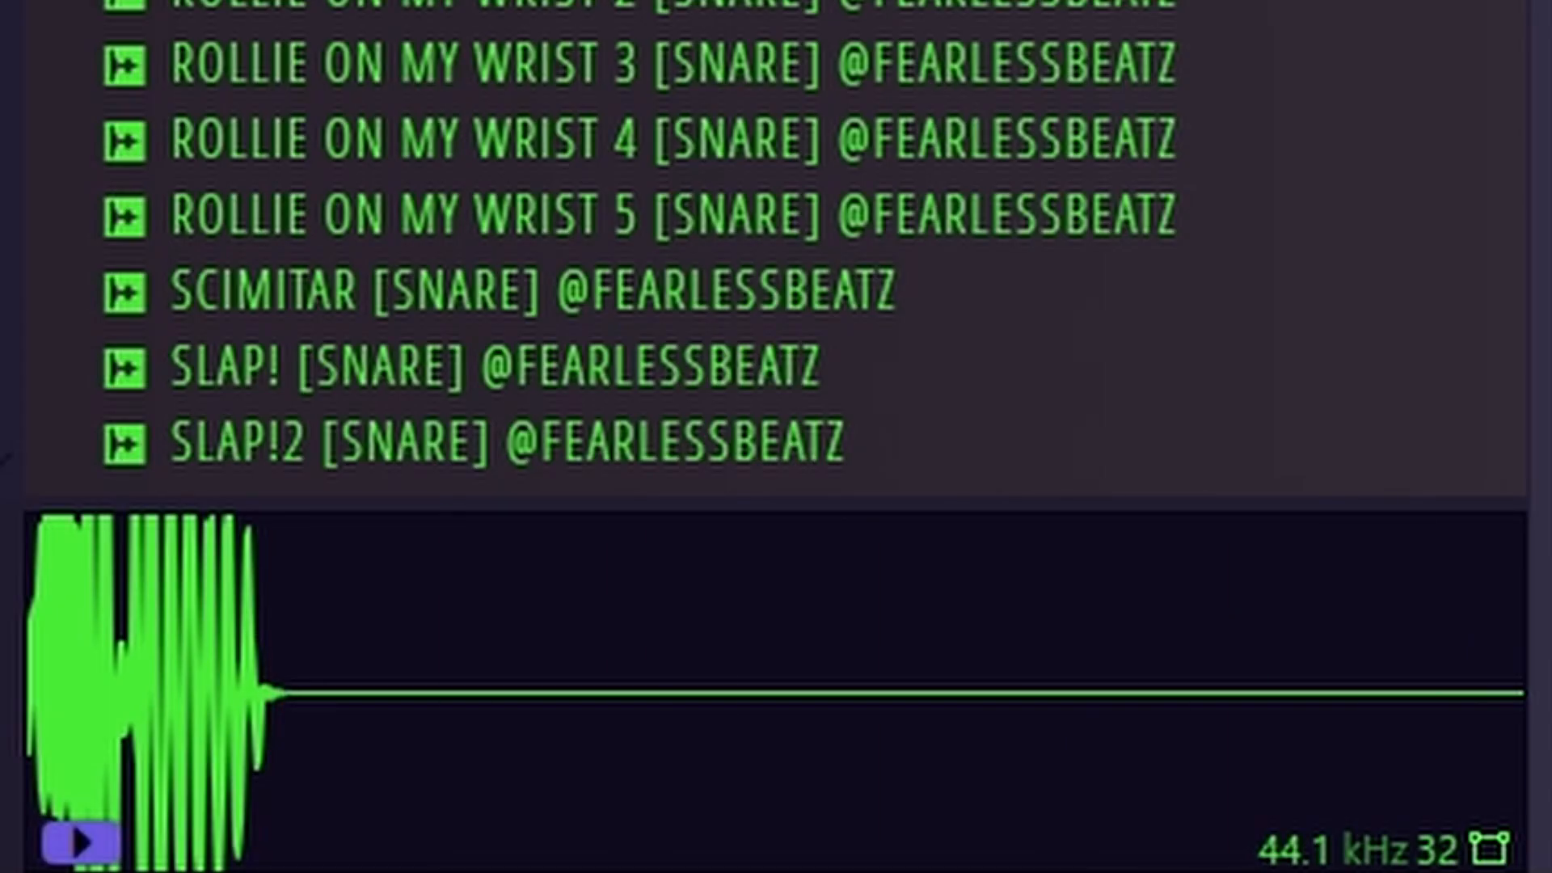
key("Down")
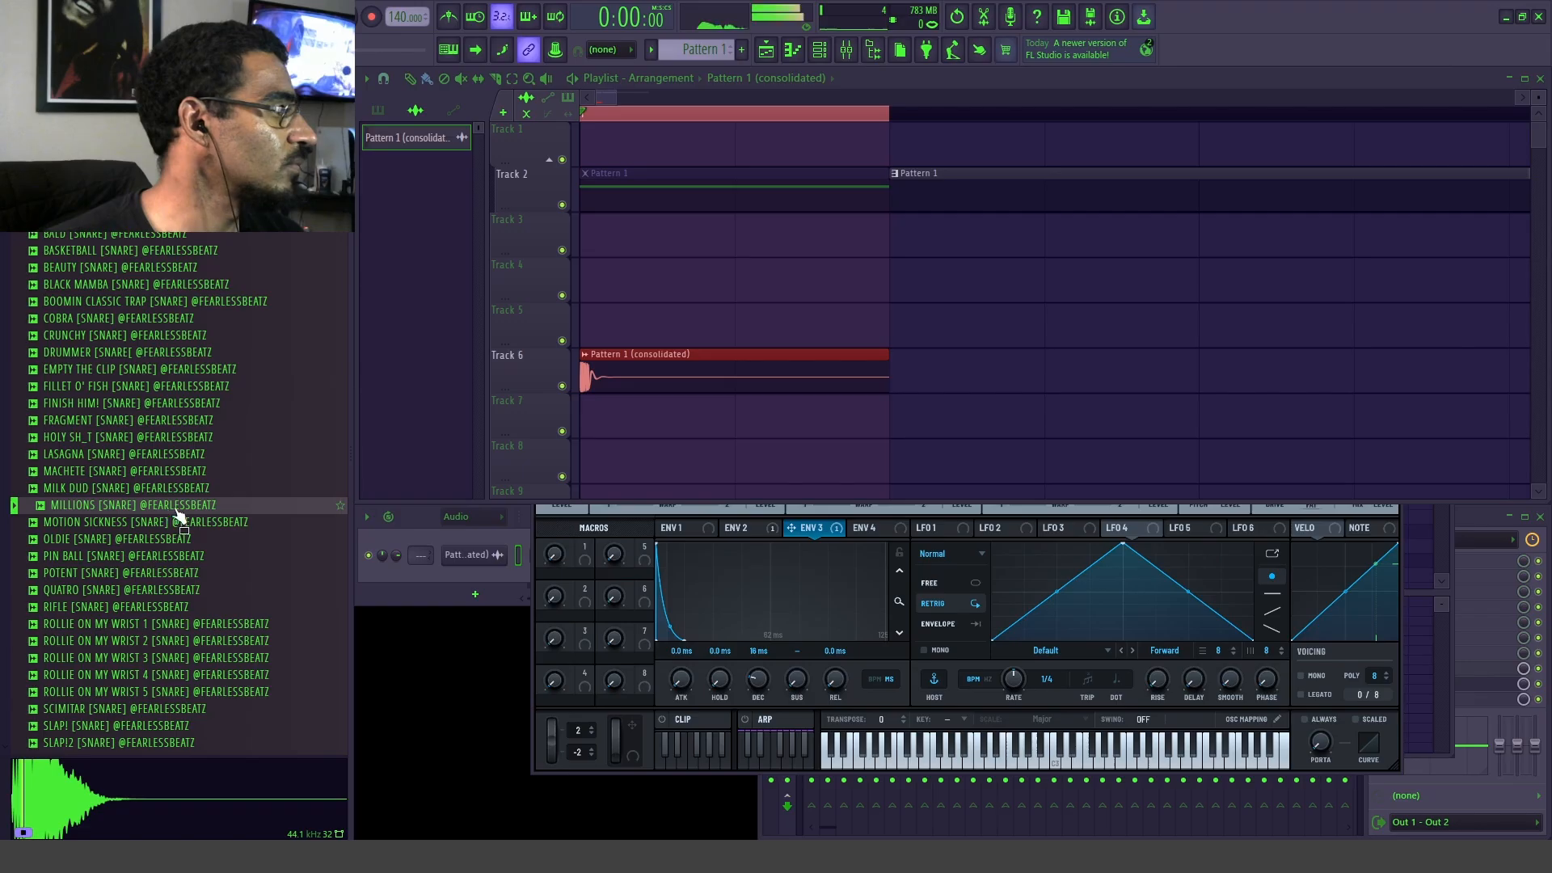
left_click_drag(129, 505, 722, 275)
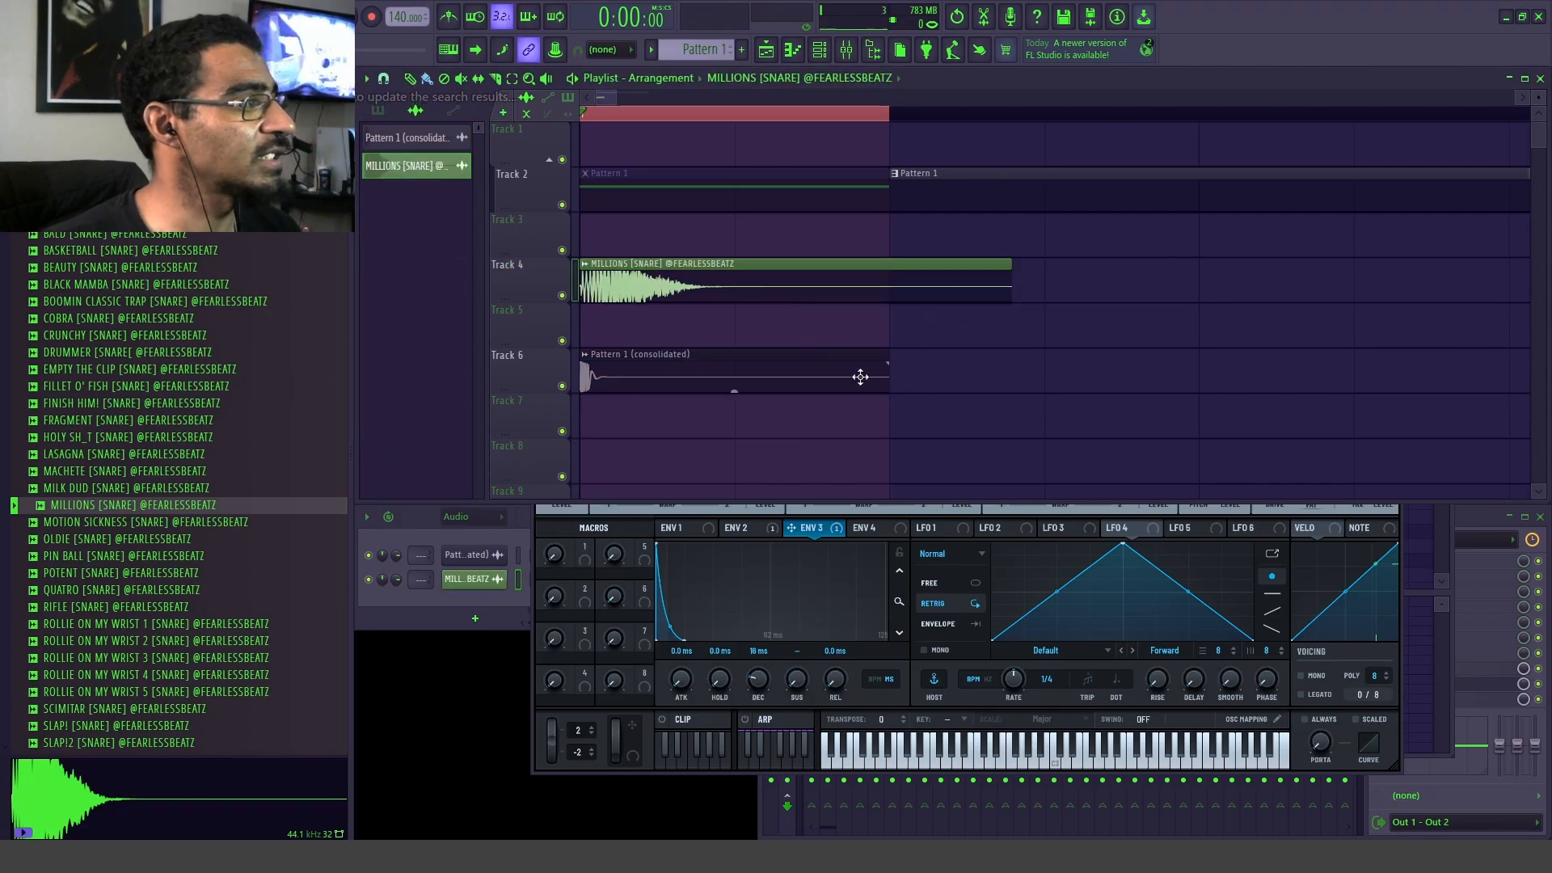
Step: Compare the snare with and without the transient by toggling Track 6's mute during playback
key("space")
left_click(562, 385)
key("space")
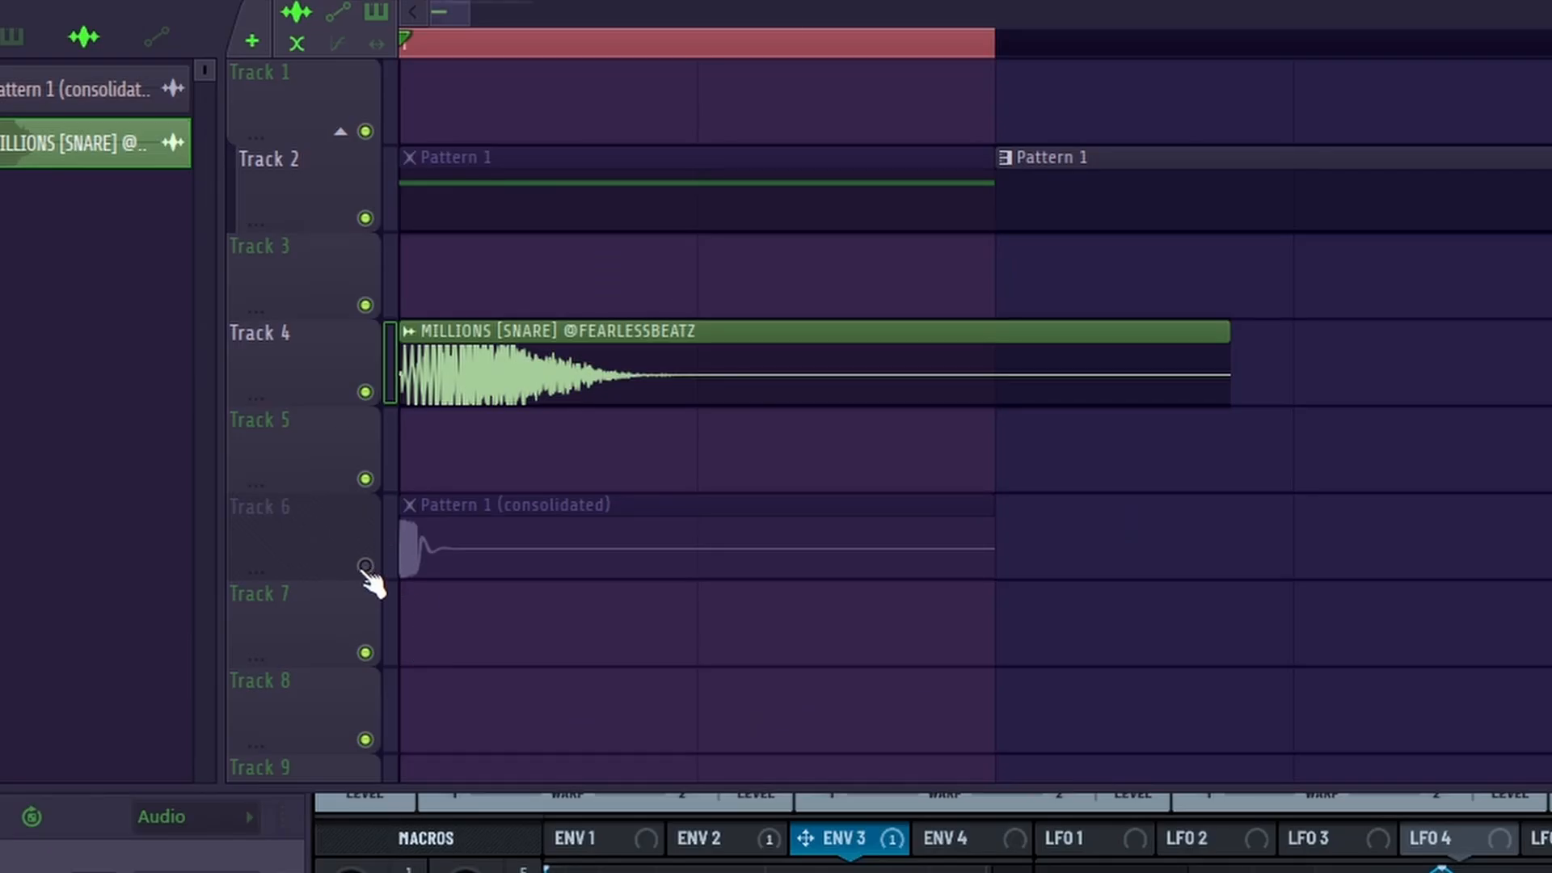
left_click(365, 566)
key("space")
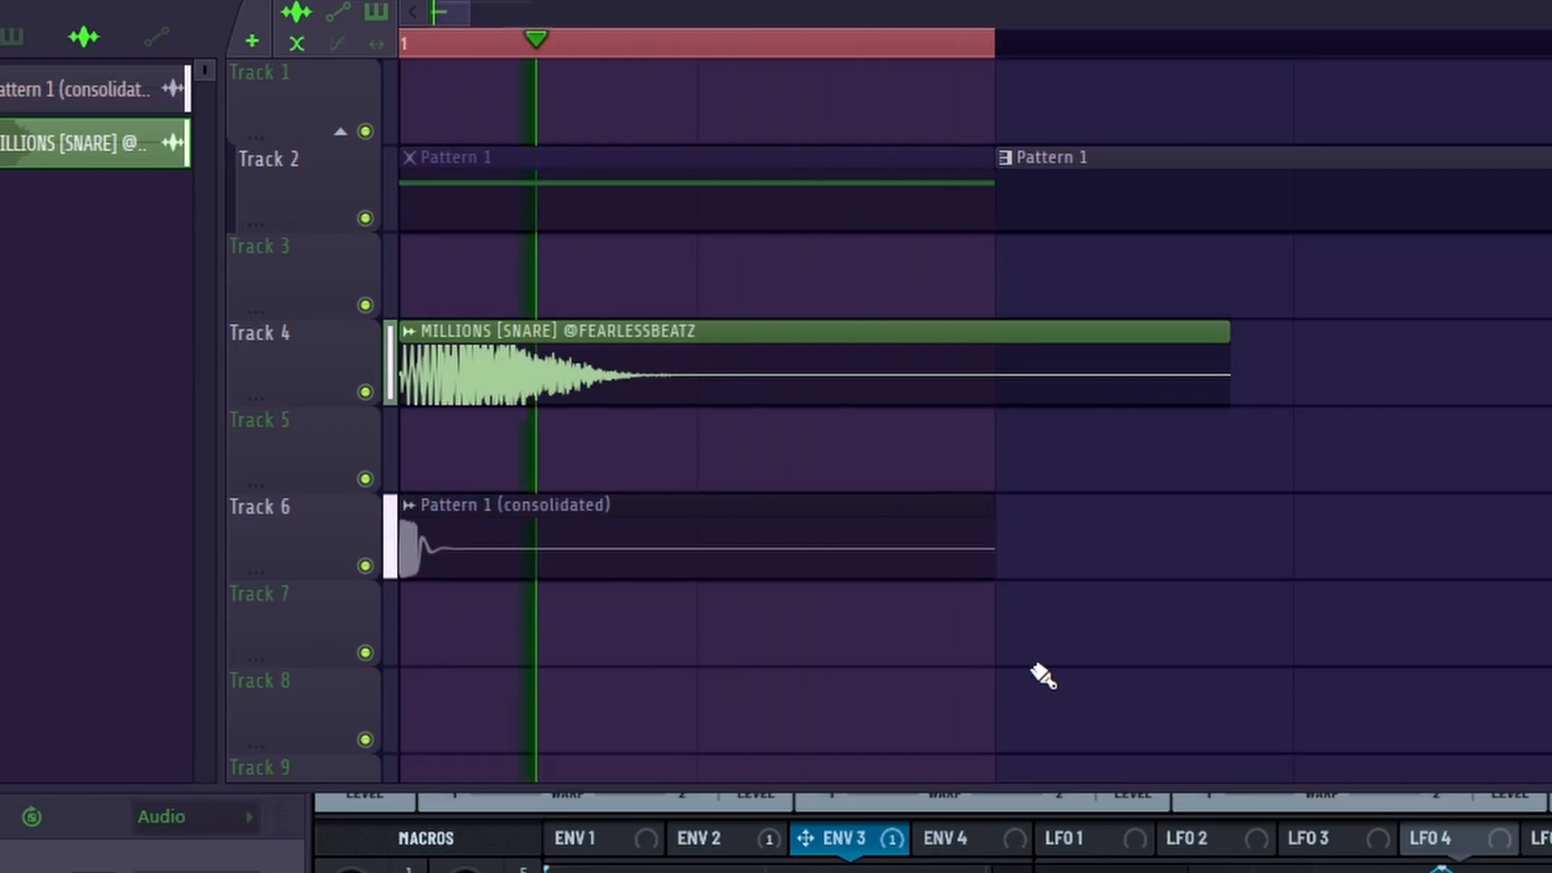
key("space")
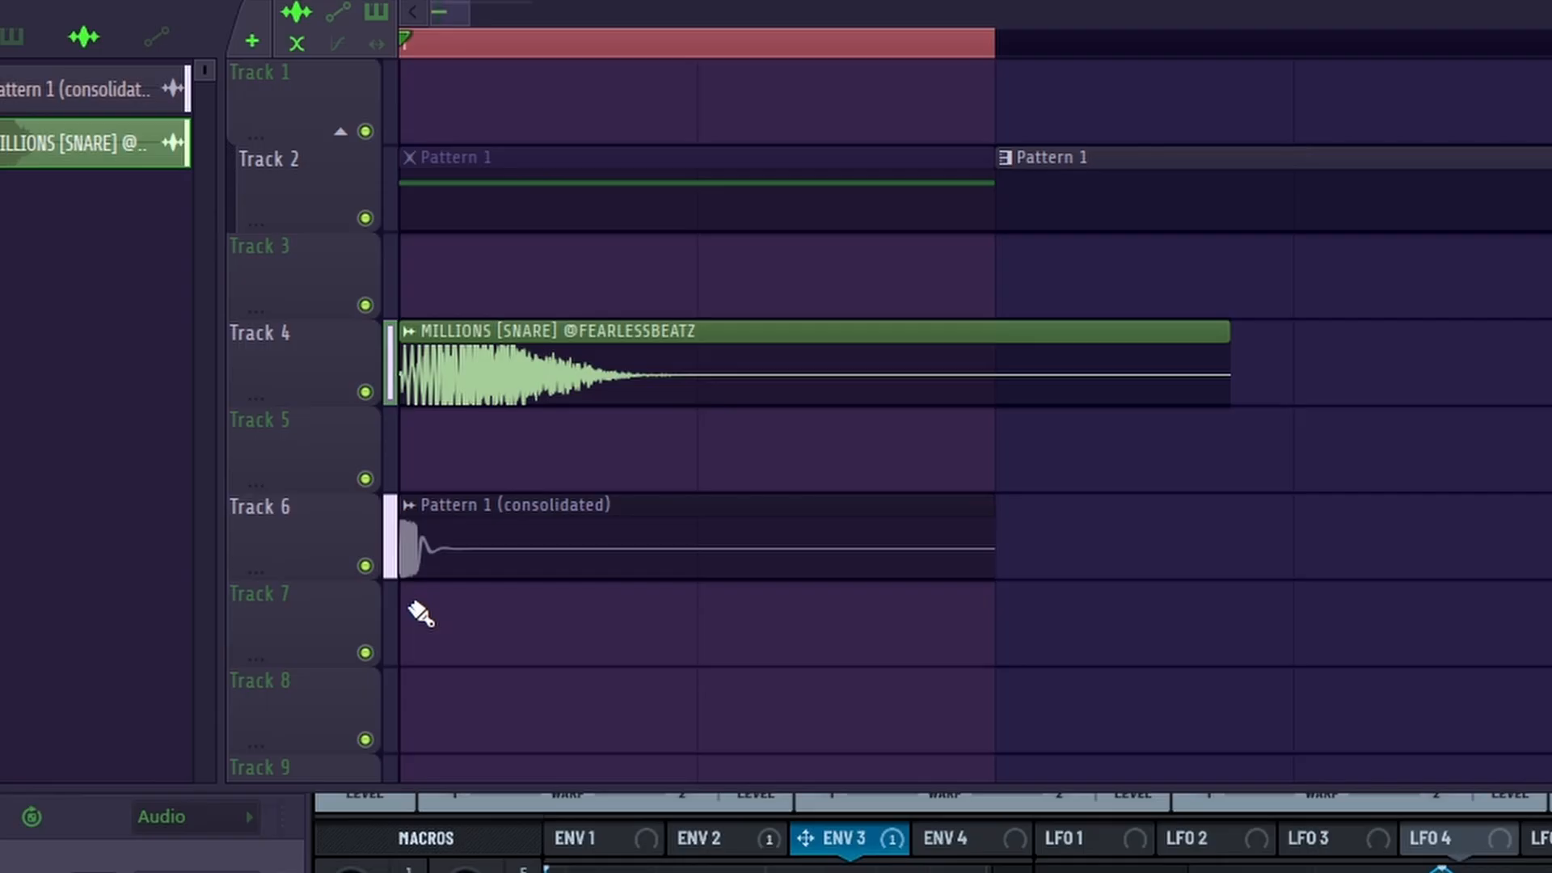
left_click(366, 566)
key("space")
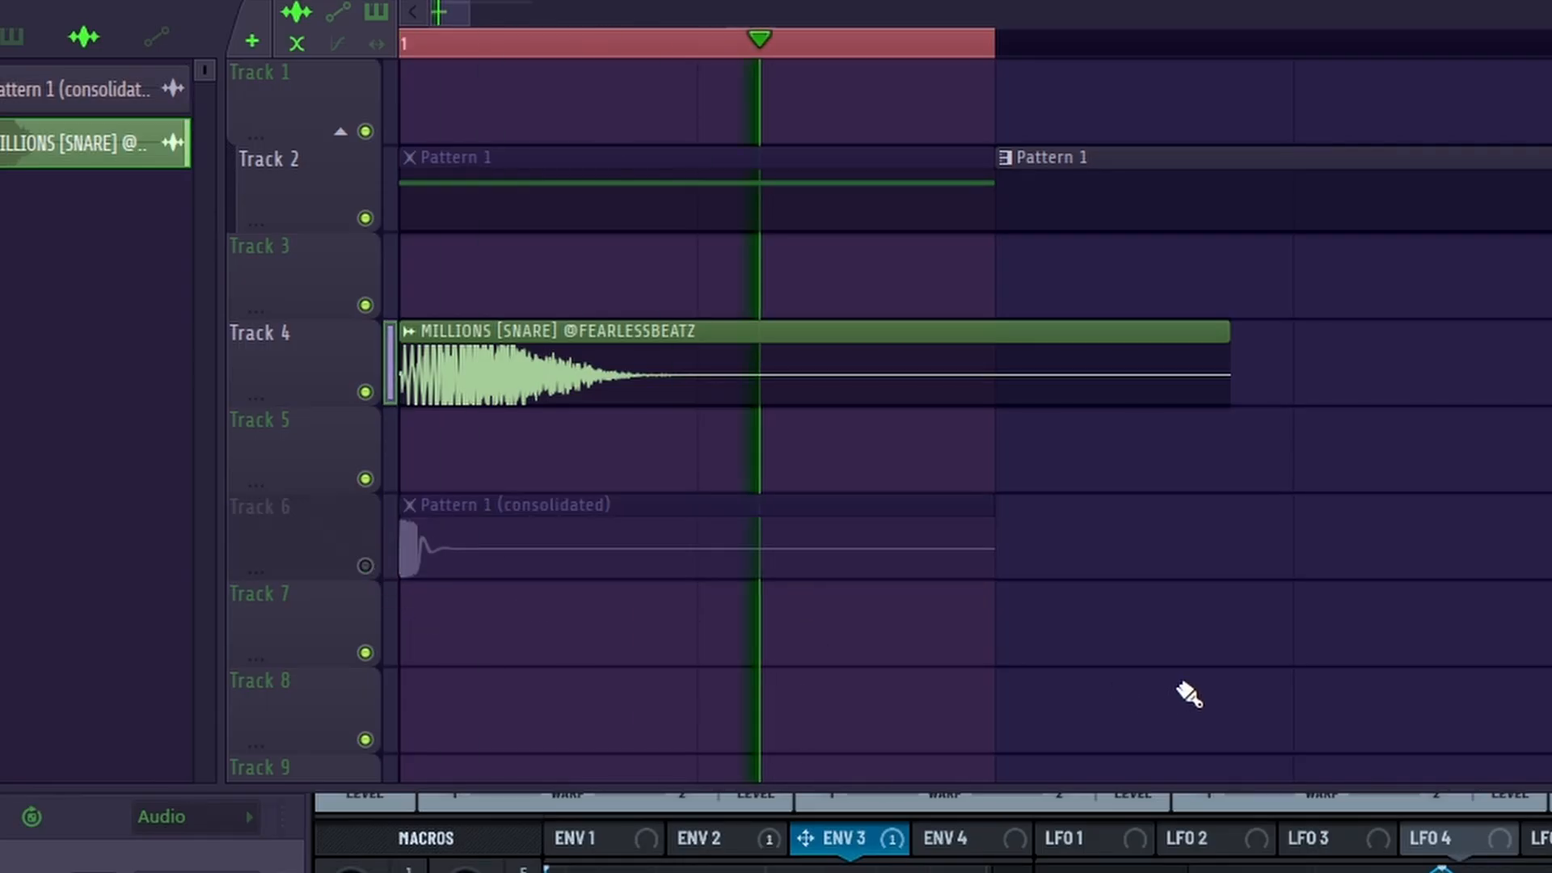
left_click(365, 566)
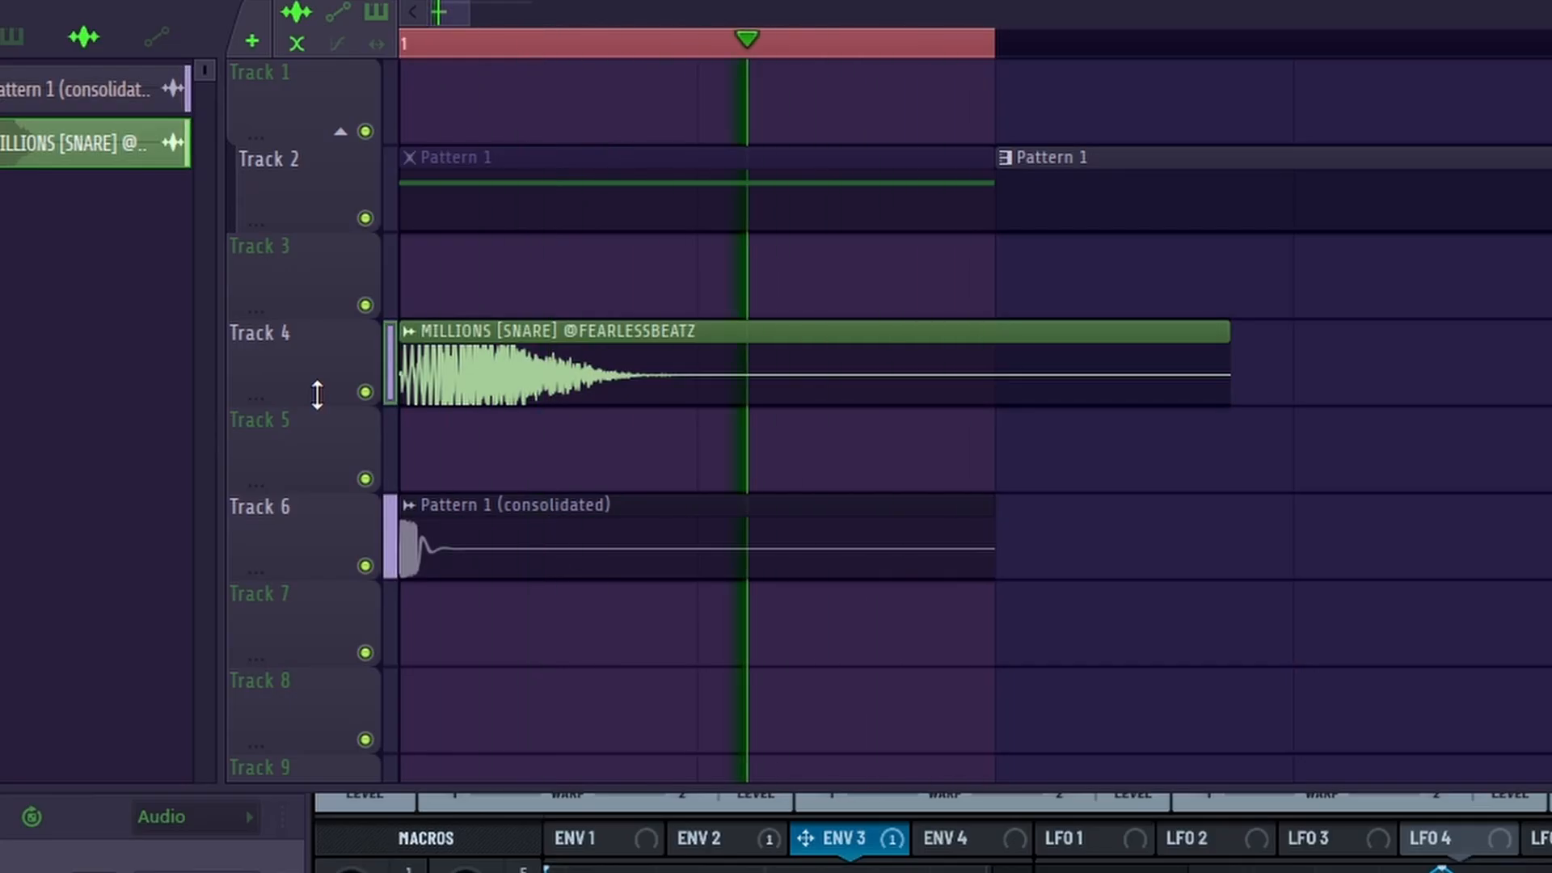
Step: Add a short fade-in to the MILLIONS snare clip and audition it layered with the transient
key("space")
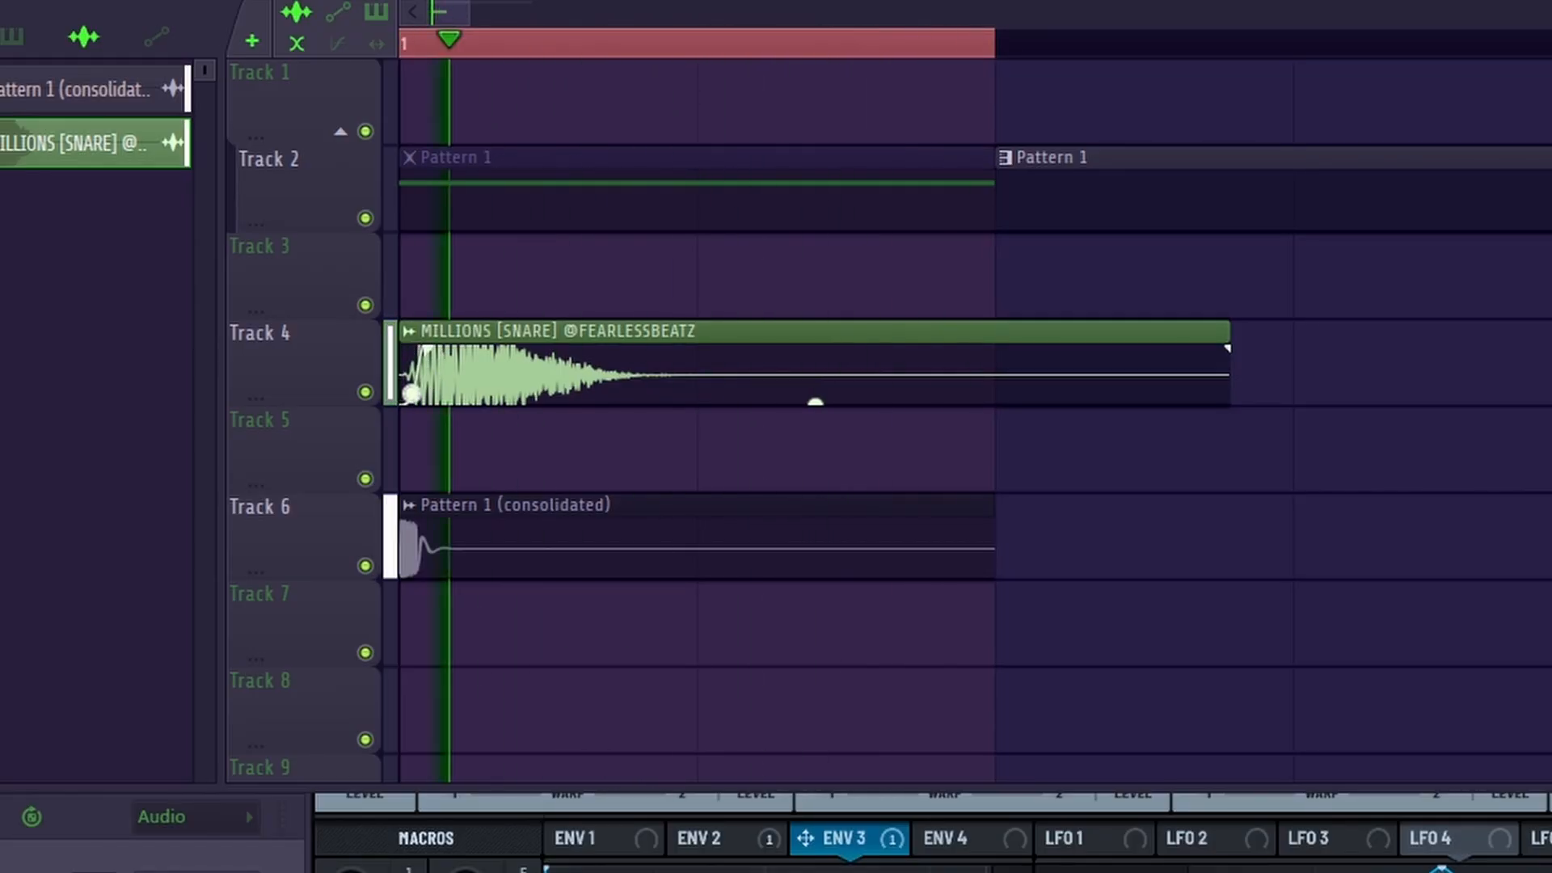
key("space")
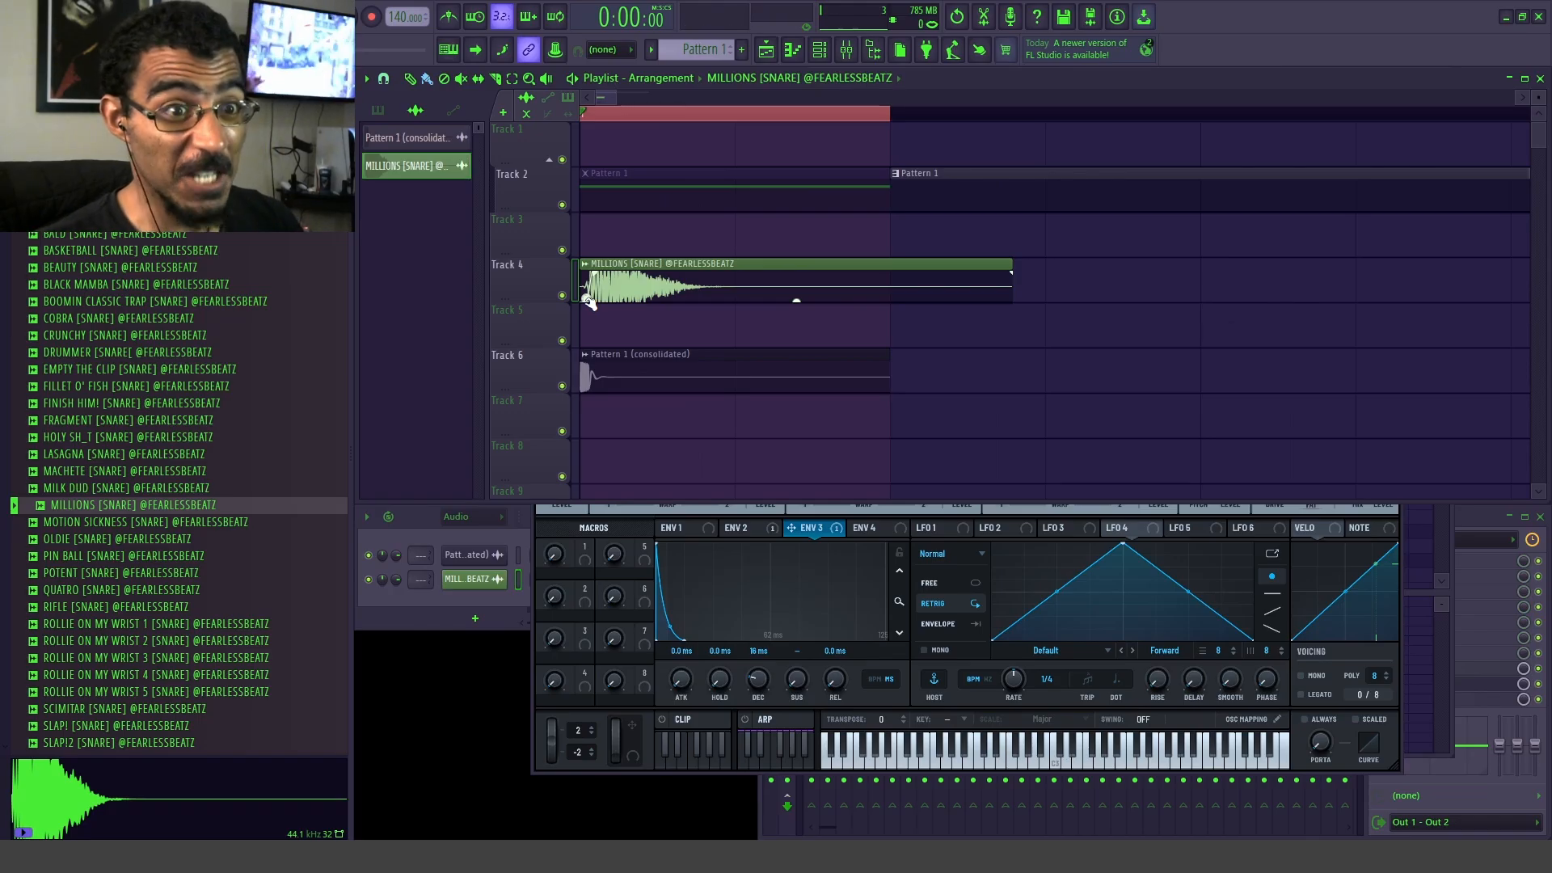
key("space")
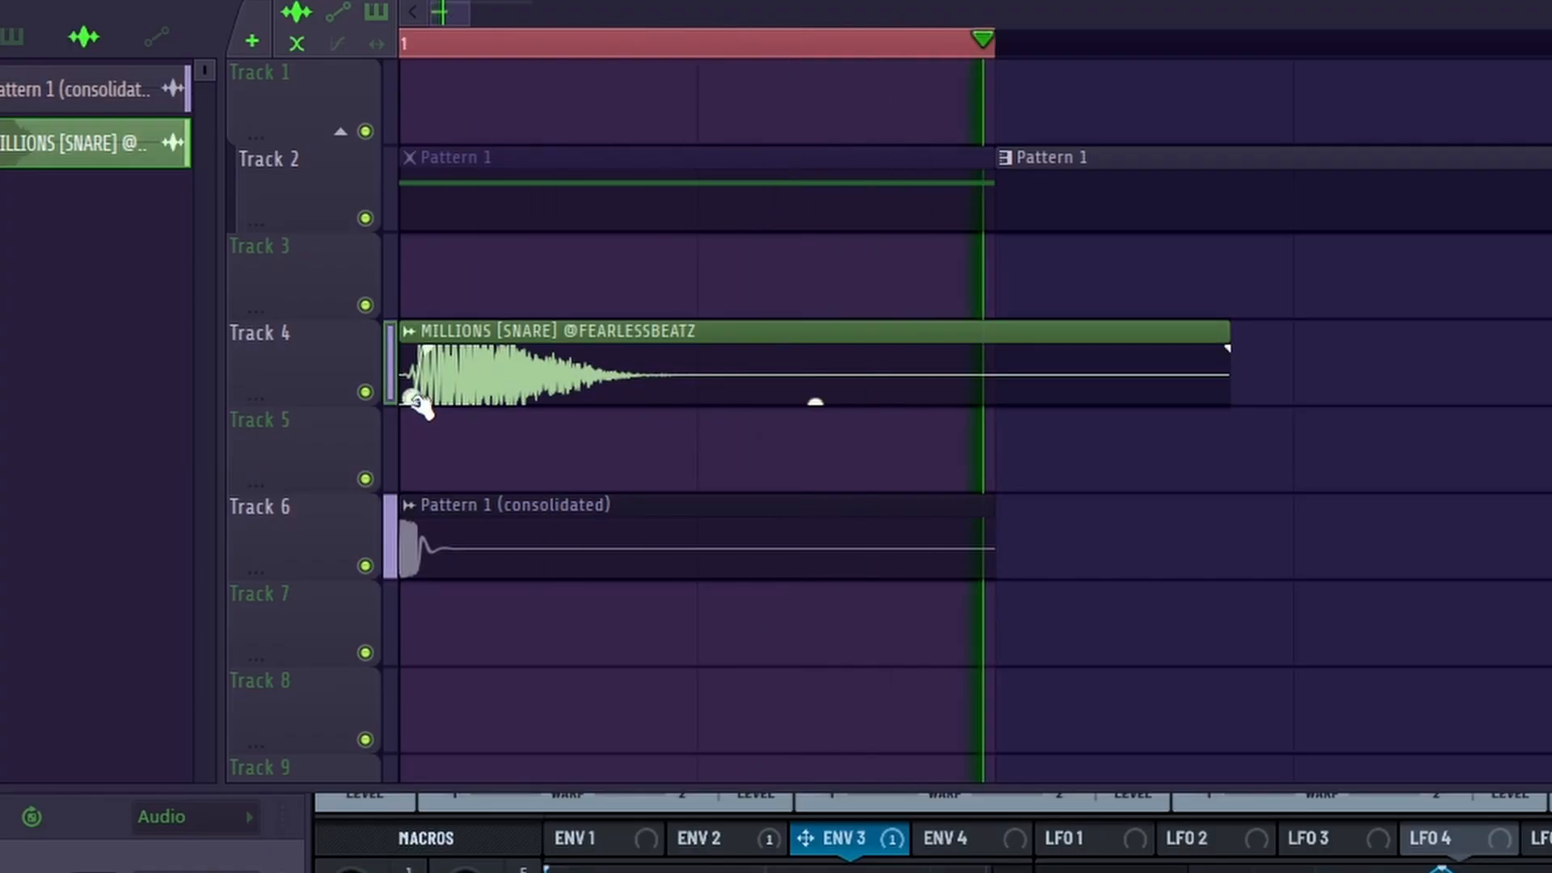
key("space")
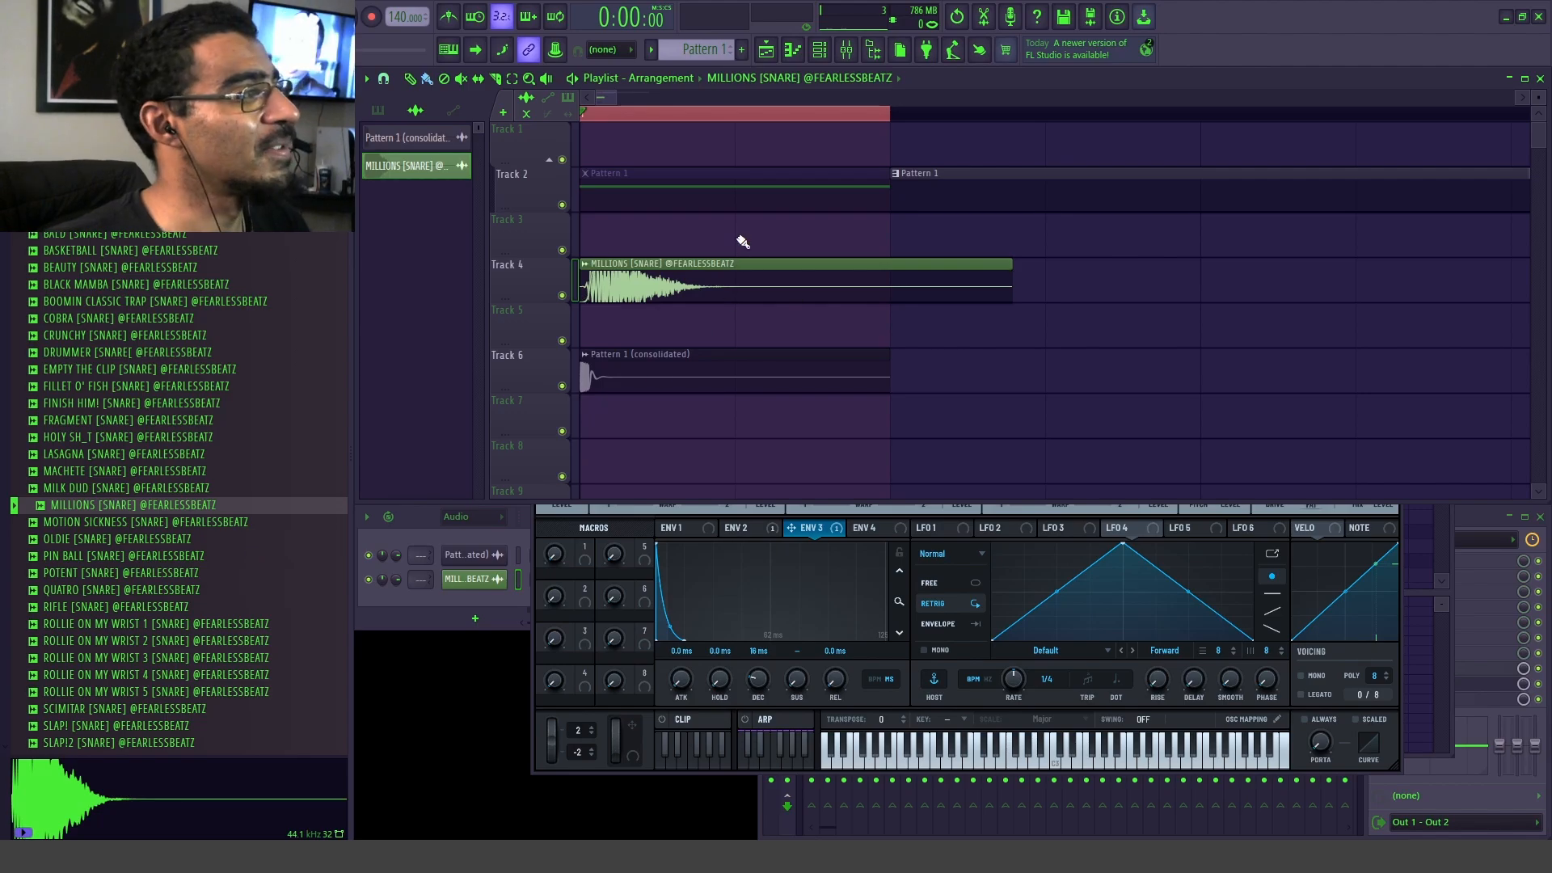
Step: Delete the snare clip from Track 4, browse the kick samples and place the LUCKY kick at the start of Track 5
right_click(728, 282)
scroll(122, 485, "up", 9)
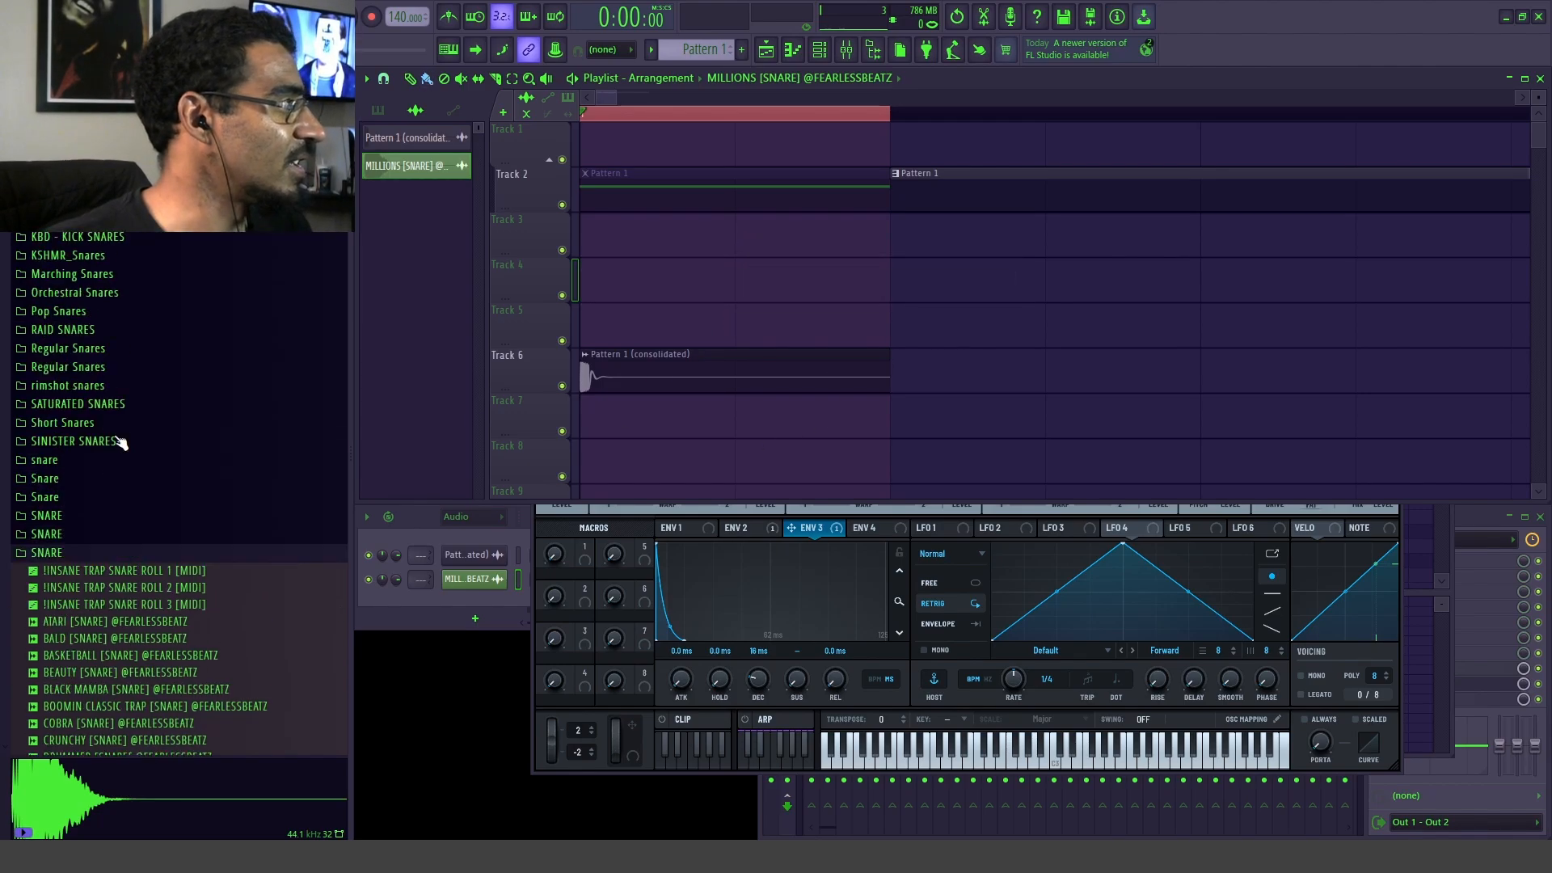
scroll(121, 542, "down", 3)
scroll(60, 333, "up", 2)
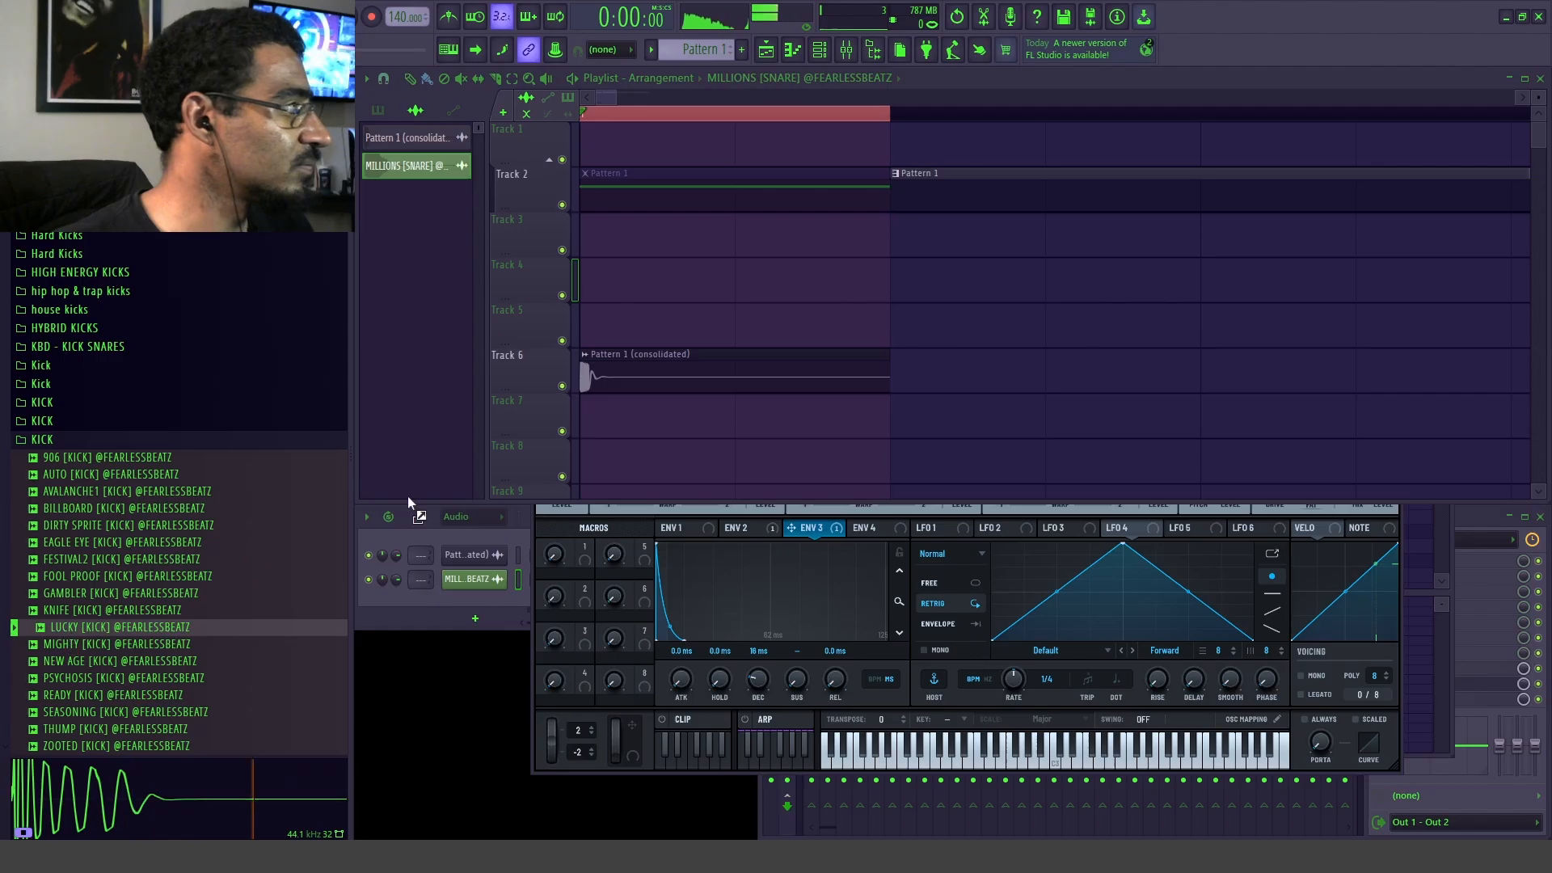
left_click_drag(408, 501, 652, 332)
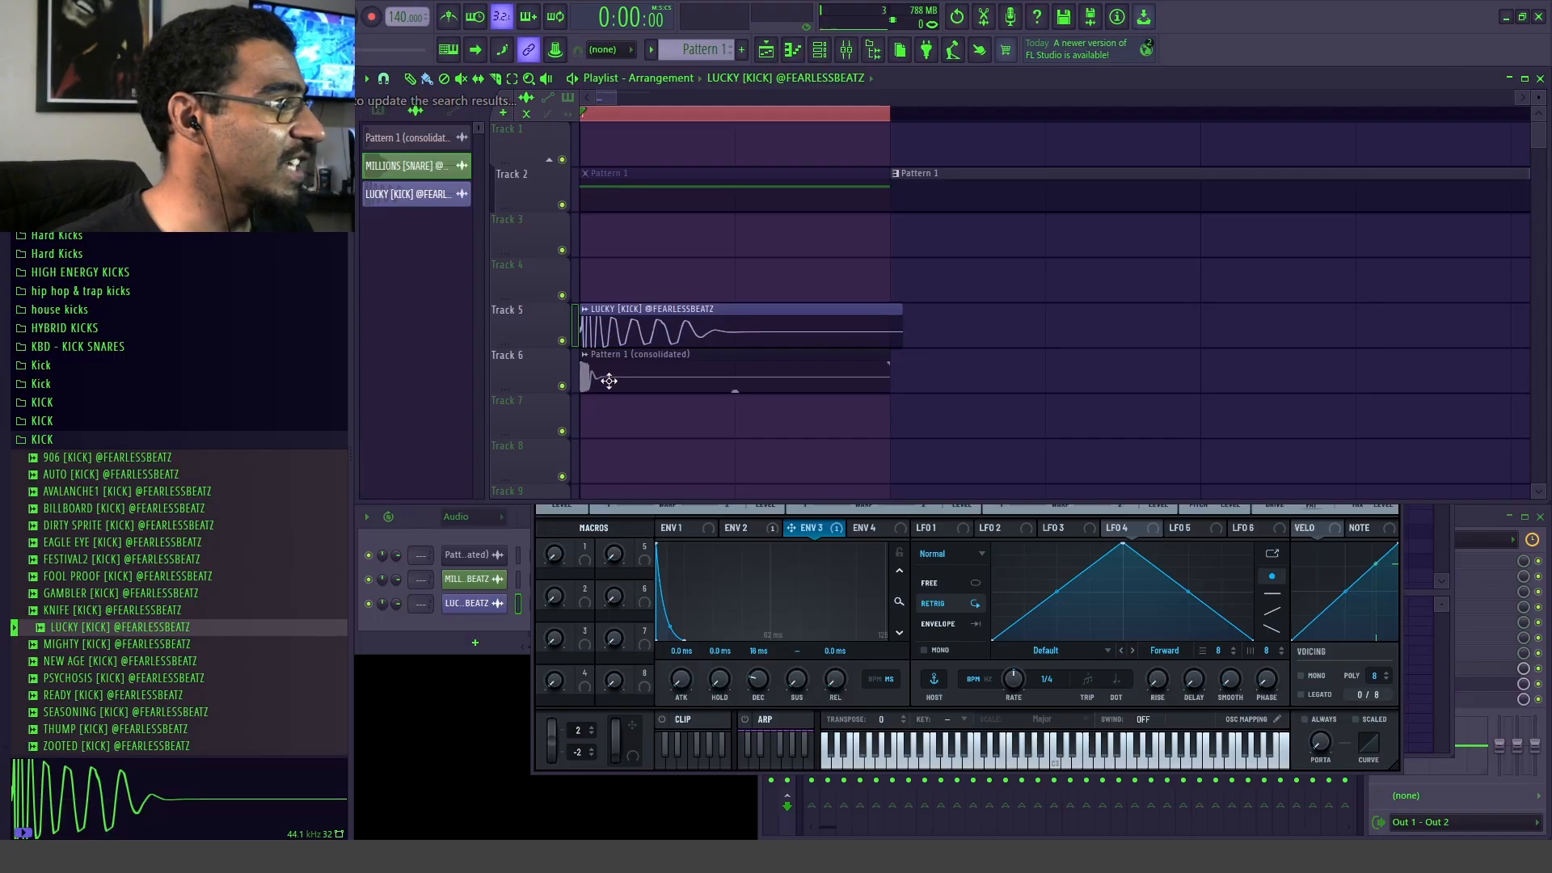
Step: Play the LUCKY kick with Track 6 muted, add a fade-in to the kick clip and replay it with the transient unmuted
left_click(563, 387)
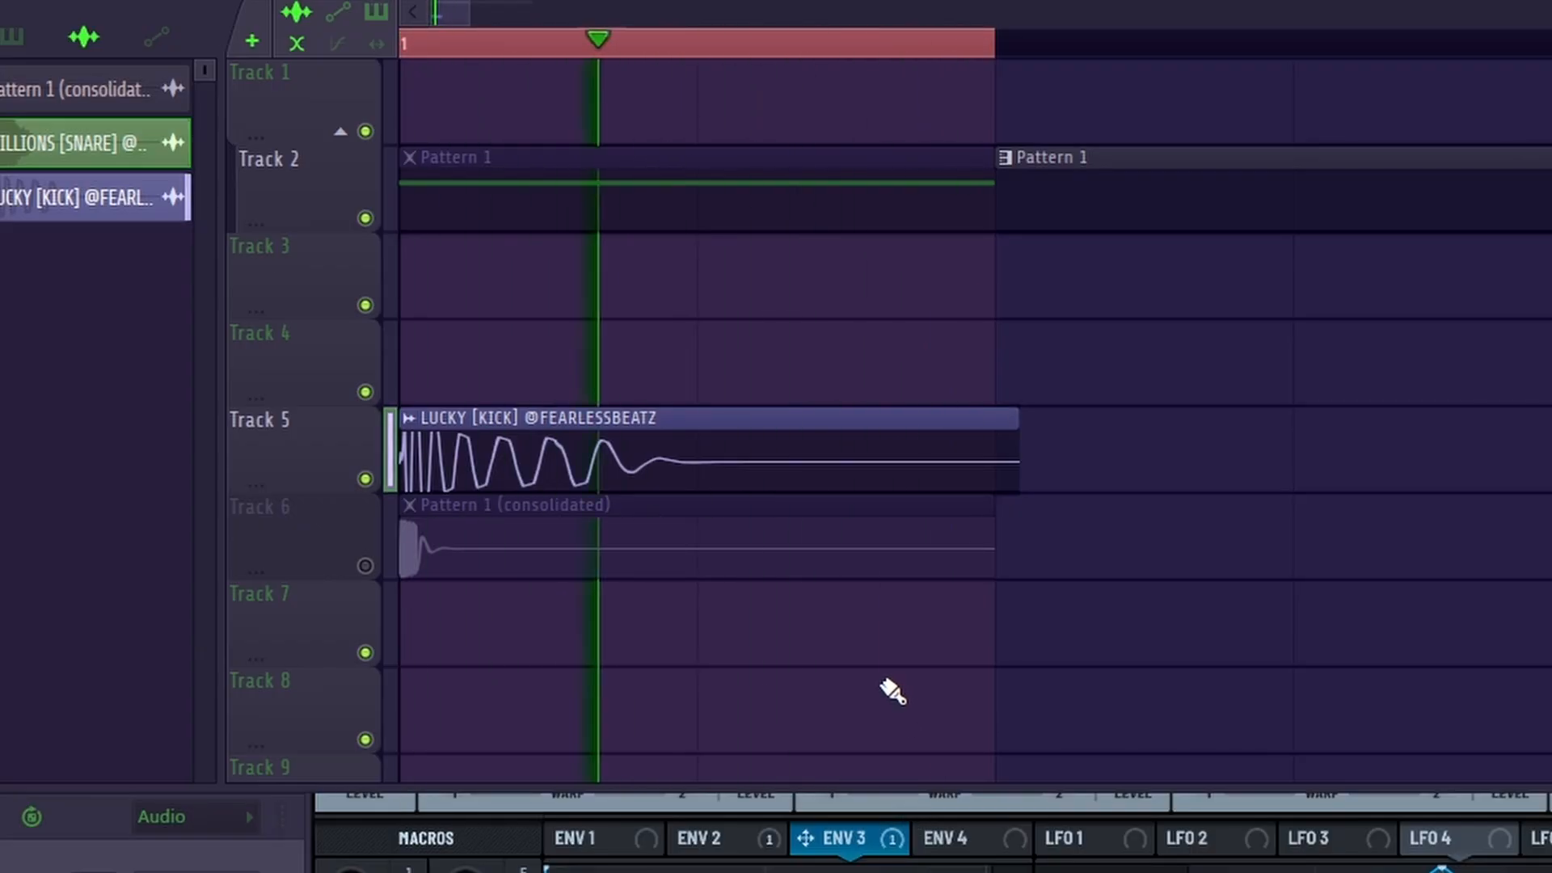
key("space")
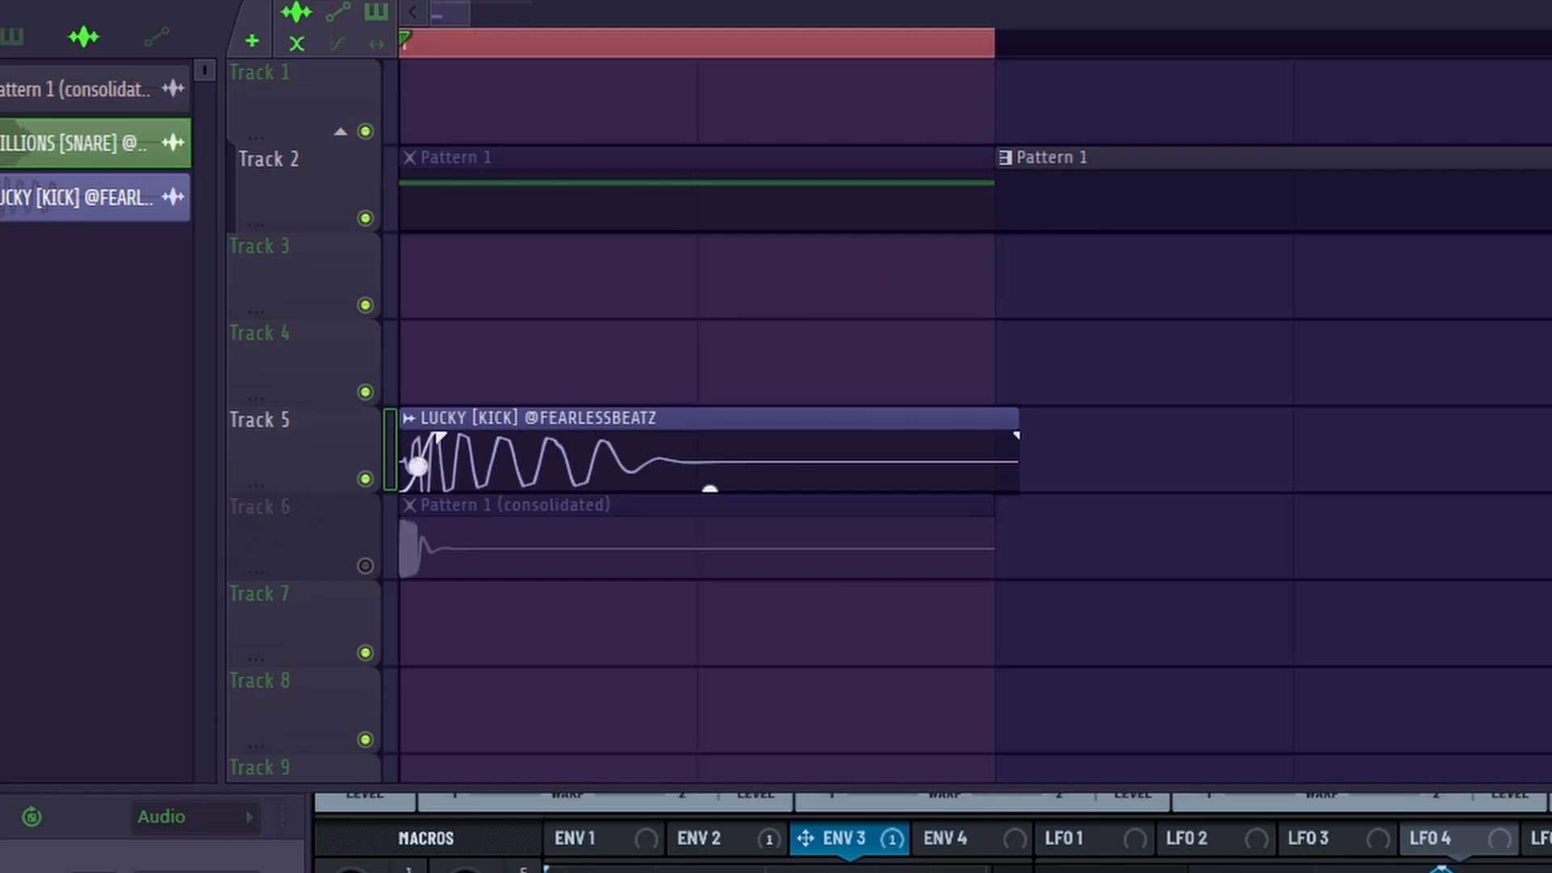
left_click(366, 566)
key("space")
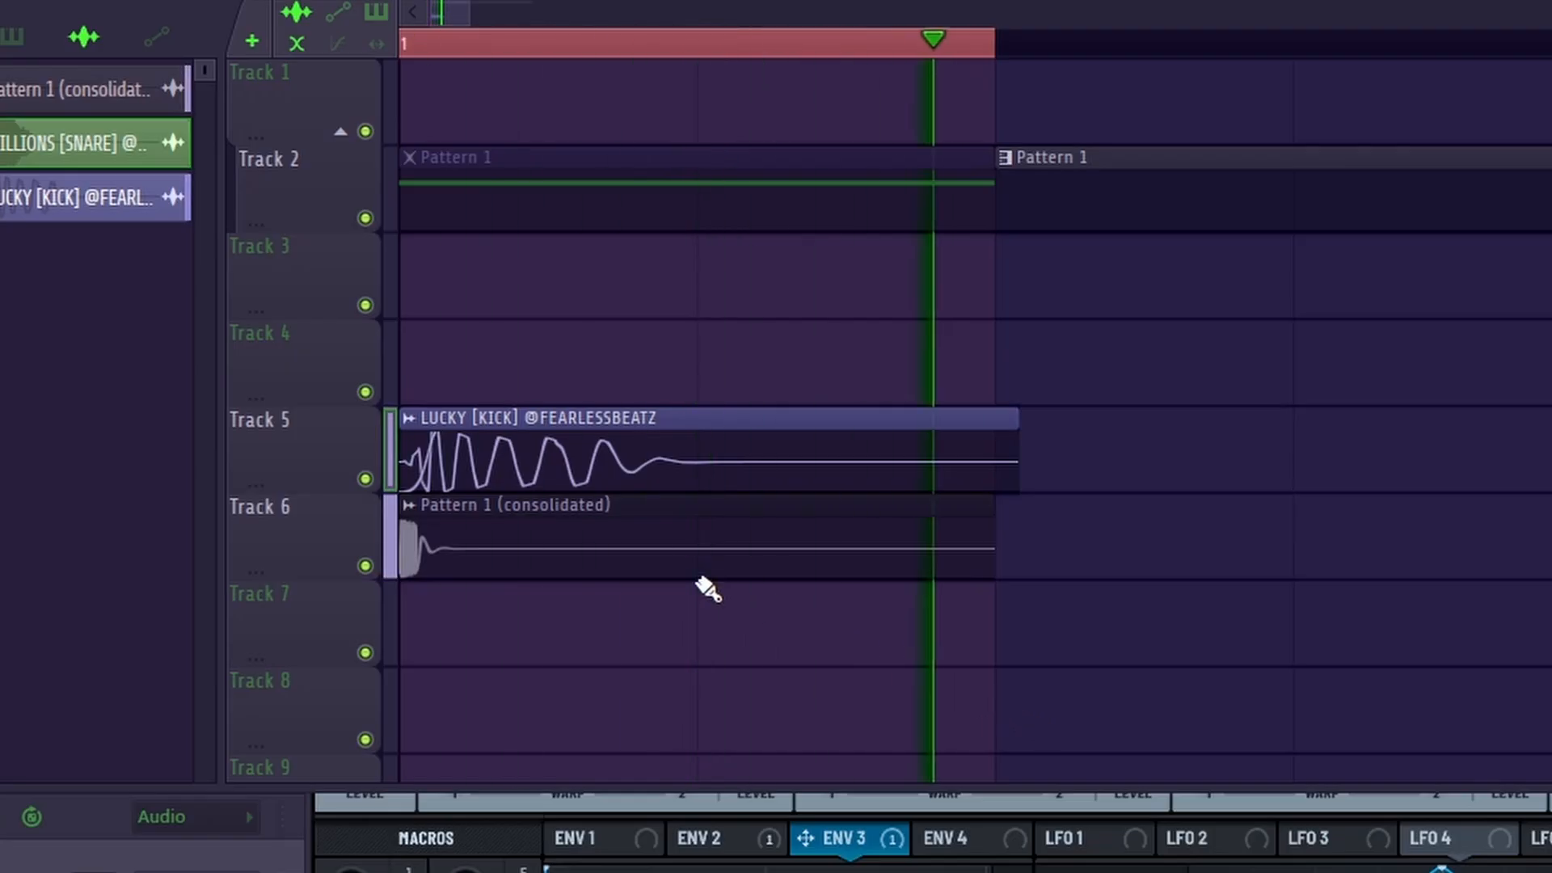
key("space")
key("space")
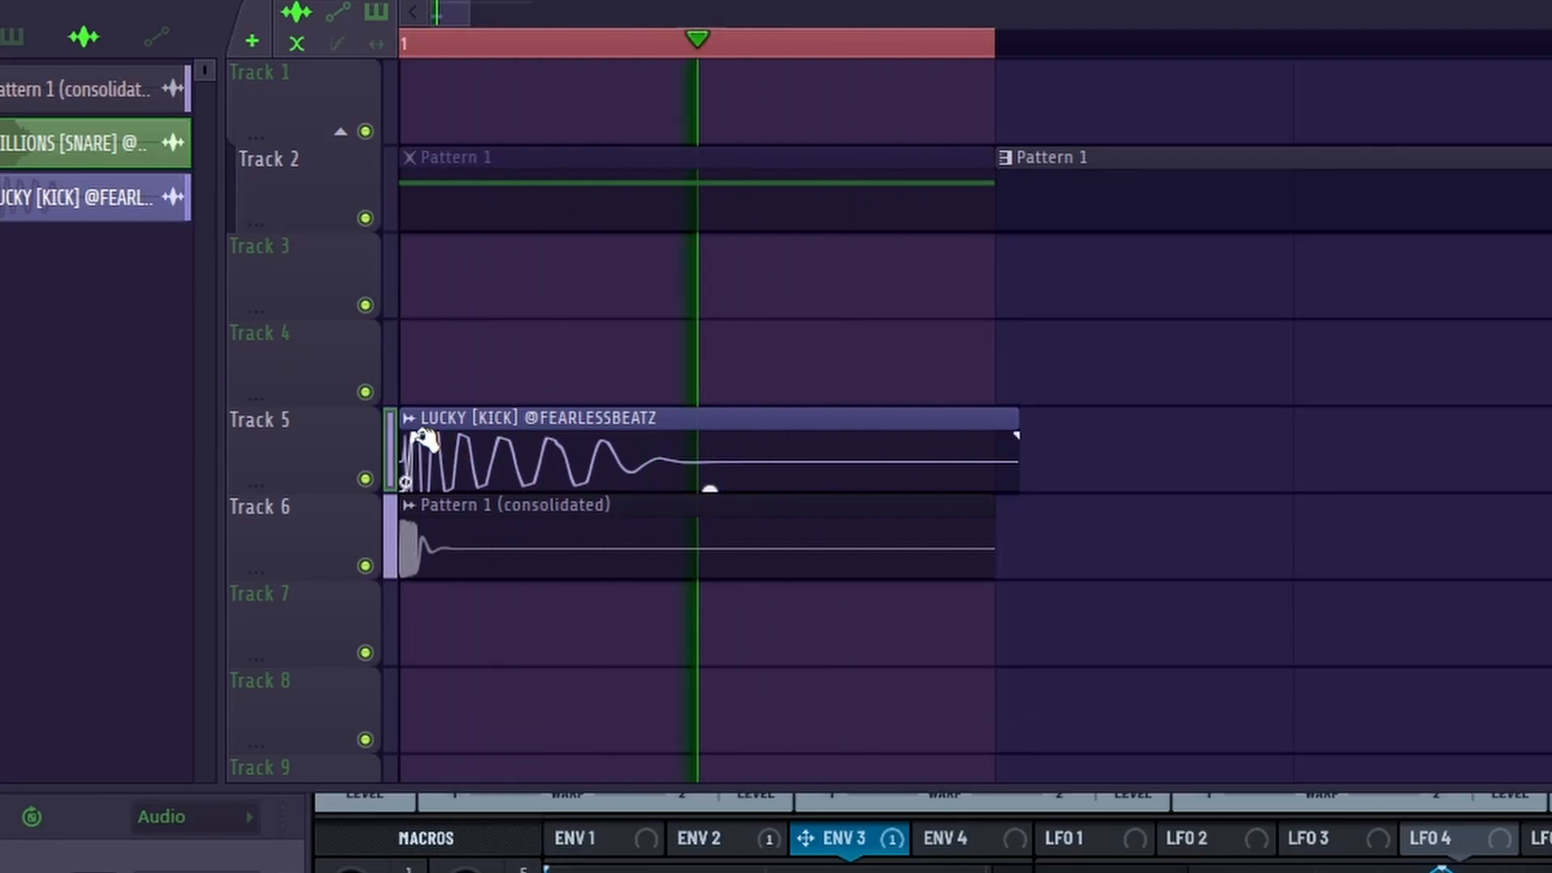
Step: Shorten the kick clip's fade-in and audition it layered with the transient
mouse_move(414, 437)
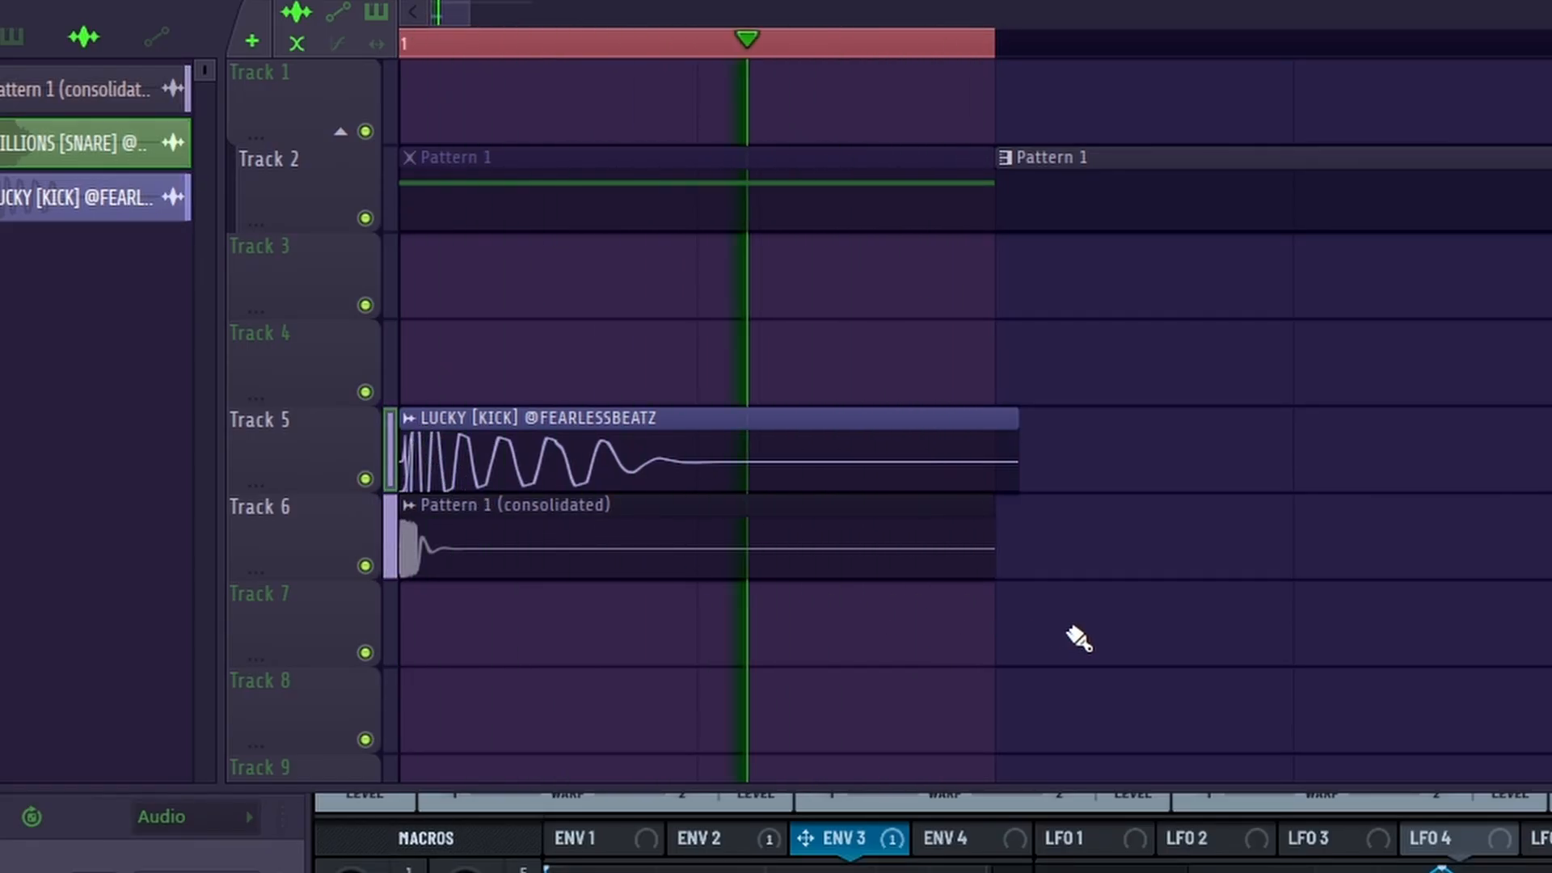
key("space")
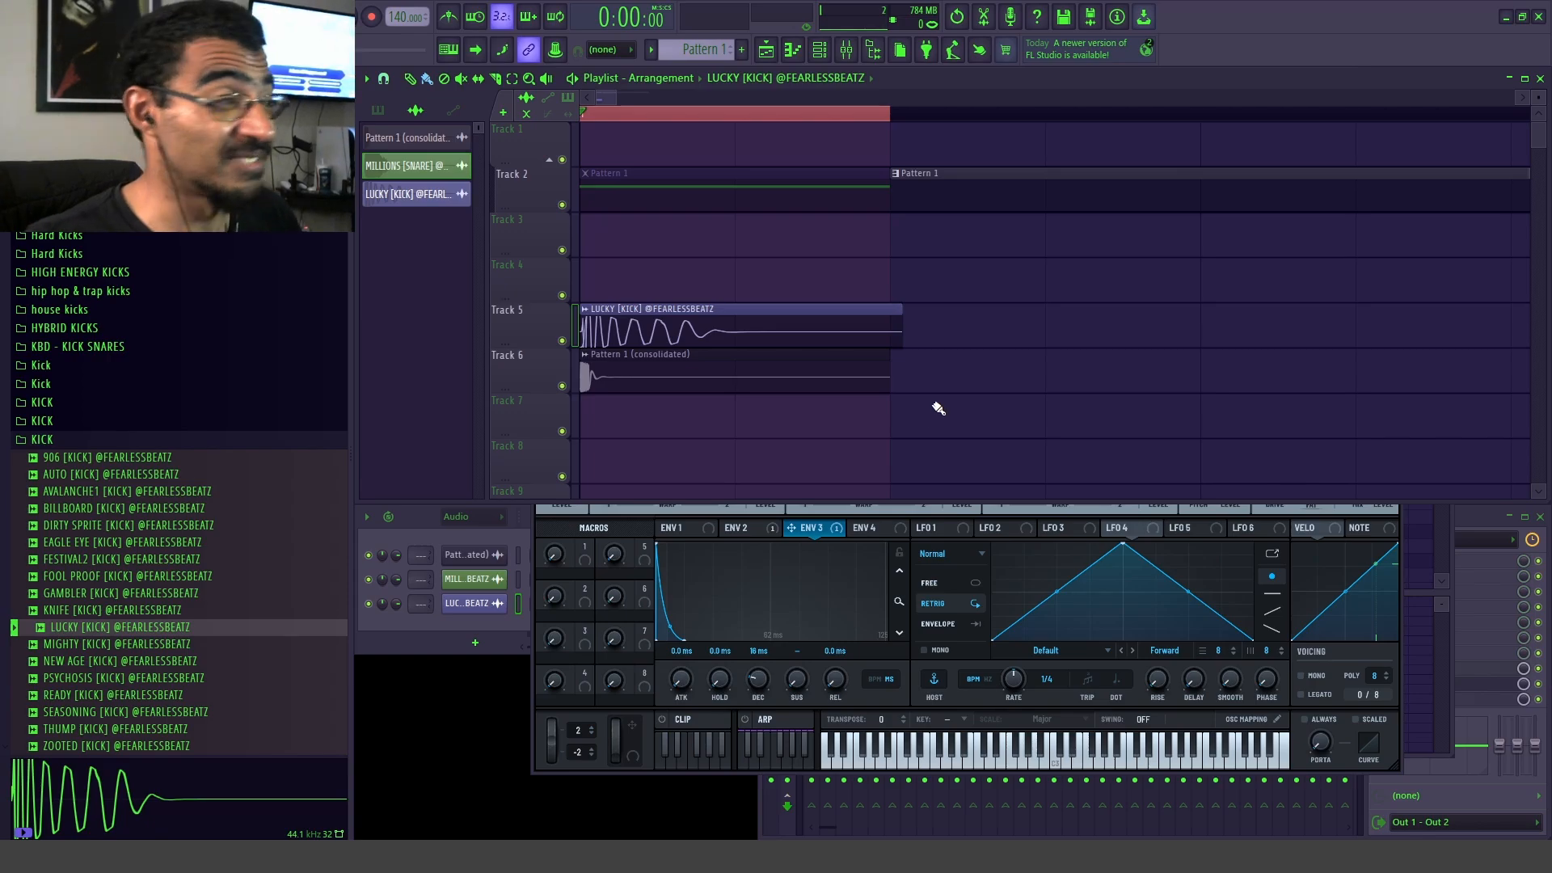
key("space")
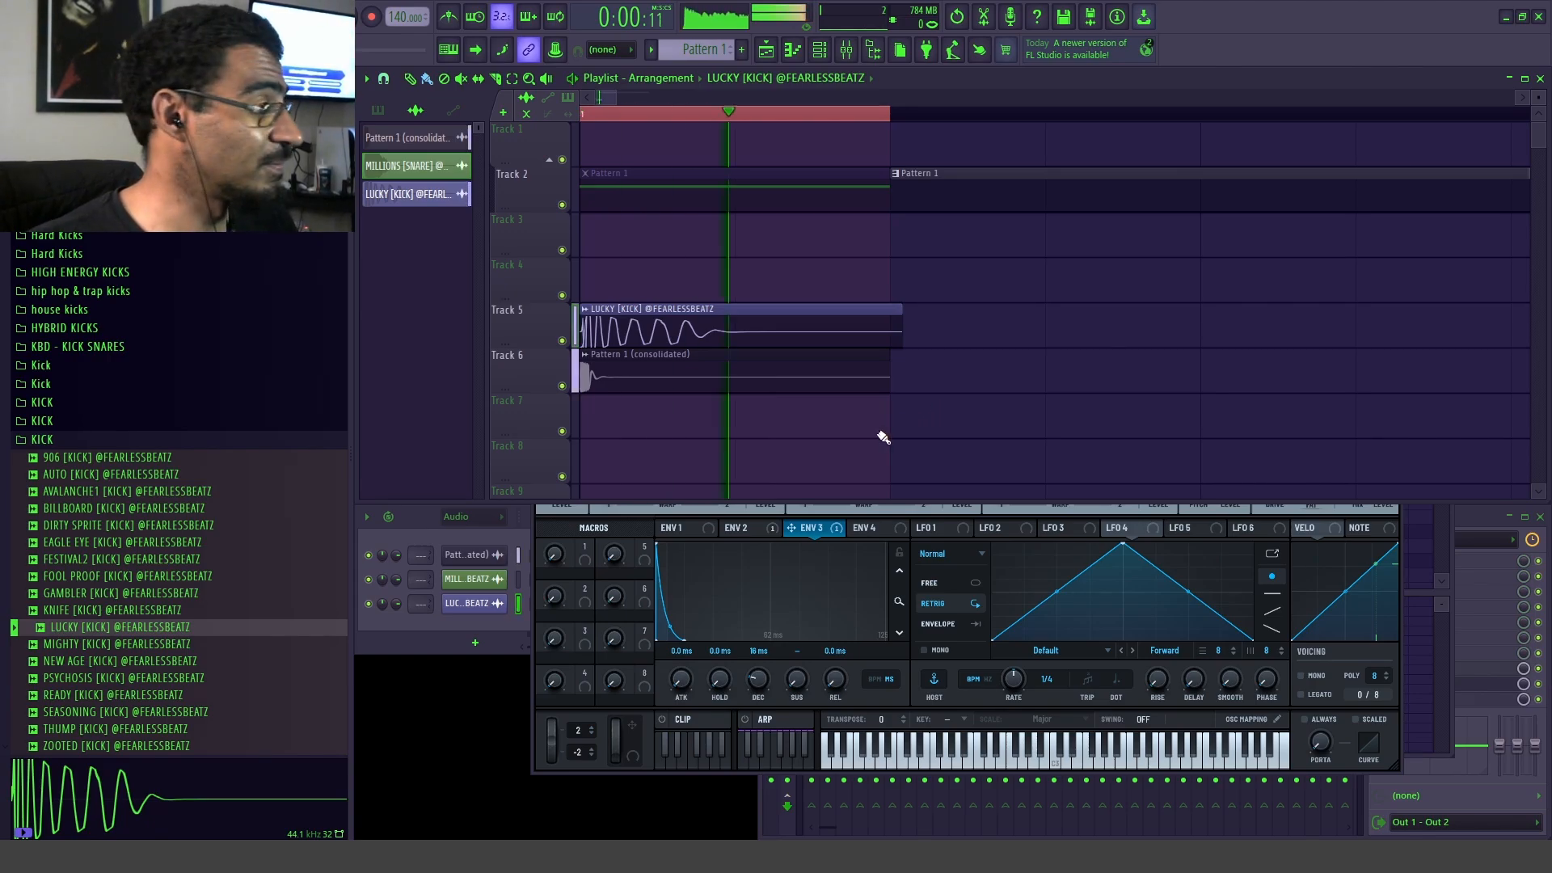
Step: Open the consolidated transient clip's settings, raise its time-stretching pitch and play it with the kick
double_click(608, 372)
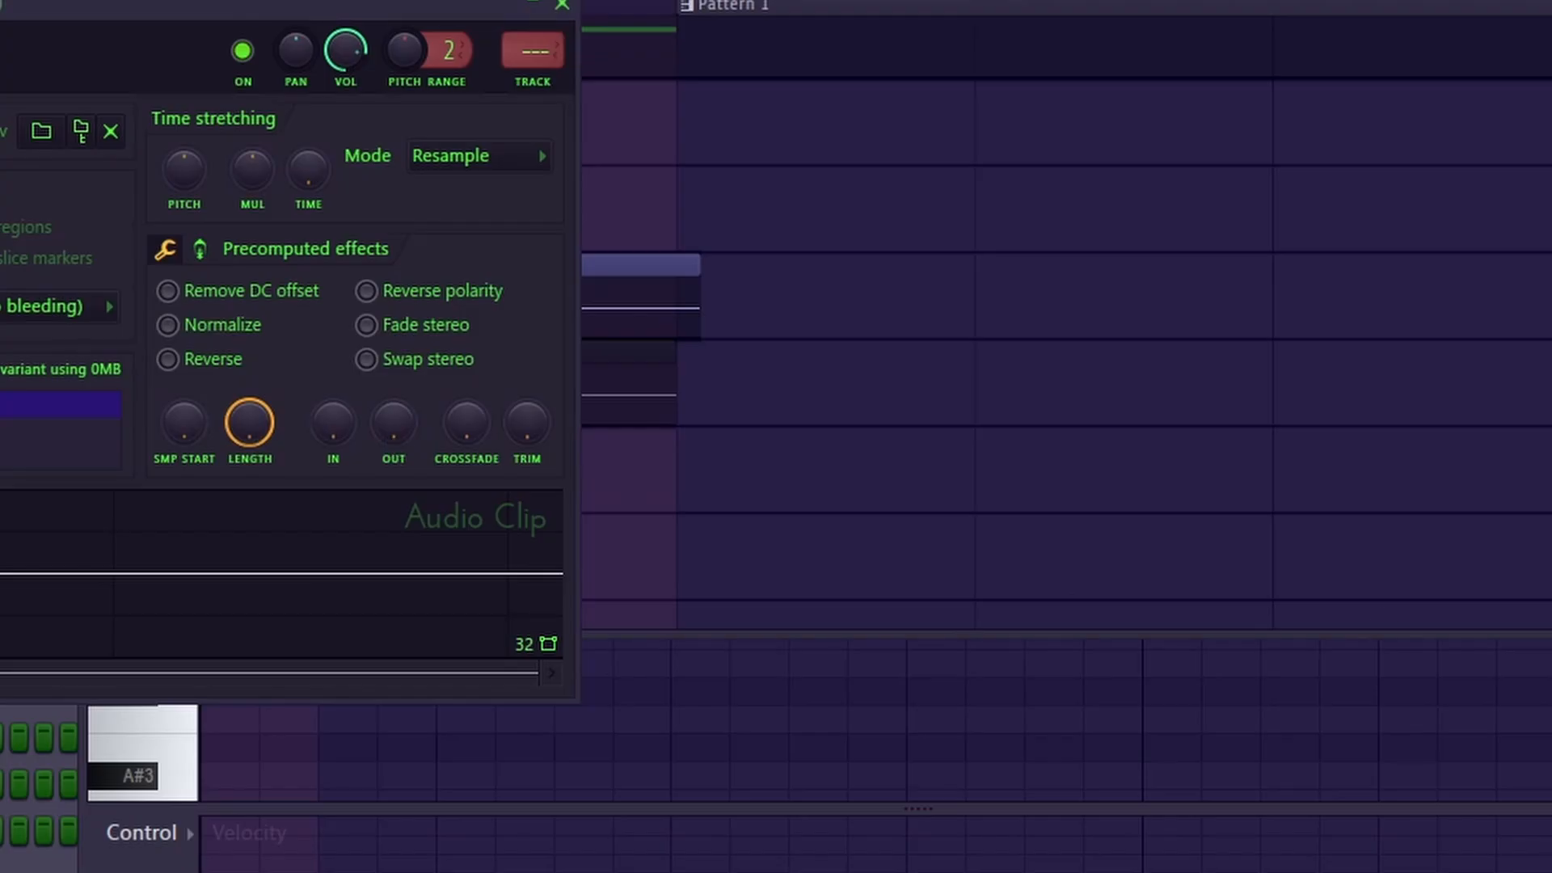
left_click_drag(273, 8, 958, 95)
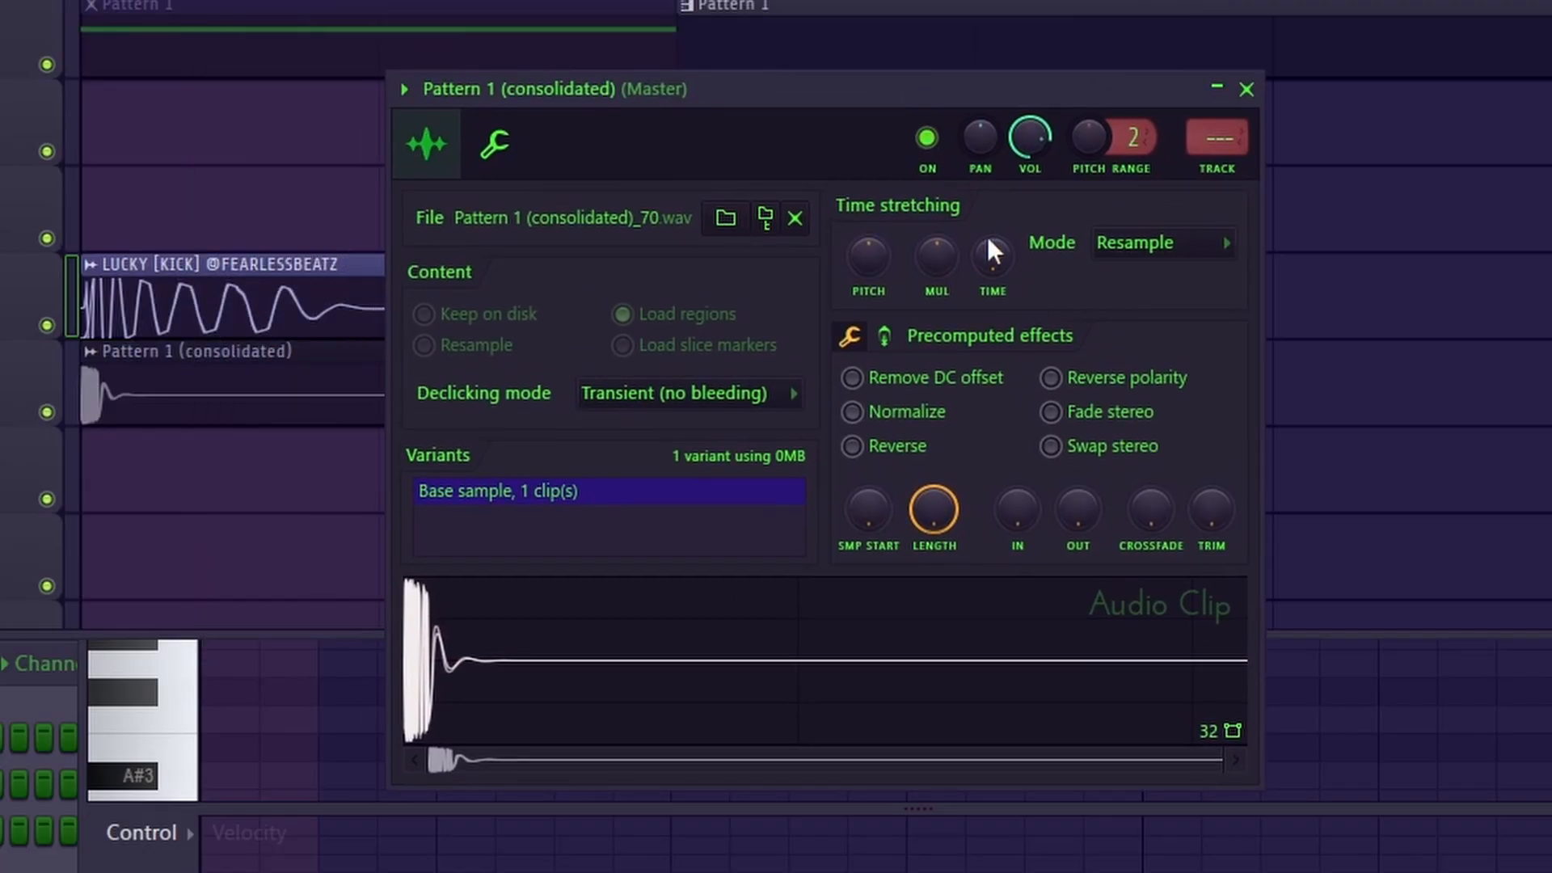
left_click_drag(874, 269, 870, 236)
key("space")
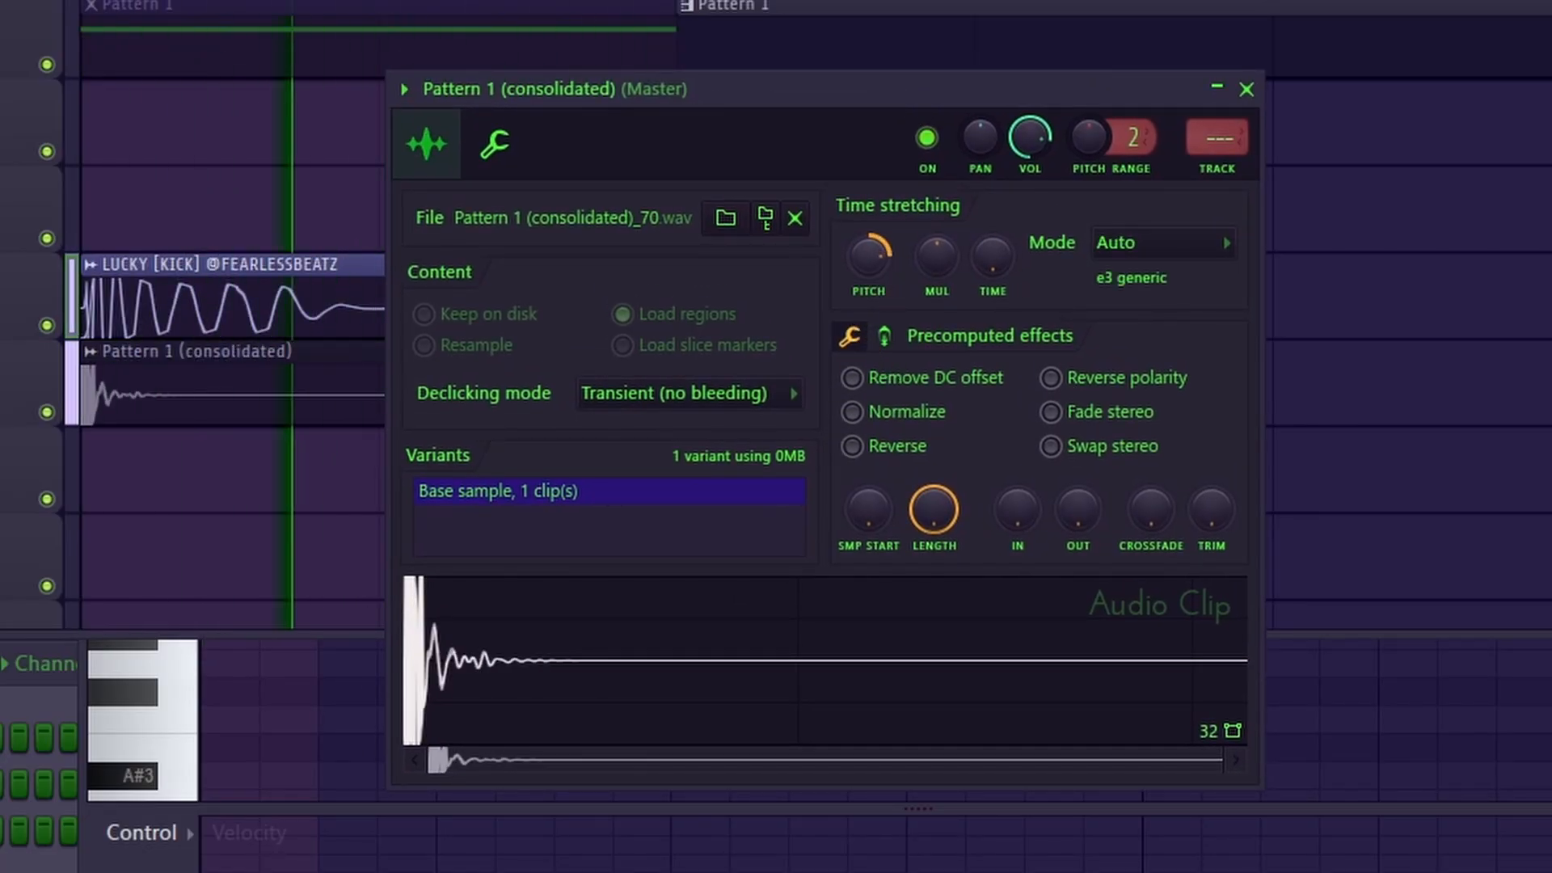
Step: Lower the transient clip's time-stretching pitch below its original setting and audition it with the kick
left_click_drag(869, 257, 858, 241)
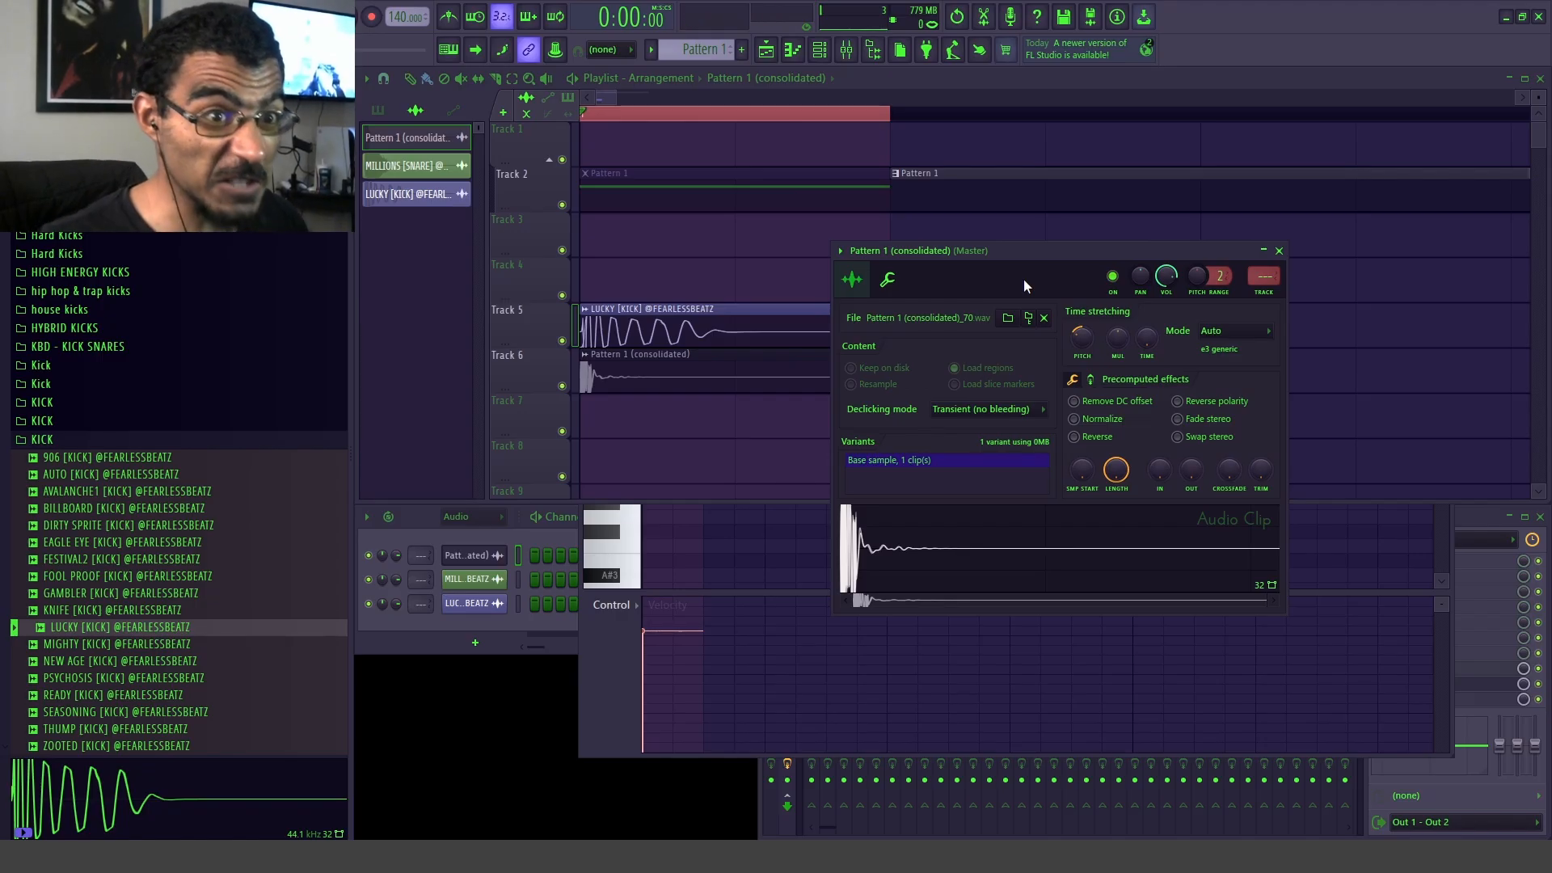
key("space")
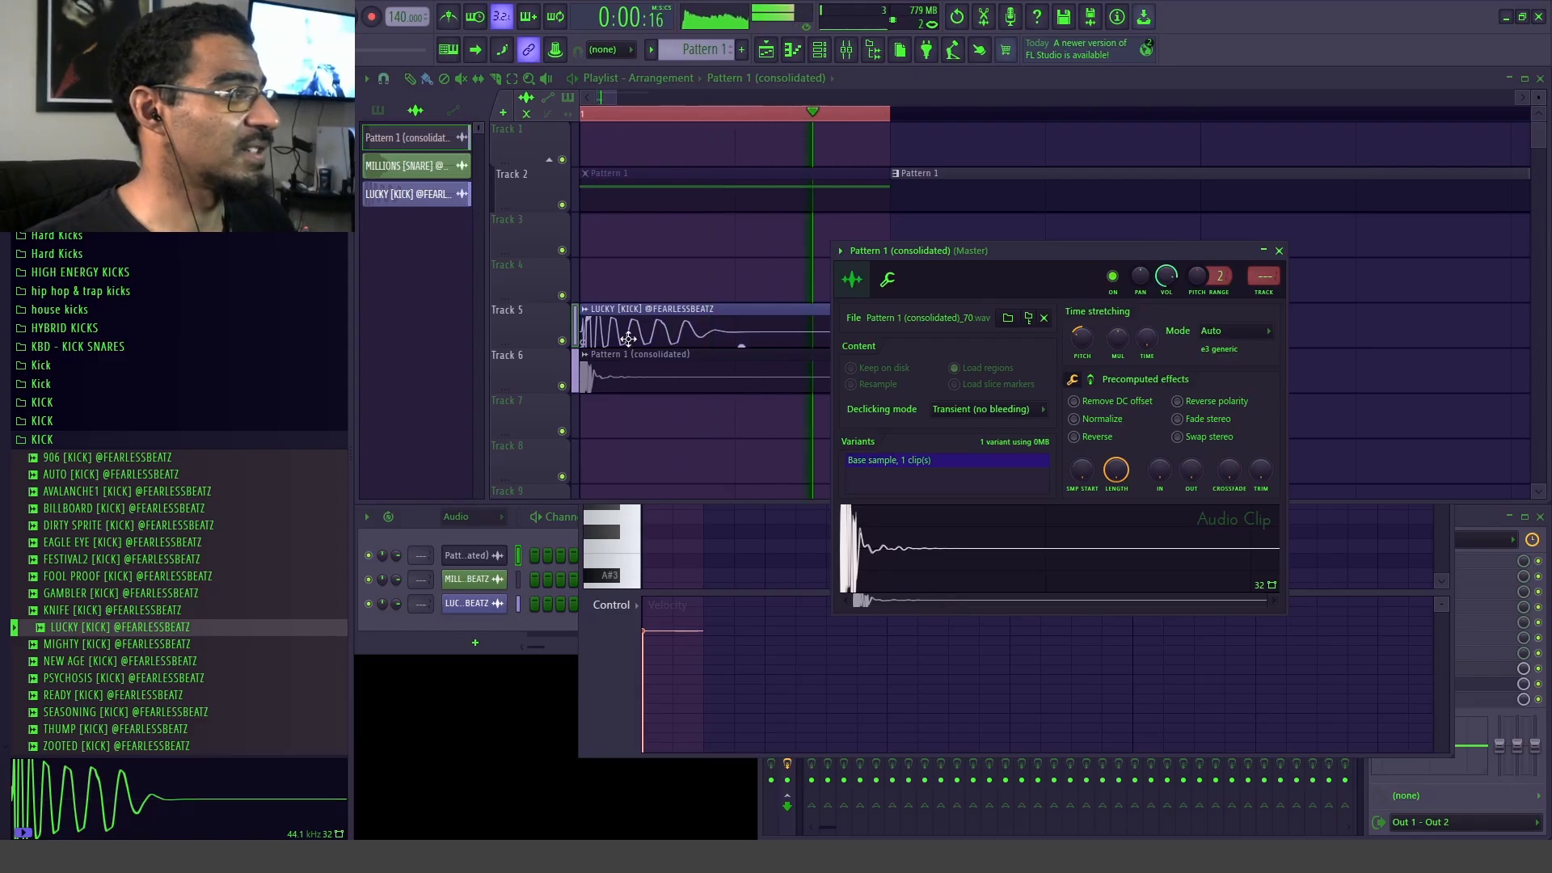
key("space")
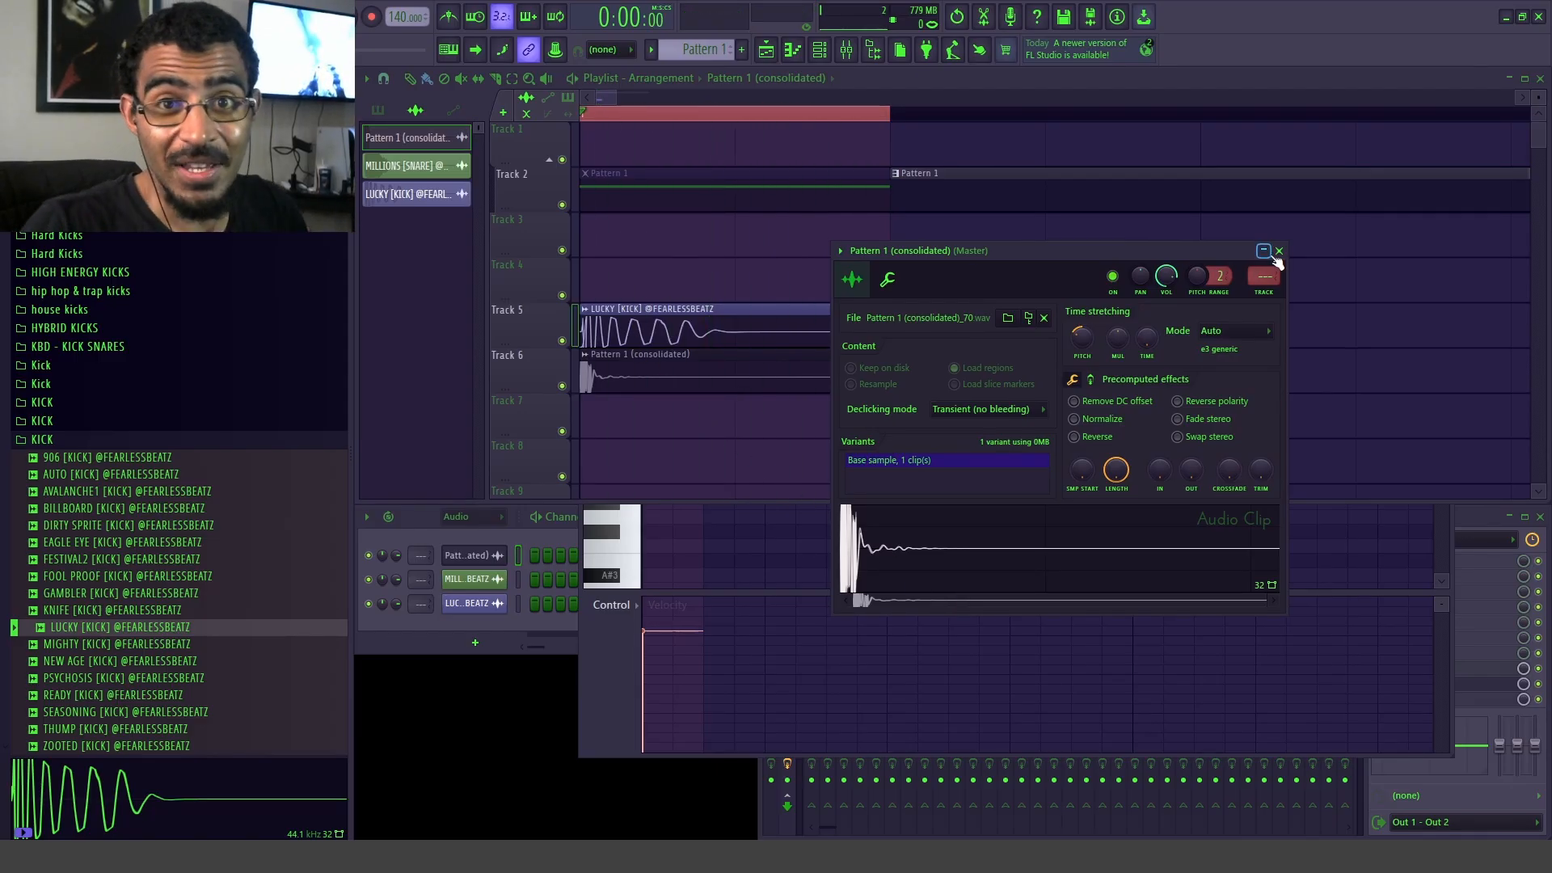